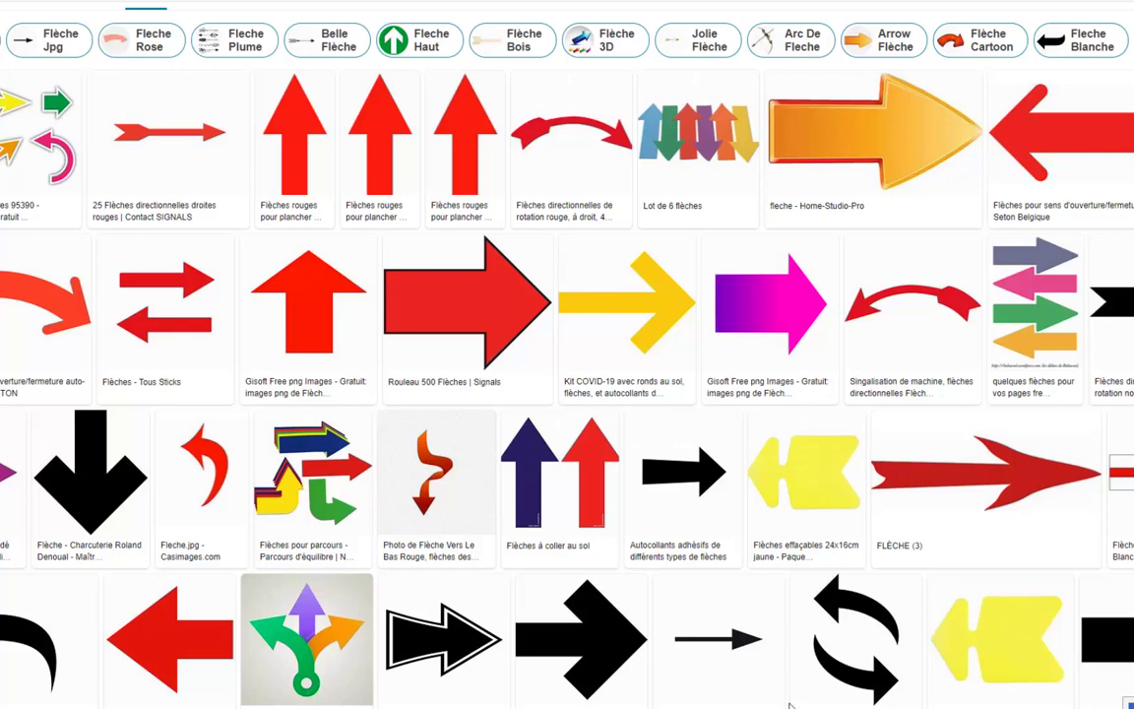
# - Scroll further down the Google Images arrow results
pyautogui.moveTo(580, 136)
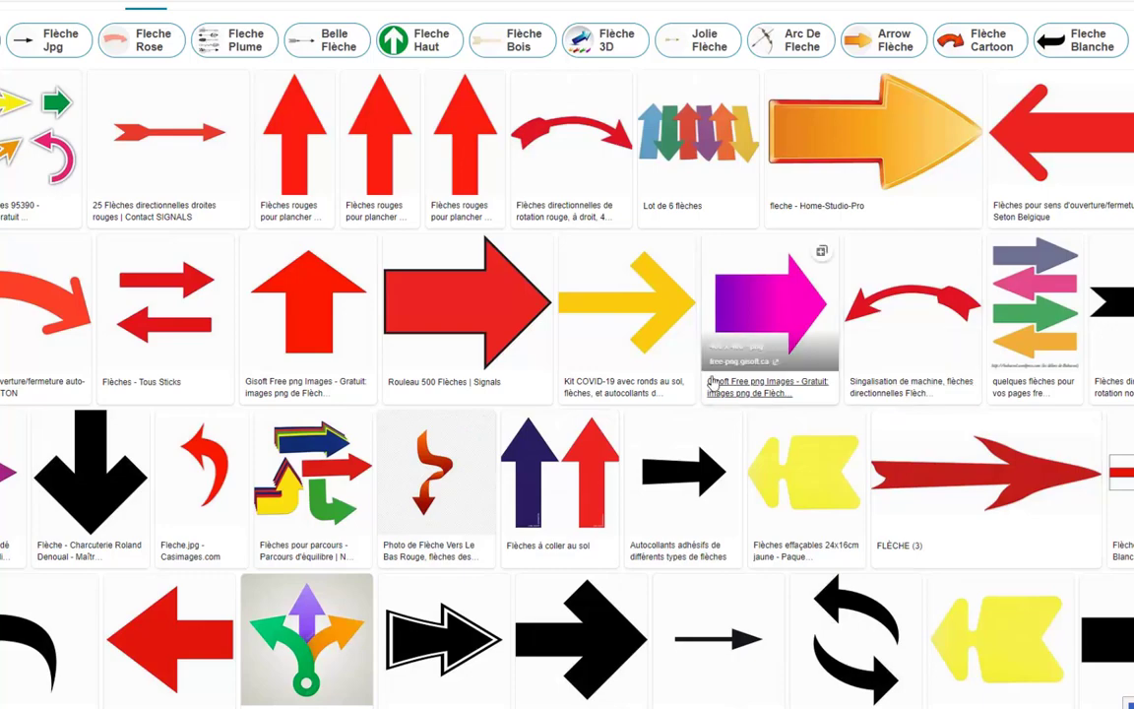
pyautogui.scroll(-2, 777, 411)
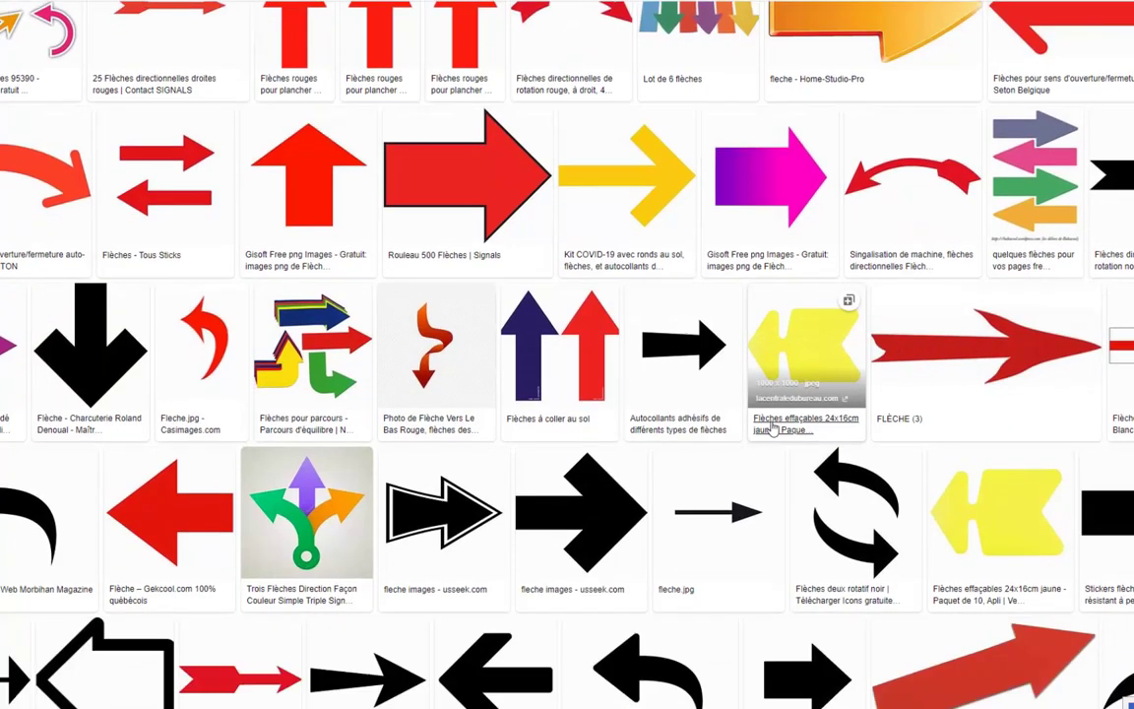
pyautogui.scroll(-3, 728, 393)
pyautogui.scroll(-2, 689, 374)
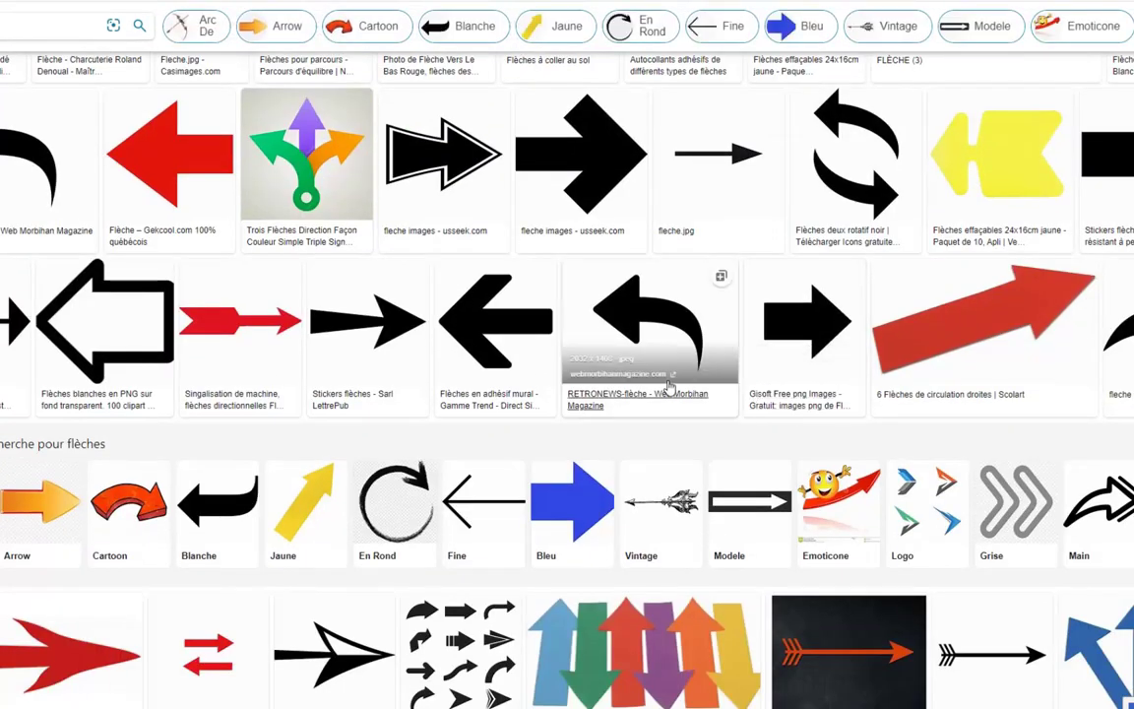
pyautogui.scroll(-3, 667, 385)
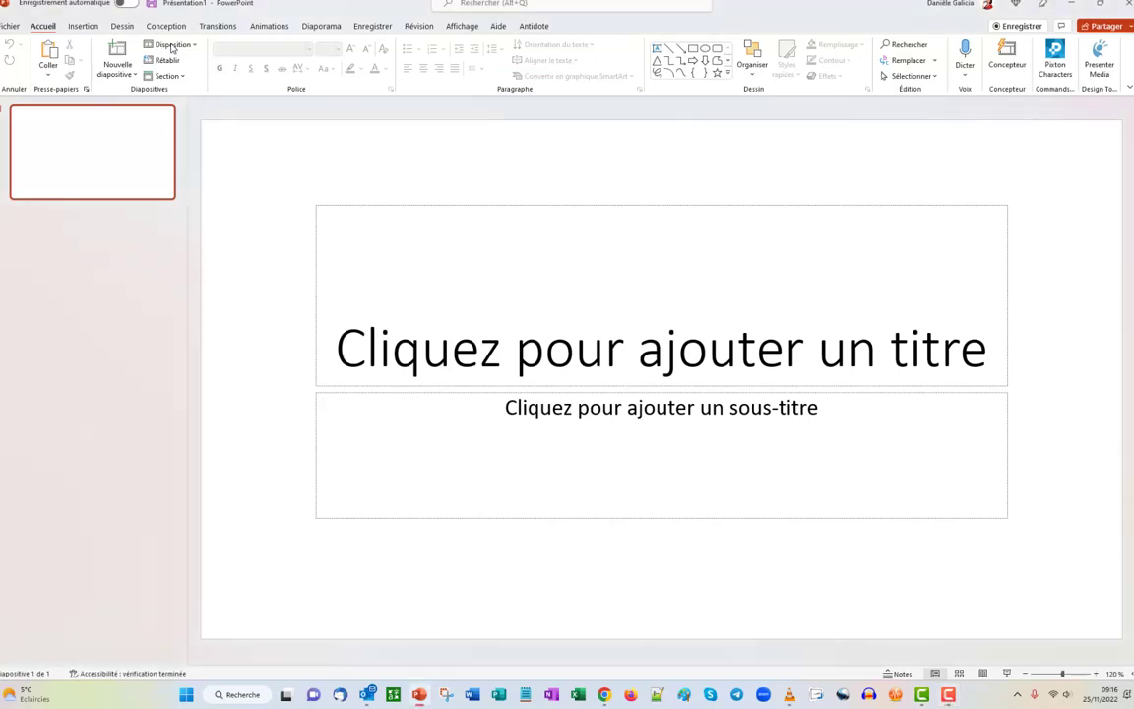
# - Apply the Vide layout and draw a right block arrow about 7,38 × 11,38 cm mid-slide
pyautogui.click(173, 45)
pyautogui.click(179, 208)
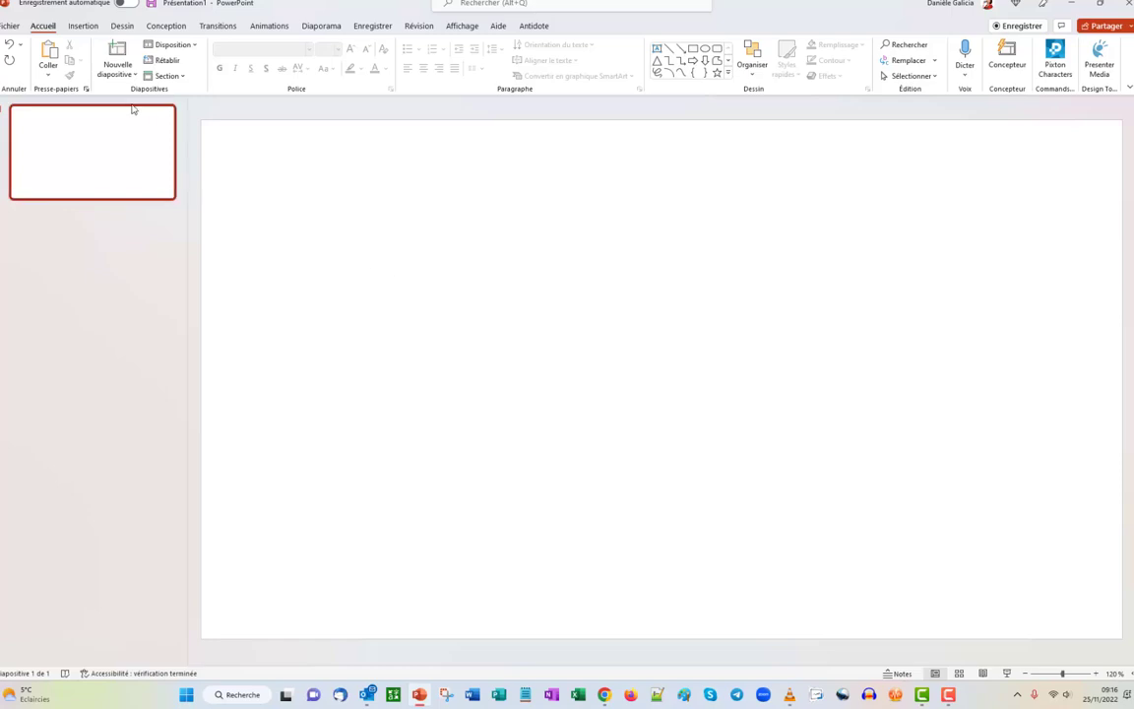
pyautogui.click(728, 77)
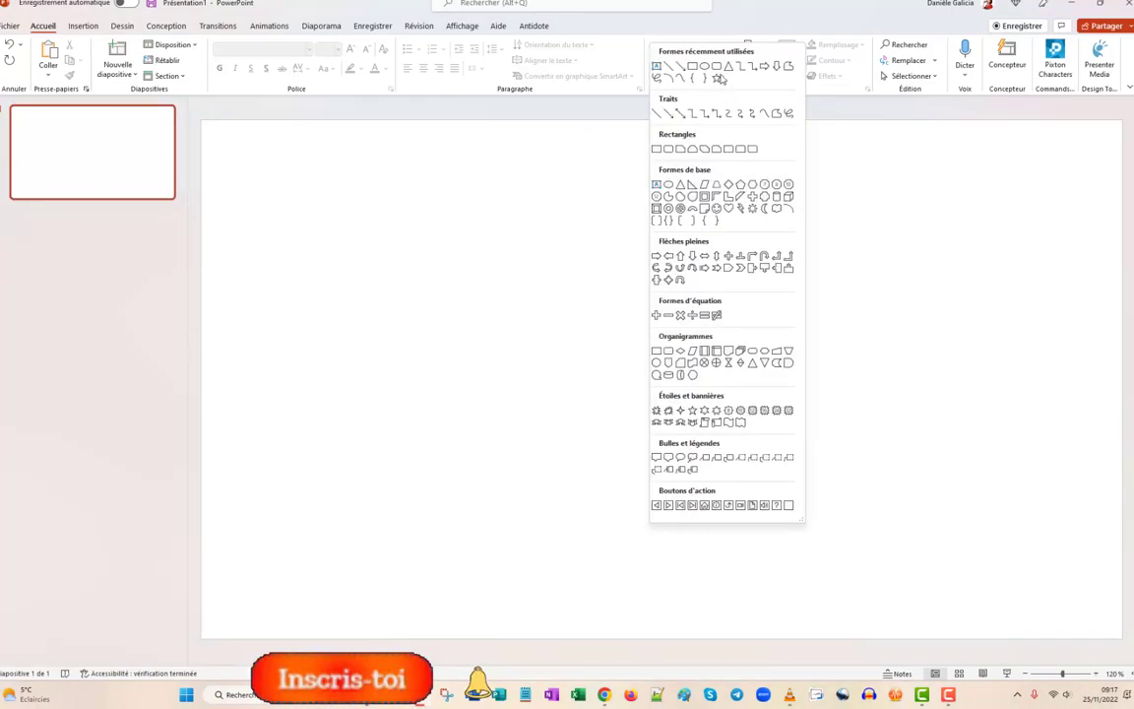
pyautogui.click(656, 256)
pyautogui.moveTo(413, 262)
pyautogui.mouseDown()
pyautogui.moveTo(745, 456)
pyautogui.moveTo(723, 464)
pyautogui.mouseUp()
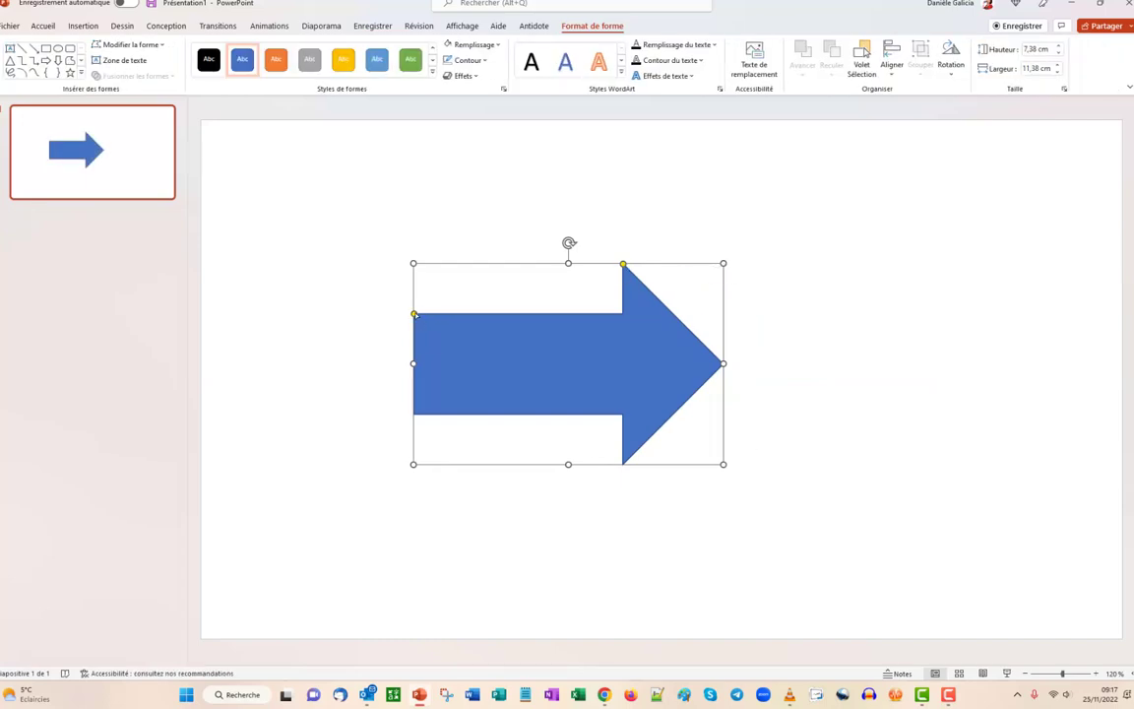
# - Thicken the arrow's shaft and fill the arrow light blue
pyautogui.moveTo(414, 314); pyautogui.dragTo(415, 308)
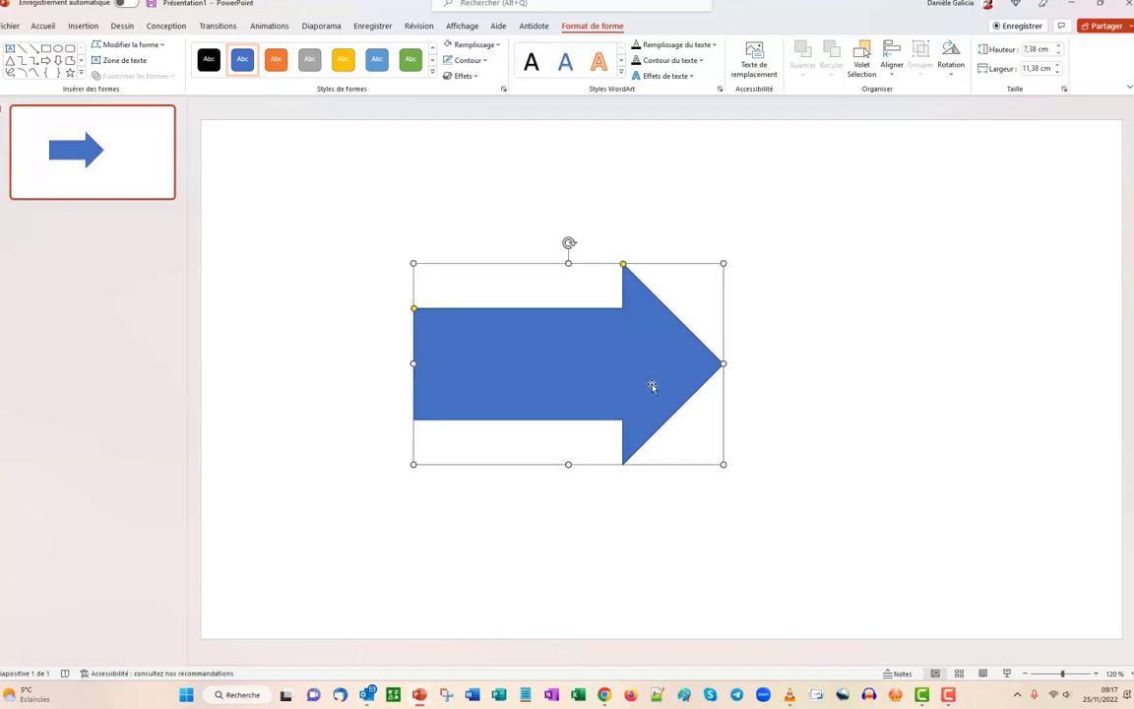
pyautogui.click(784, 389)
pyautogui.click(626, 374)
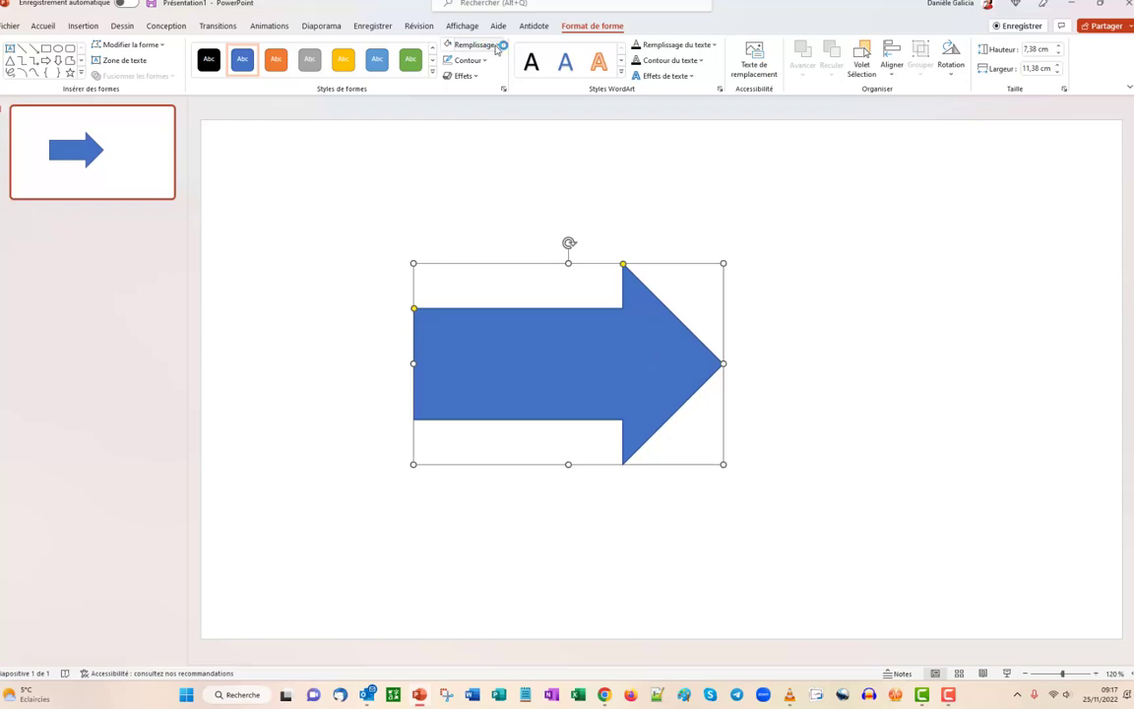
pyautogui.click(497, 48)
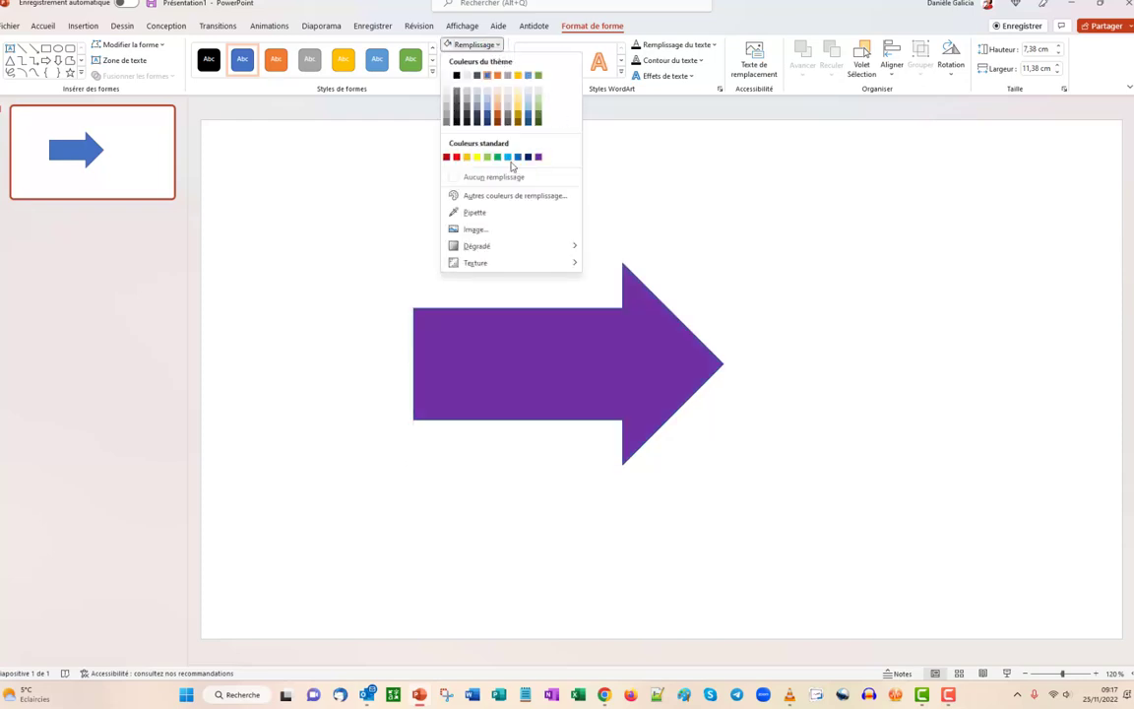
pyautogui.click(507, 156)
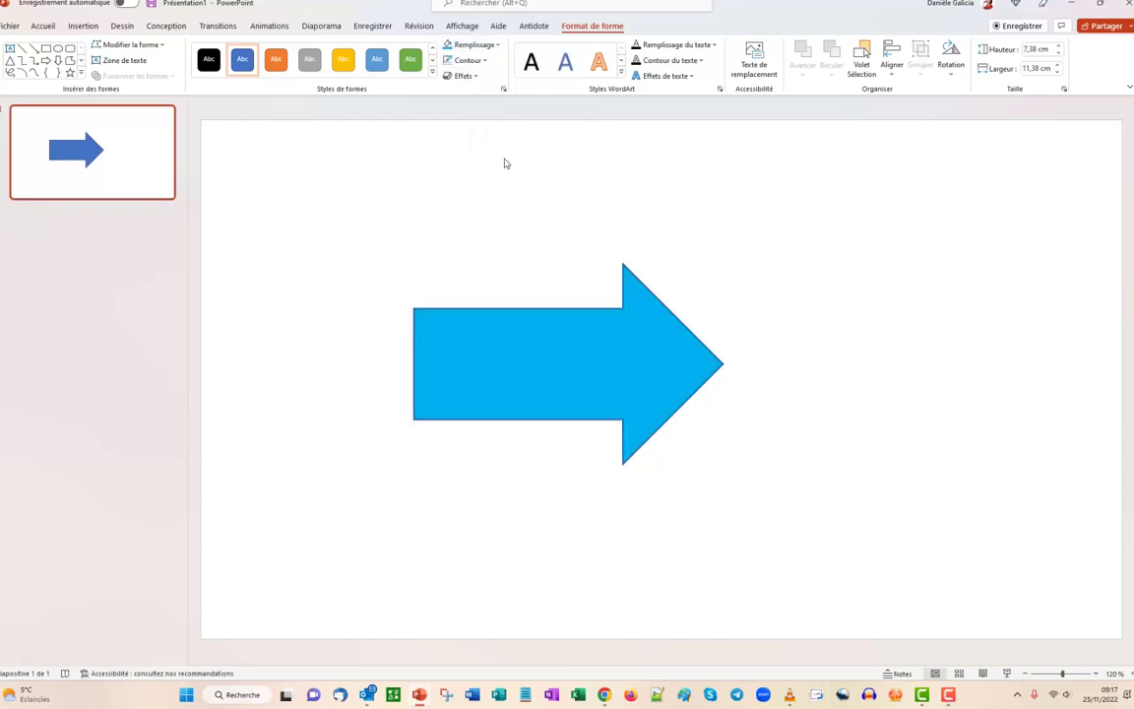
# - Give the arrow a white 4½ pt outline
pyautogui.click(470, 60)
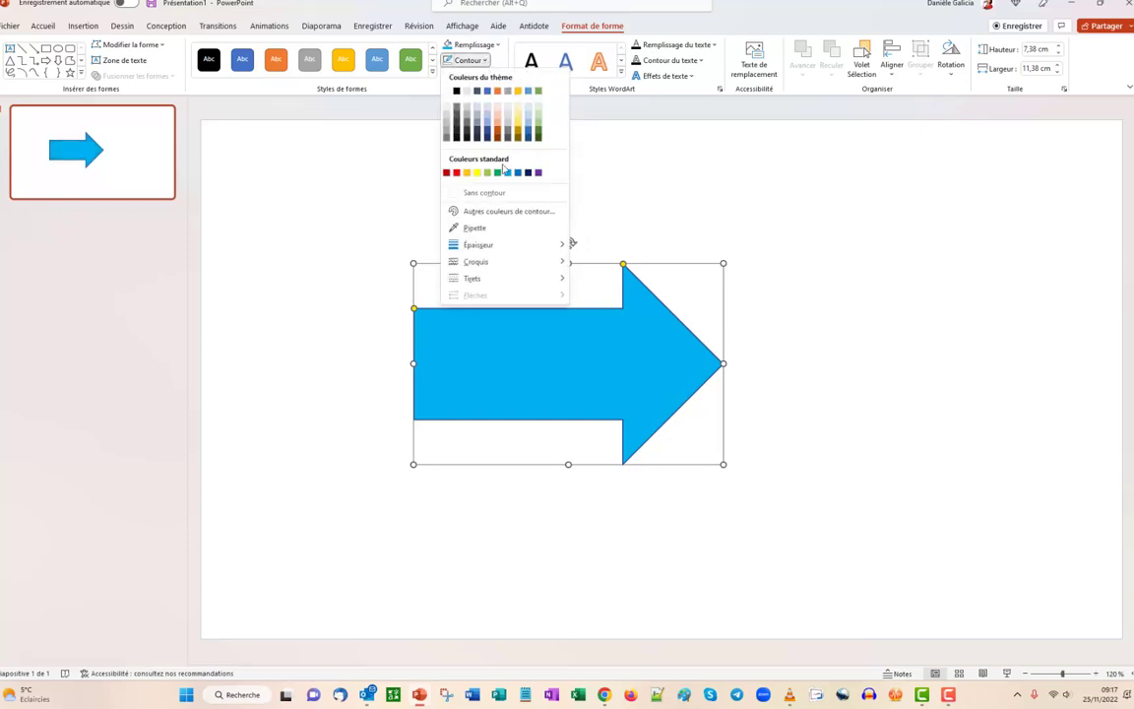
pyautogui.moveTo(502, 246)
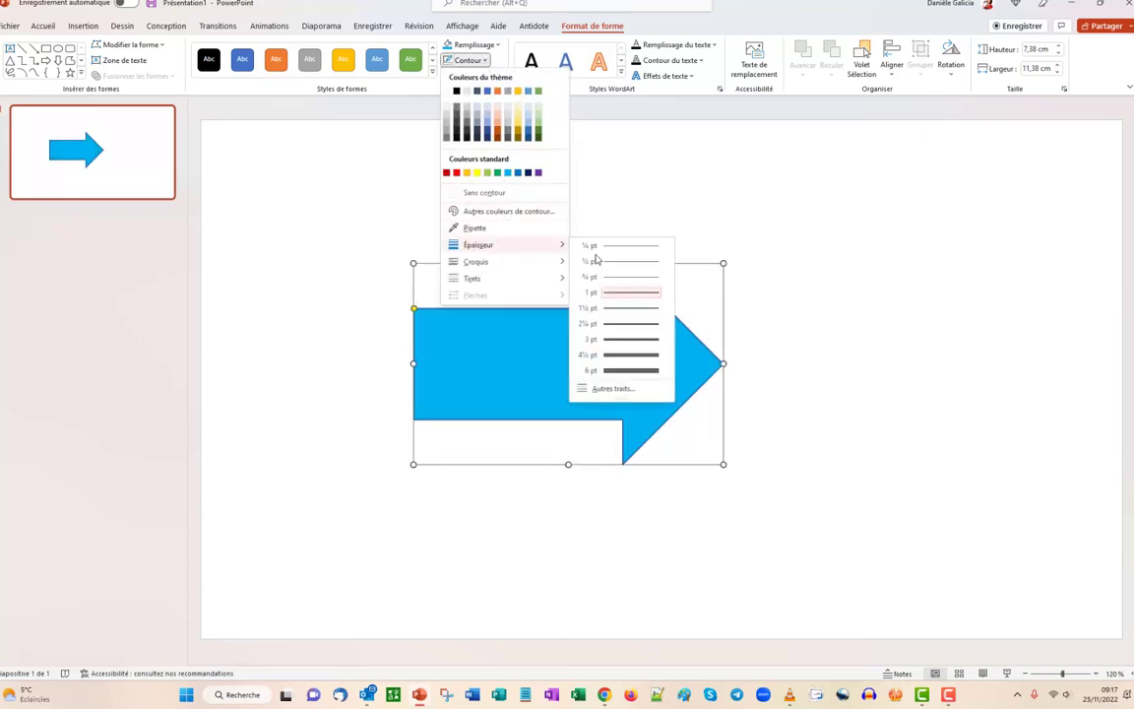
pyautogui.click(635, 356)
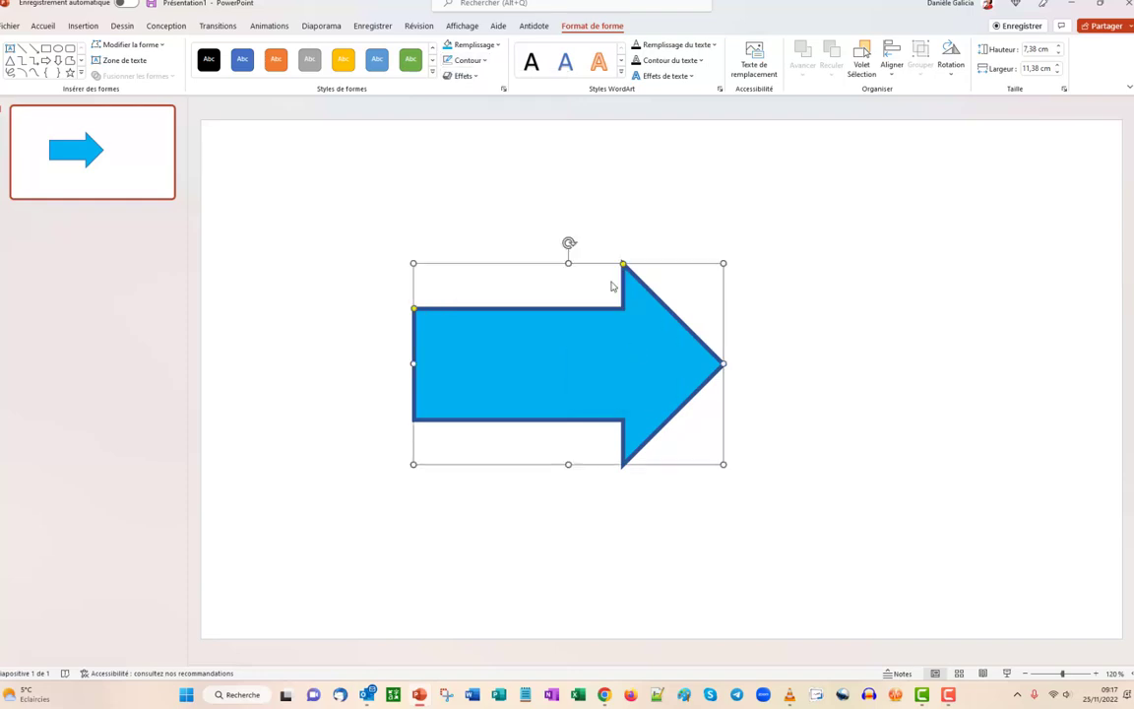
pyautogui.click(486, 62)
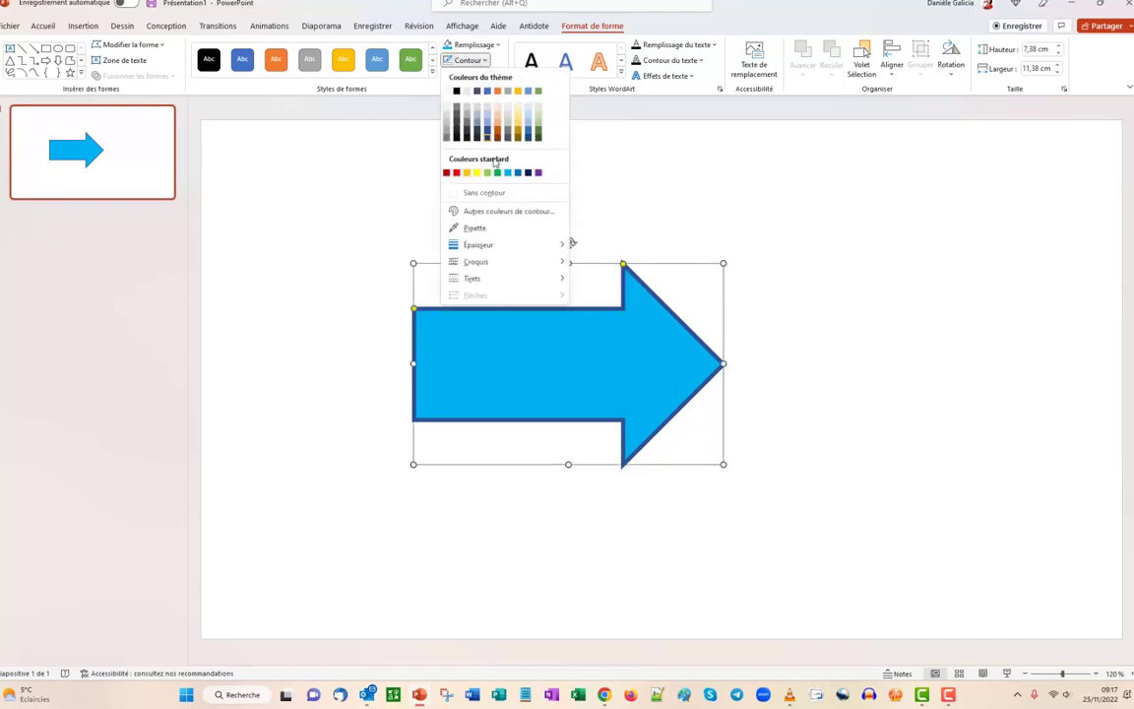
pyautogui.click(446, 91)
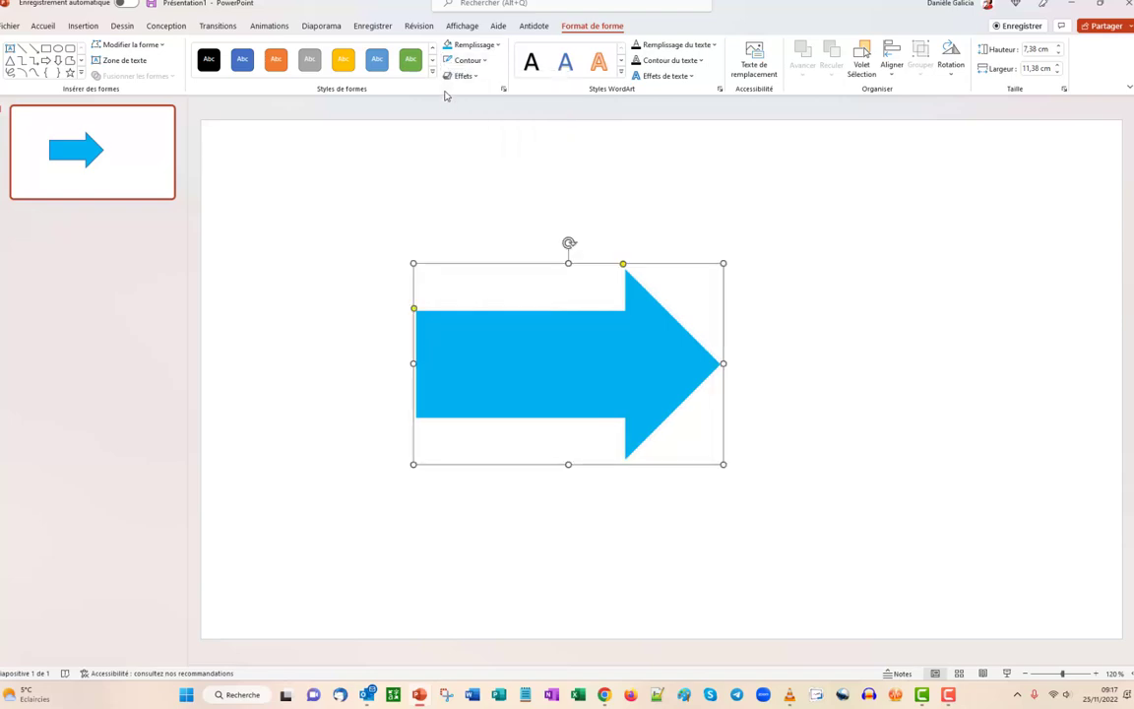
pyautogui.click(876, 360)
# - Copy and paste the light-blue arrow, then drag the copy slightly offset over the original
pyautogui.click(560, 357)
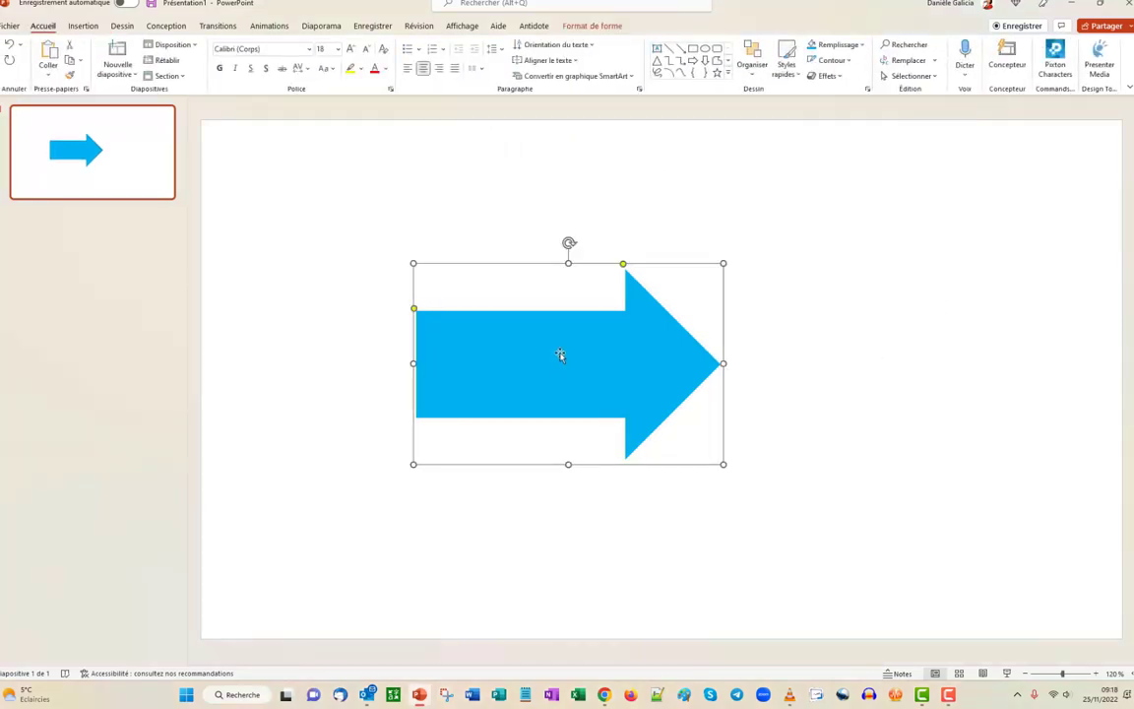
pyautogui.rightClick(560, 355)
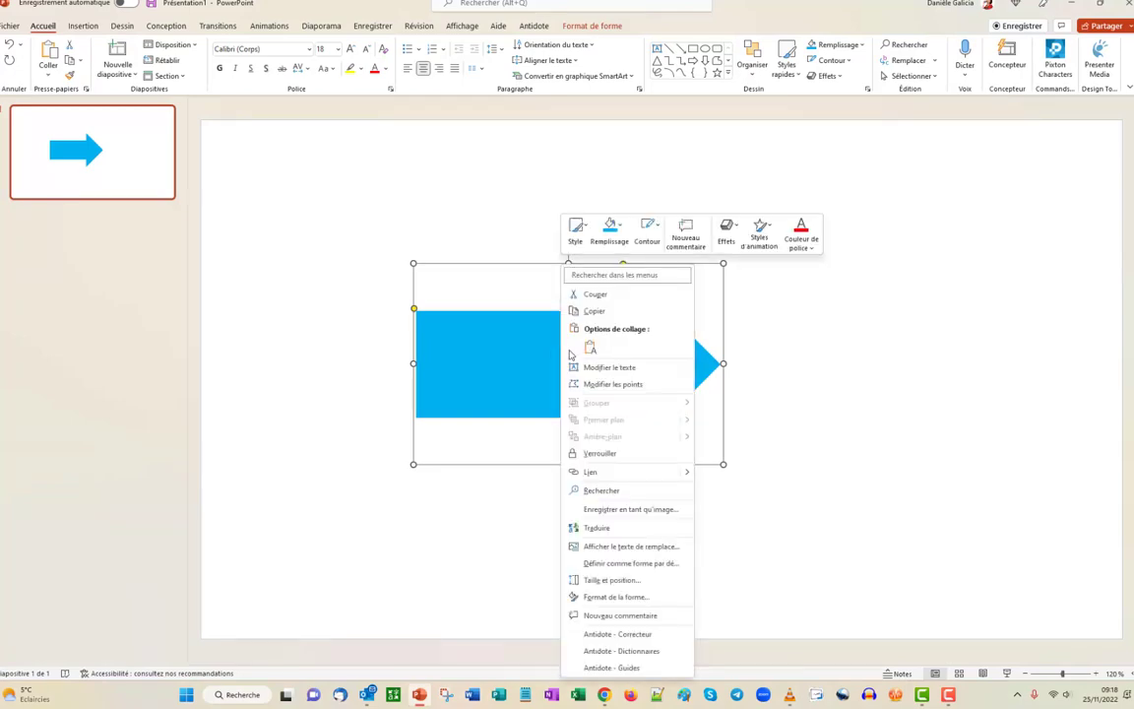
pyautogui.click(595, 311)
pyautogui.rightClick(610, 336)
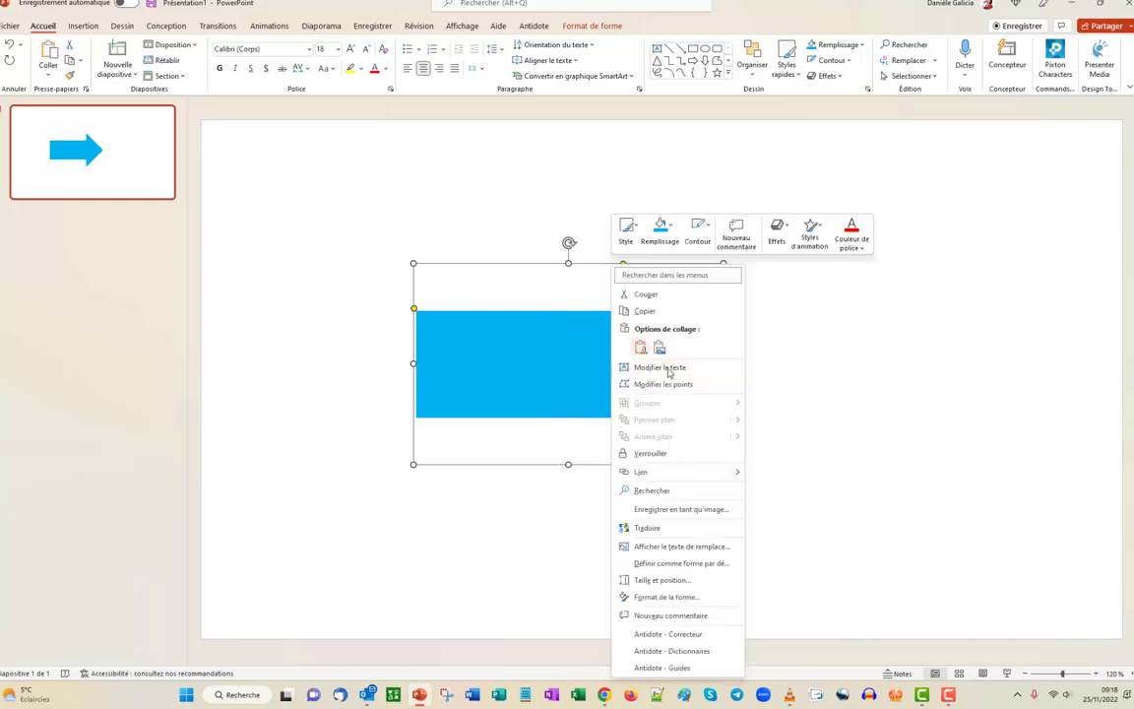
pyautogui.click(625, 347)
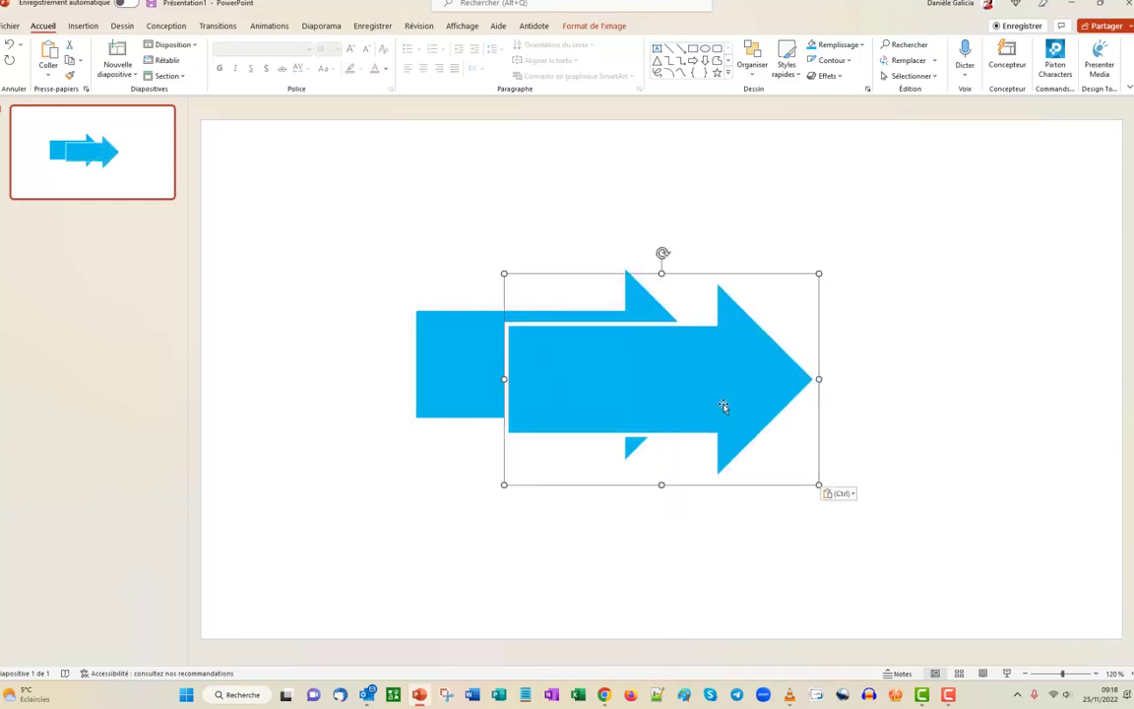
pyautogui.moveTo(721, 405); pyautogui.dragTo(648, 397)
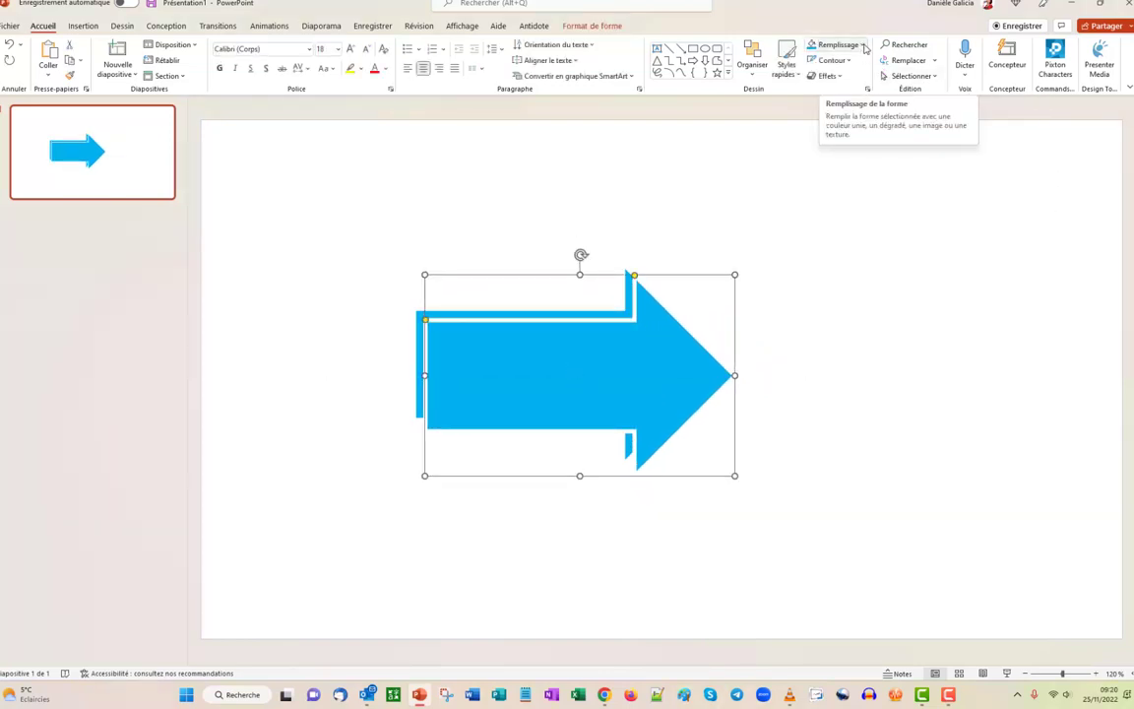
# - Fill the copied arrow black, align it over the blue arrow, and set its outline to Sans contour
pyautogui.click(863, 46)
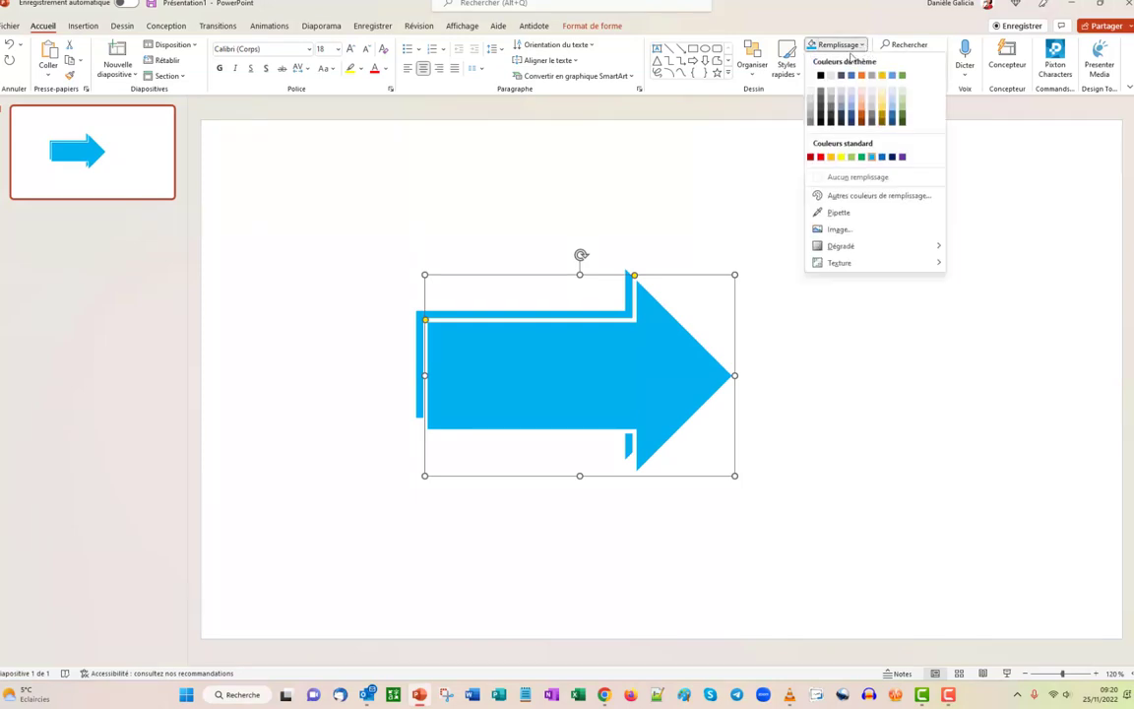
pyautogui.click(822, 76)
pyautogui.moveTo(558, 375); pyautogui.dragTo(559, 376)
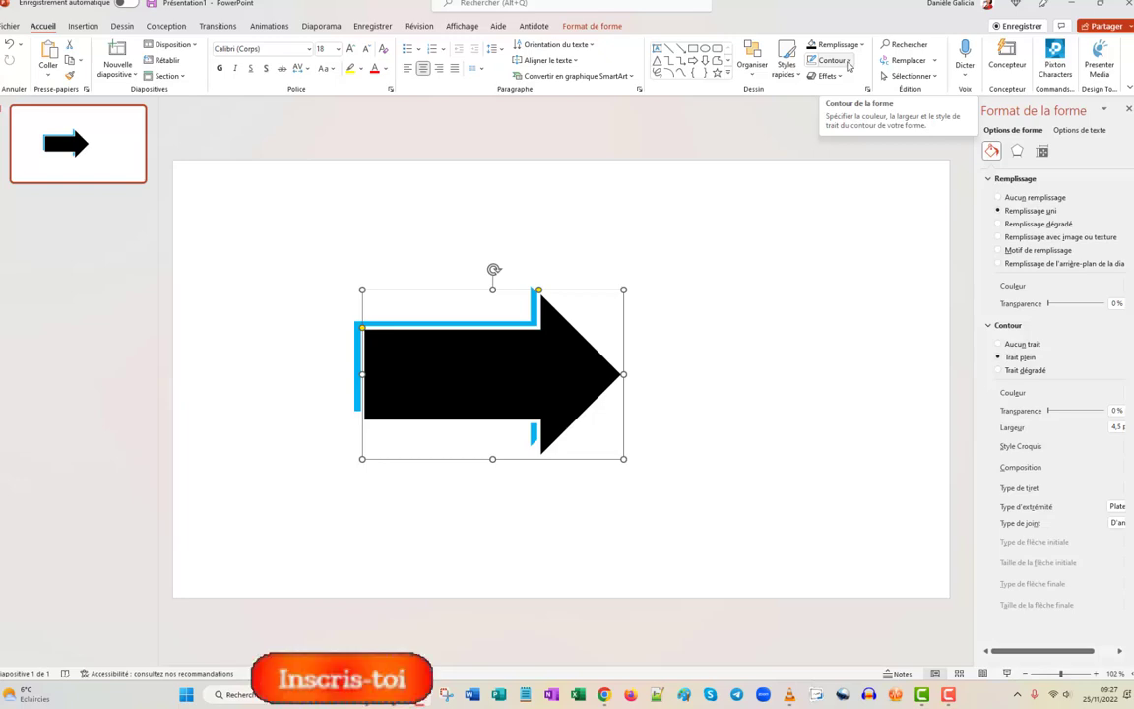
pyautogui.click(848, 63)
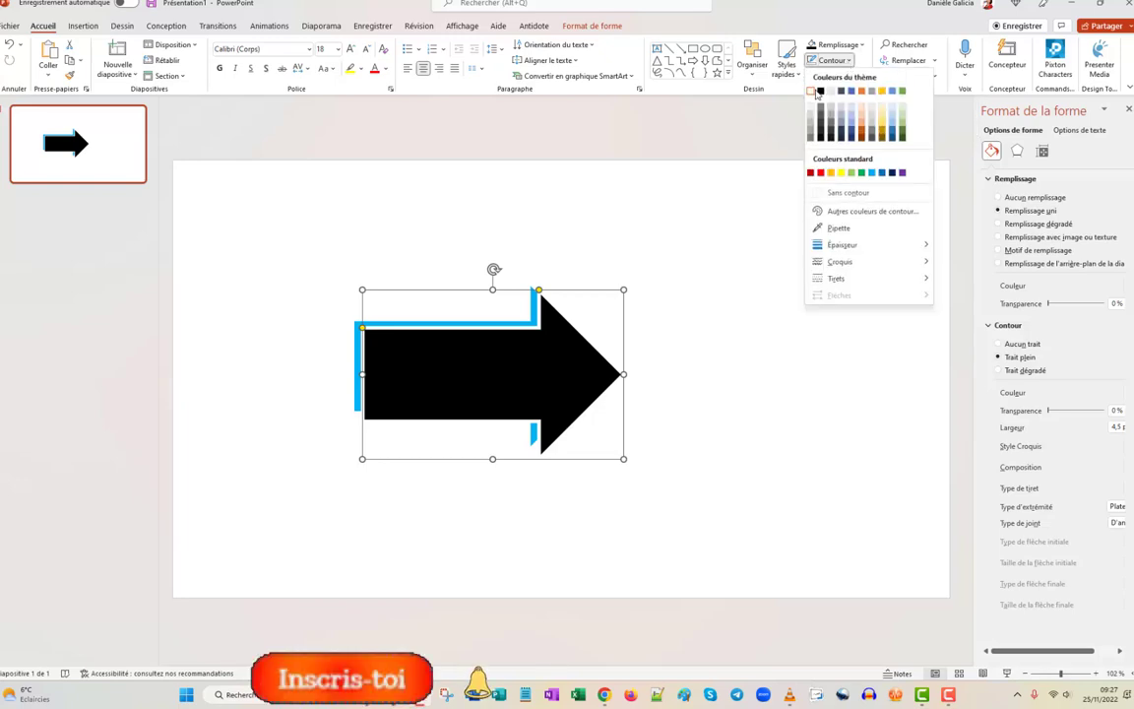
pyautogui.click(853, 192)
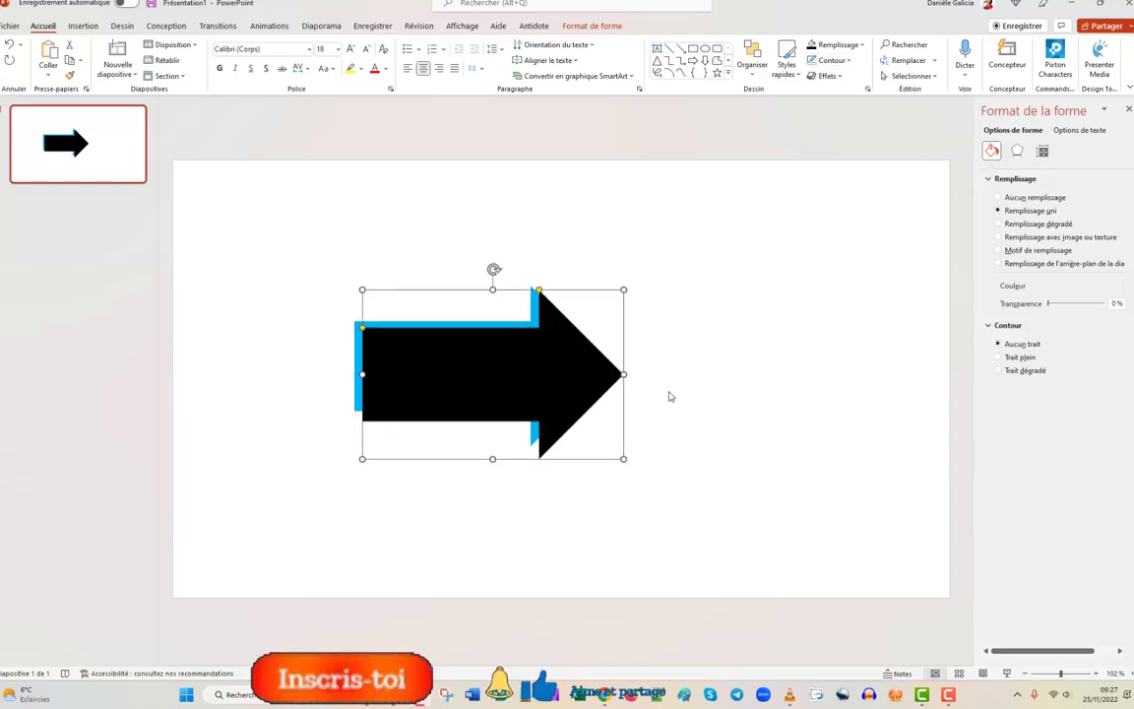
pyautogui.click(1018, 153)
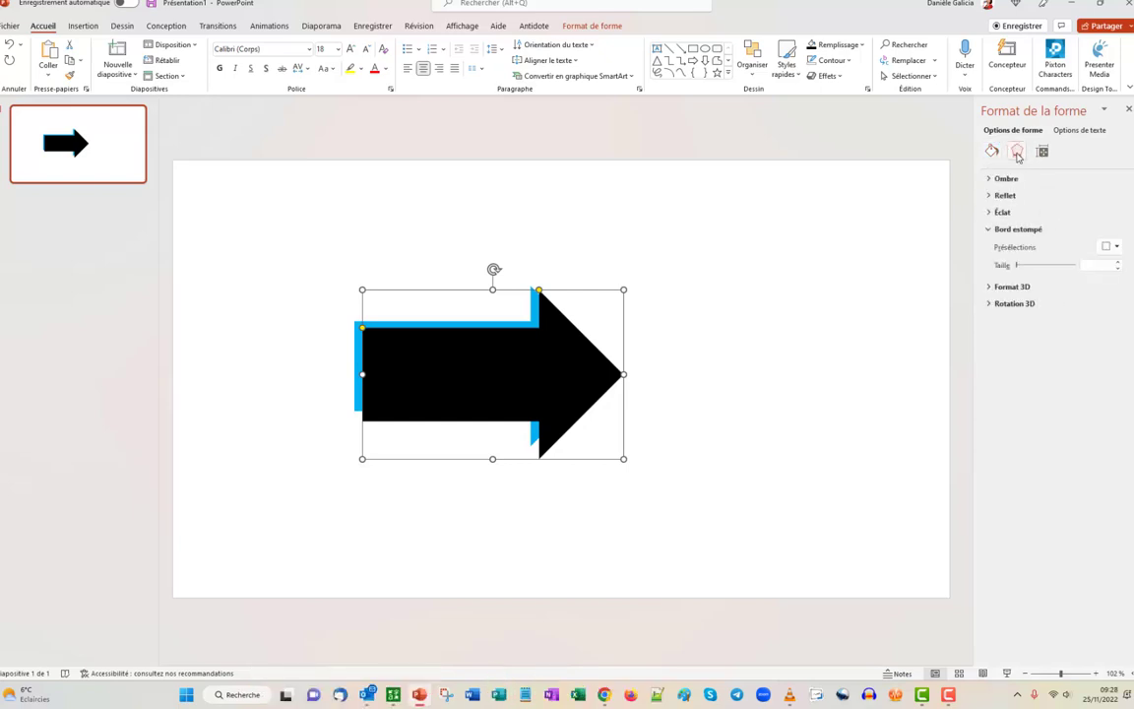
# - Apply a Bord estompé preset to the black arrow and lower its size to 6 pt
pyautogui.click(1007, 230)
pyautogui.click(1007, 230)
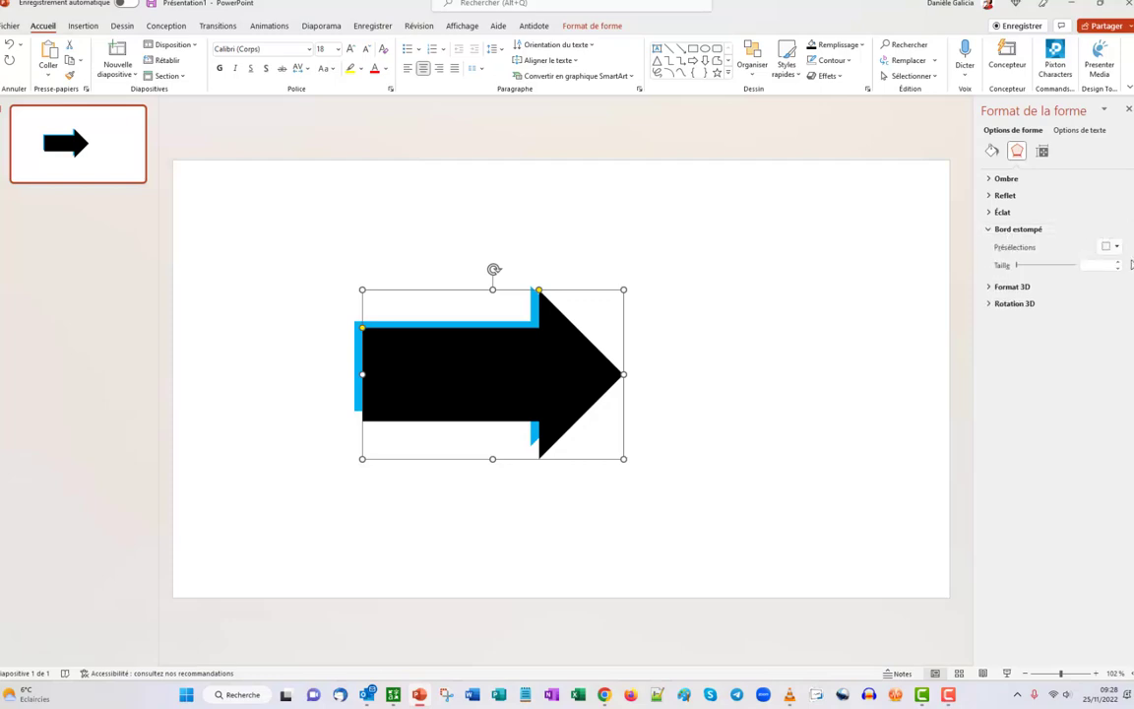
pyautogui.click(1113, 247)
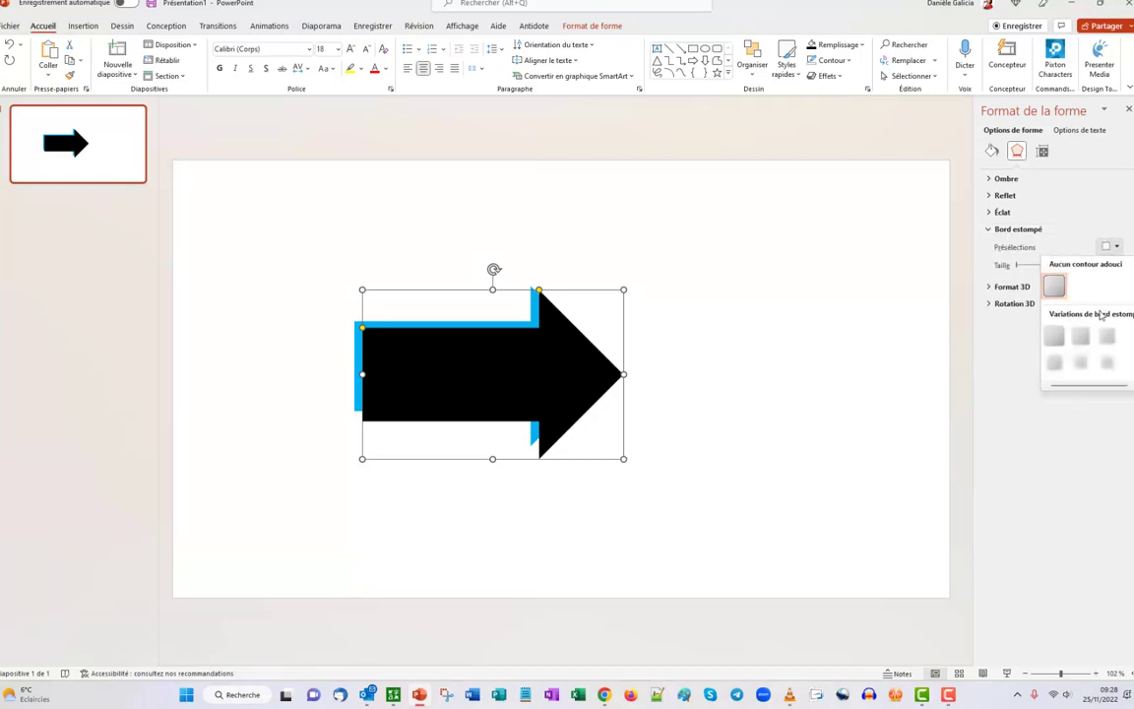
pyautogui.click(1056, 363)
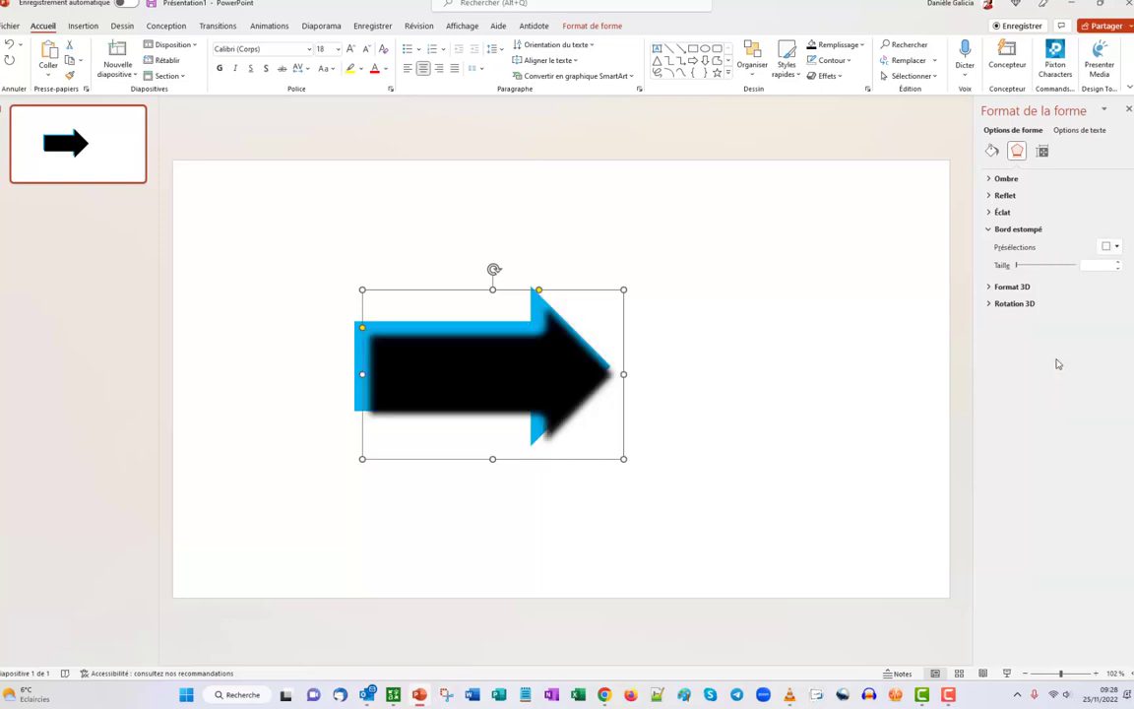
pyautogui.click(1118, 269)
pyautogui.click(1119, 269)
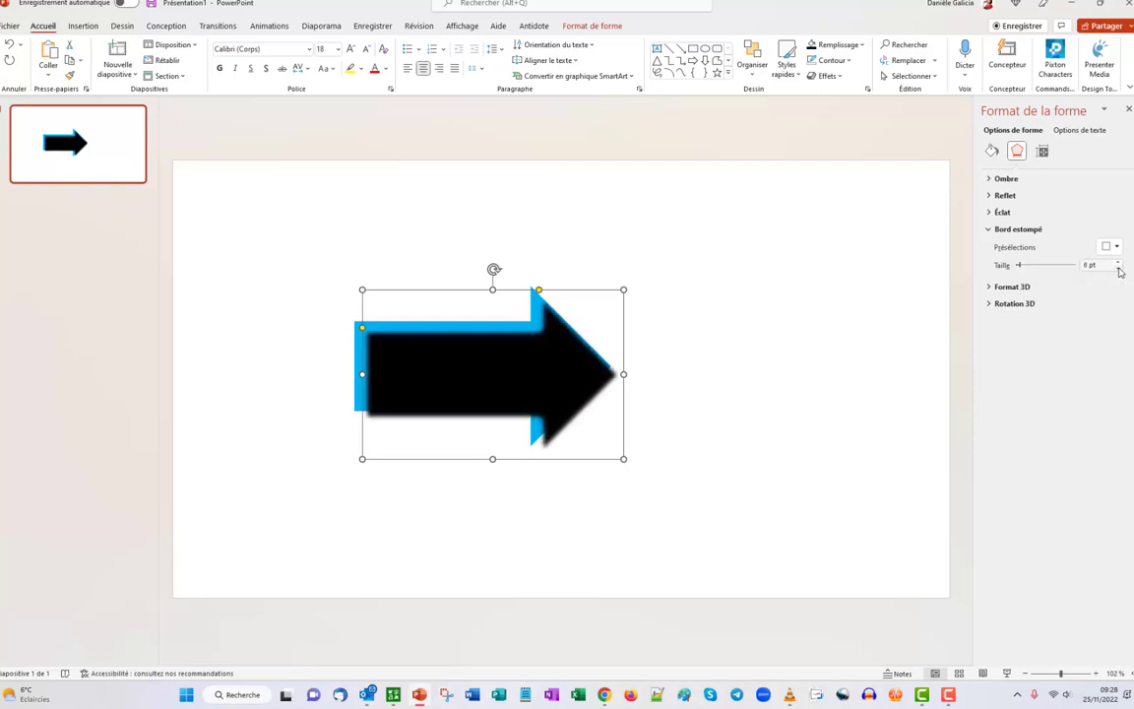
pyautogui.click(1119, 269)
pyautogui.click(1119, 269)
pyautogui.press('Escape')
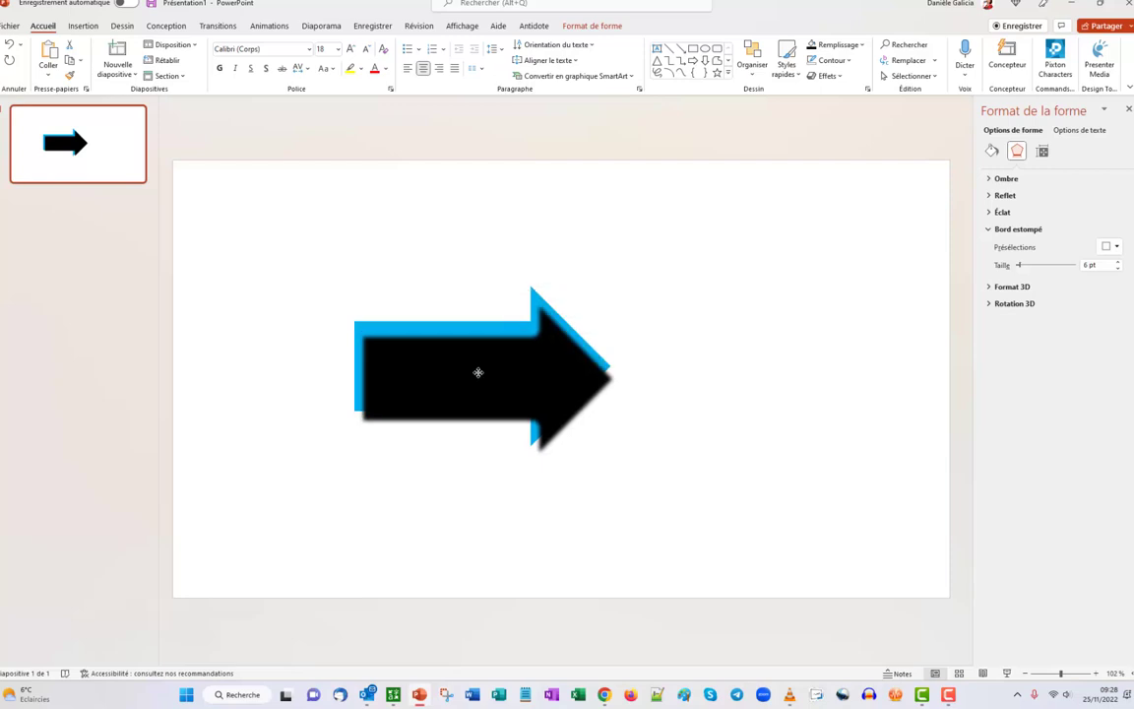
pyautogui.click(477, 372)
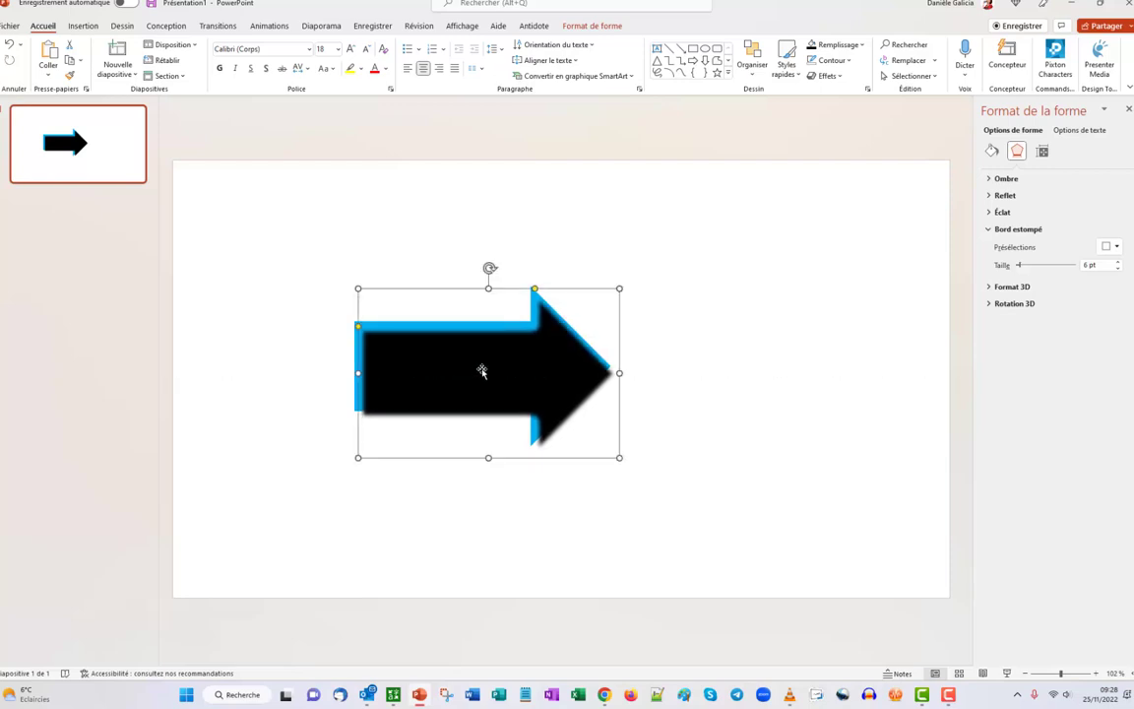
# - Move the blurred black arrow back behind the blue arrow with Arrière-plan > Reculer
pyautogui.rightClick(482, 372)
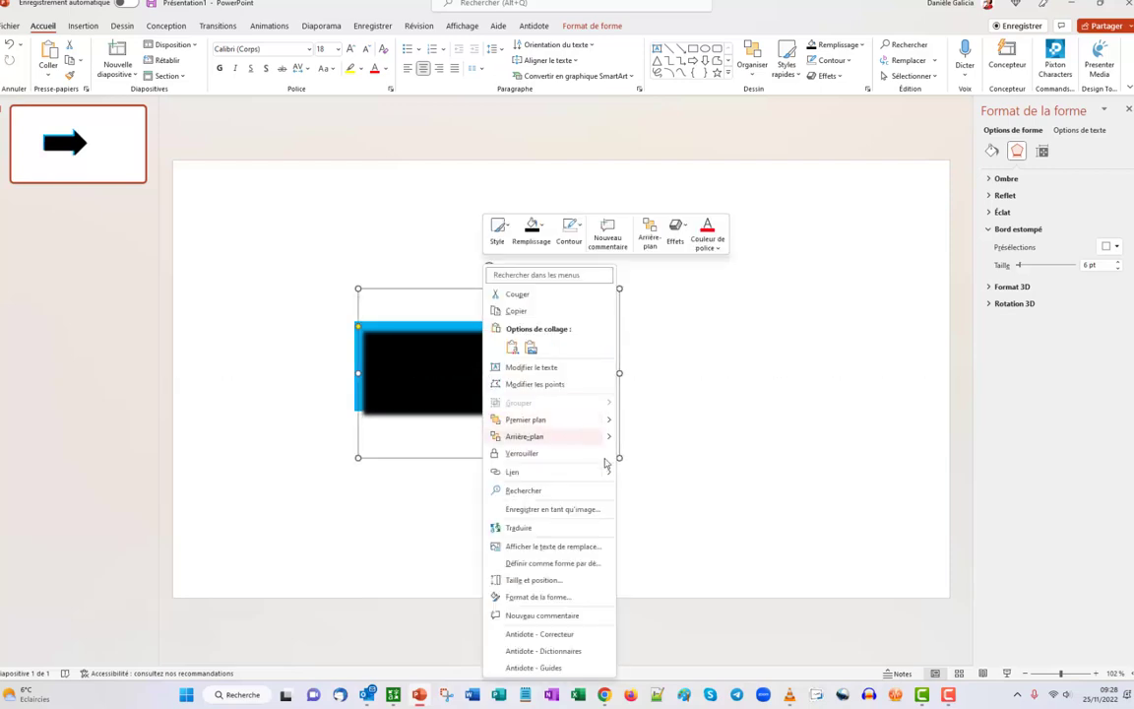
pyautogui.click(608, 437)
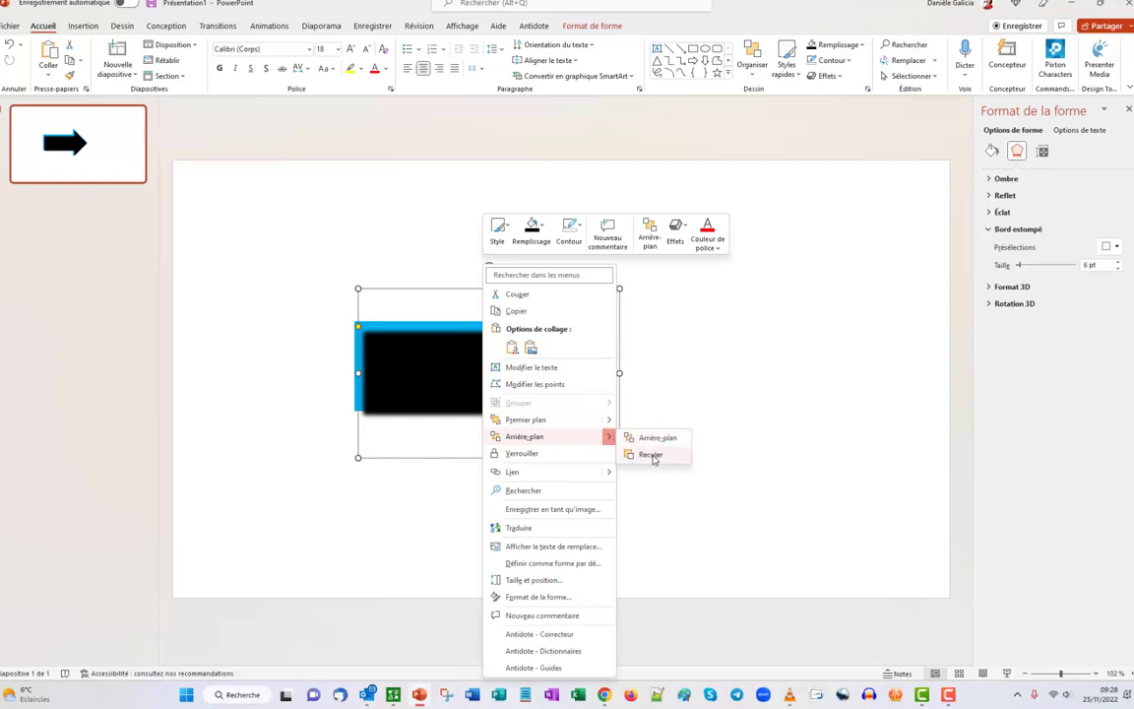
pyautogui.click(650, 455)
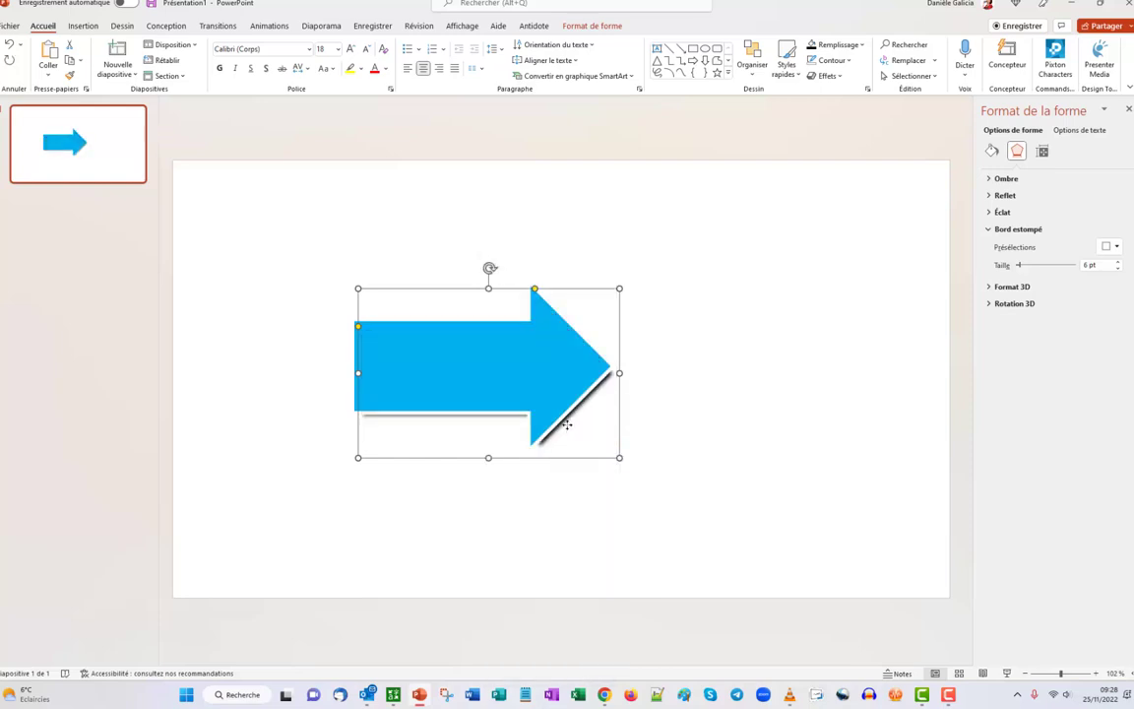
pyautogui.press('Escape')
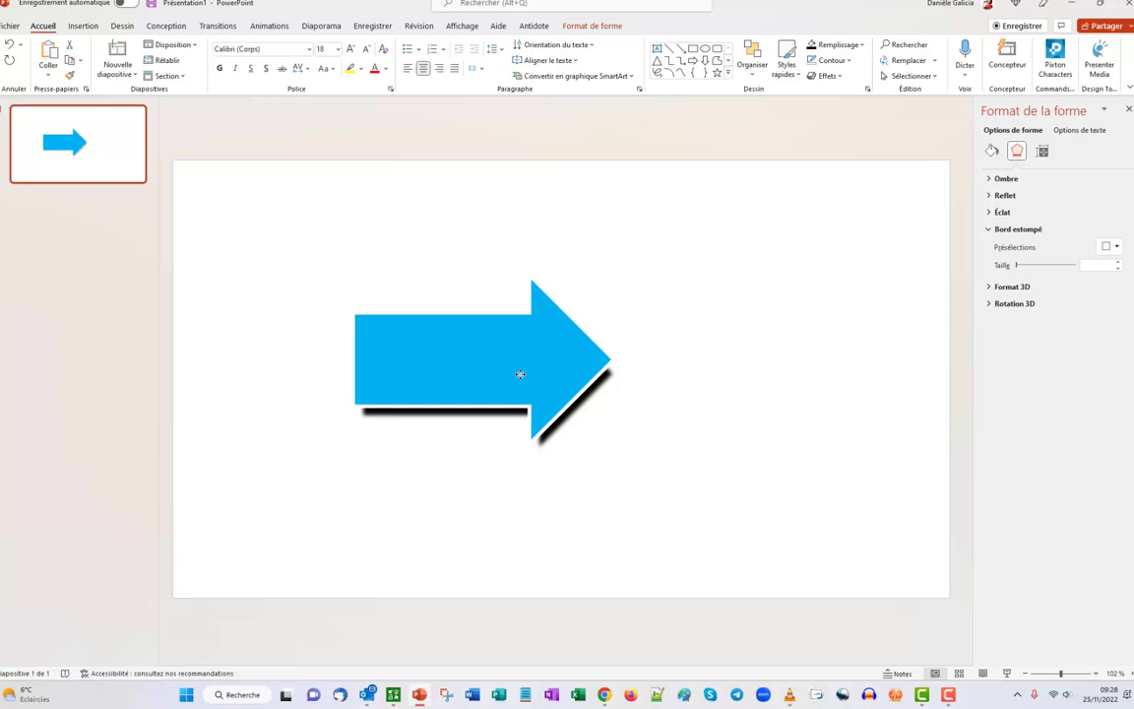
pyautogui.click(520, 374)
pyautogui.click(689, 455)
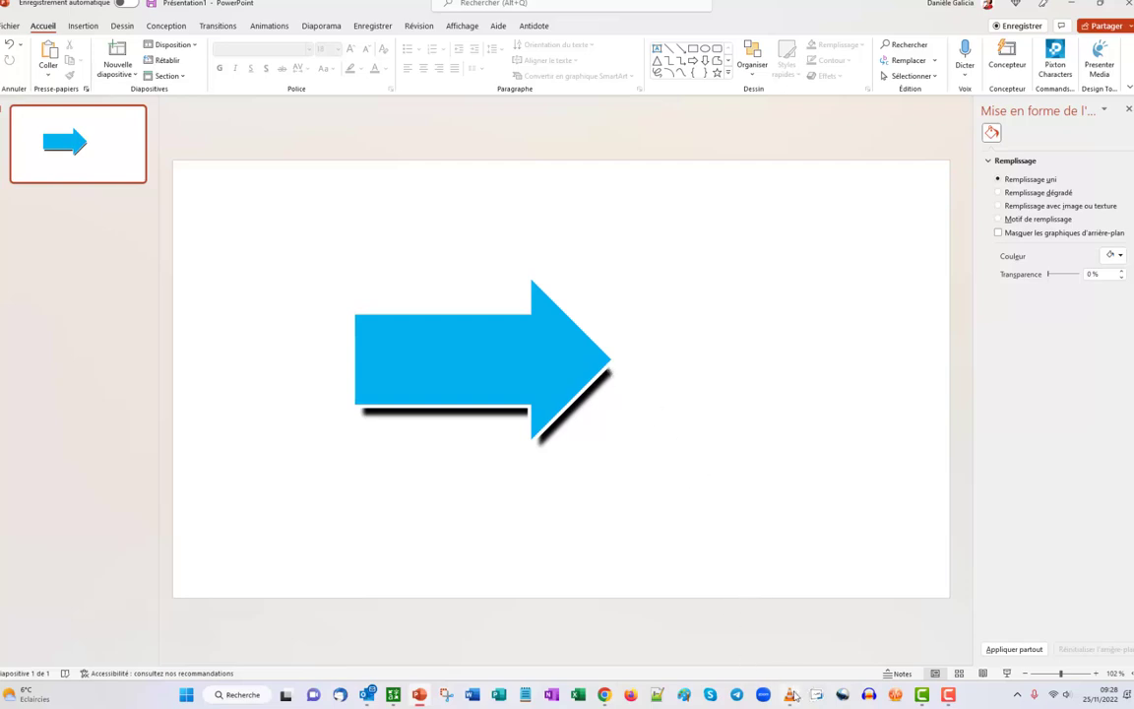
pyautogui.click(594, 392)
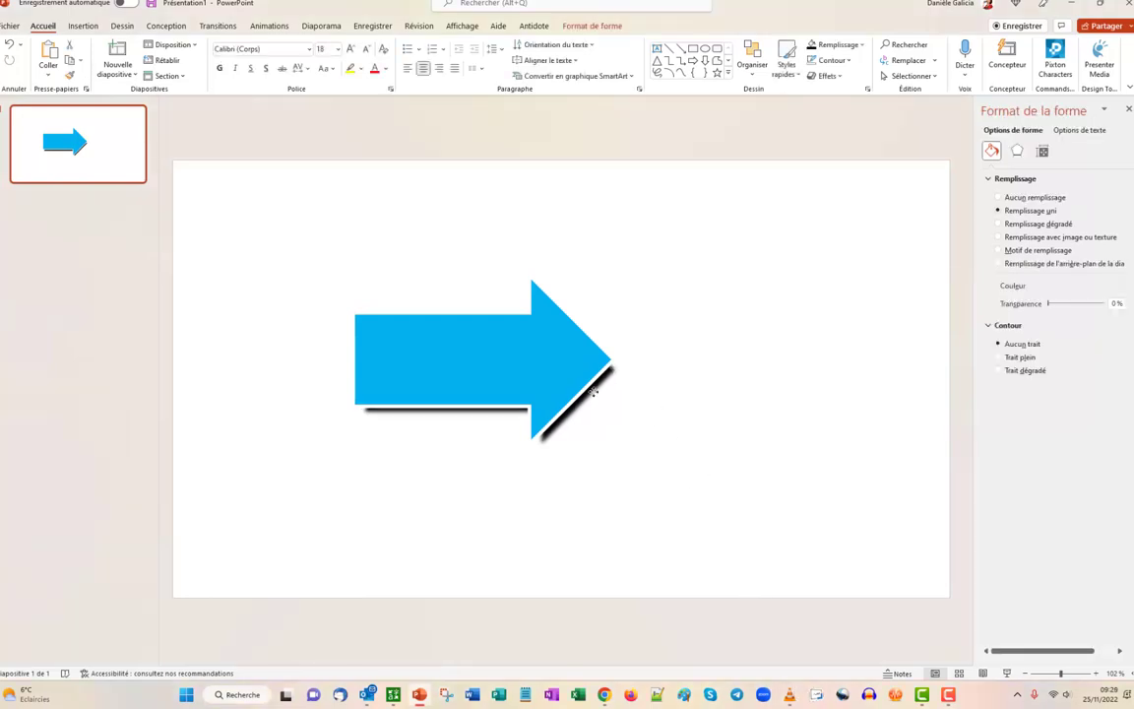
pyautogui.click(664, 443)
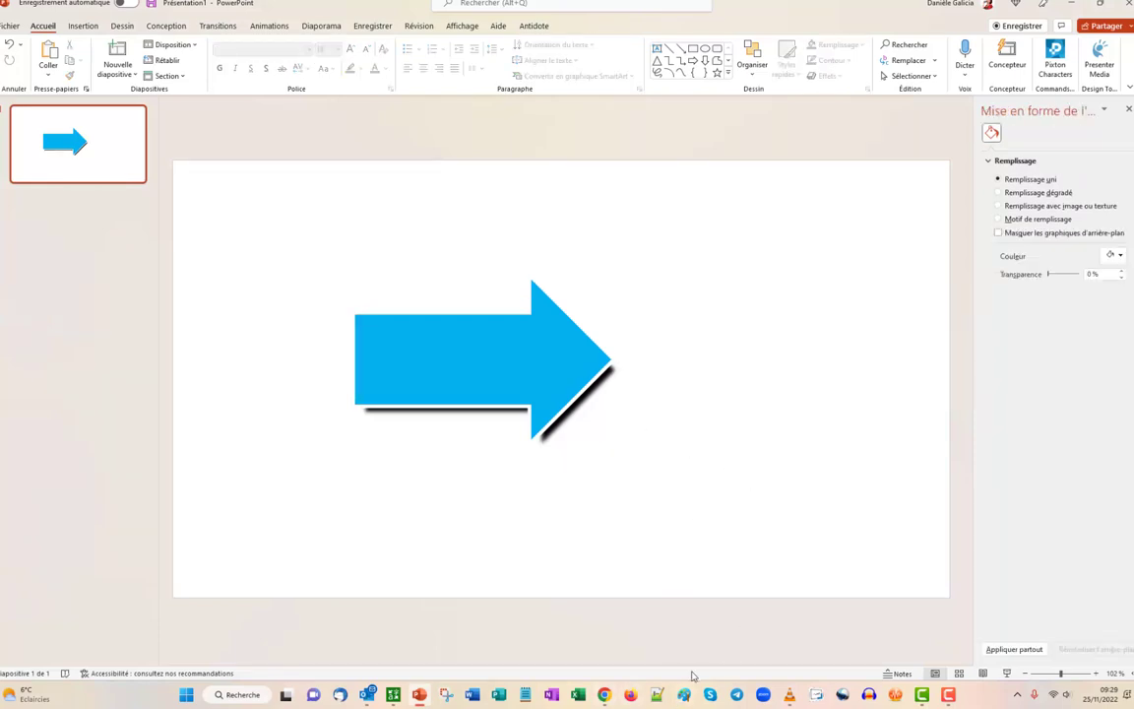
pyautogui.click(790, 695)
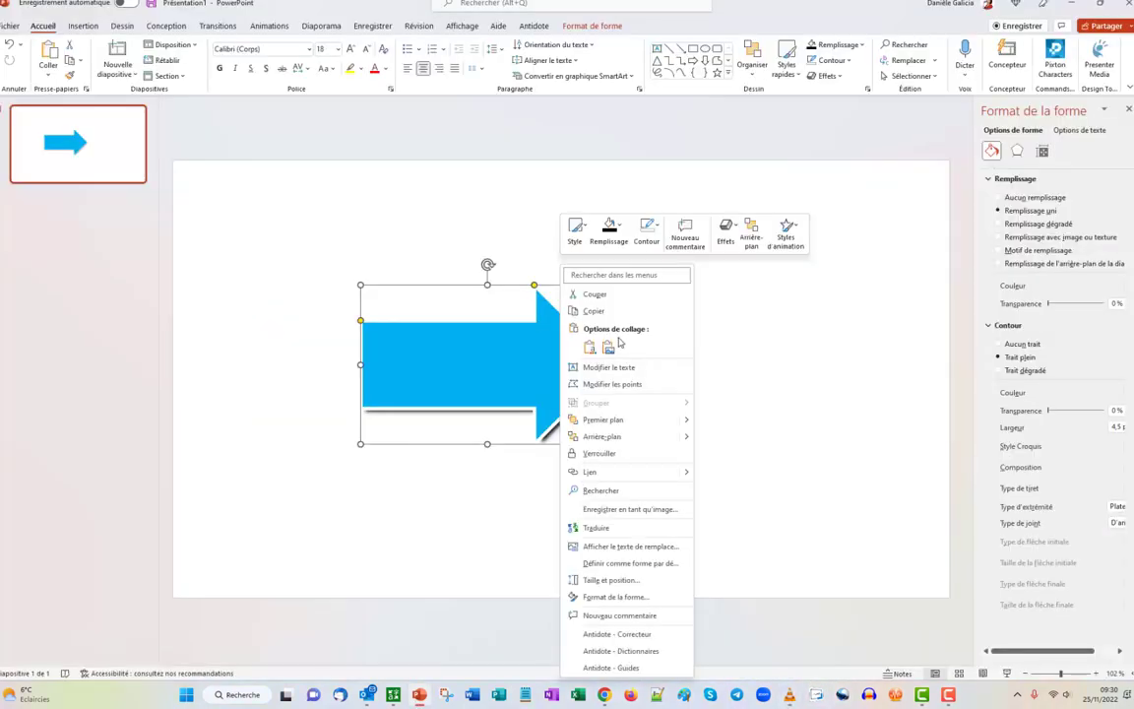
# - Edit the blue arrow's points, raising its left corners and curving the bottom shaft edge
pyautogui.click(604, 385)
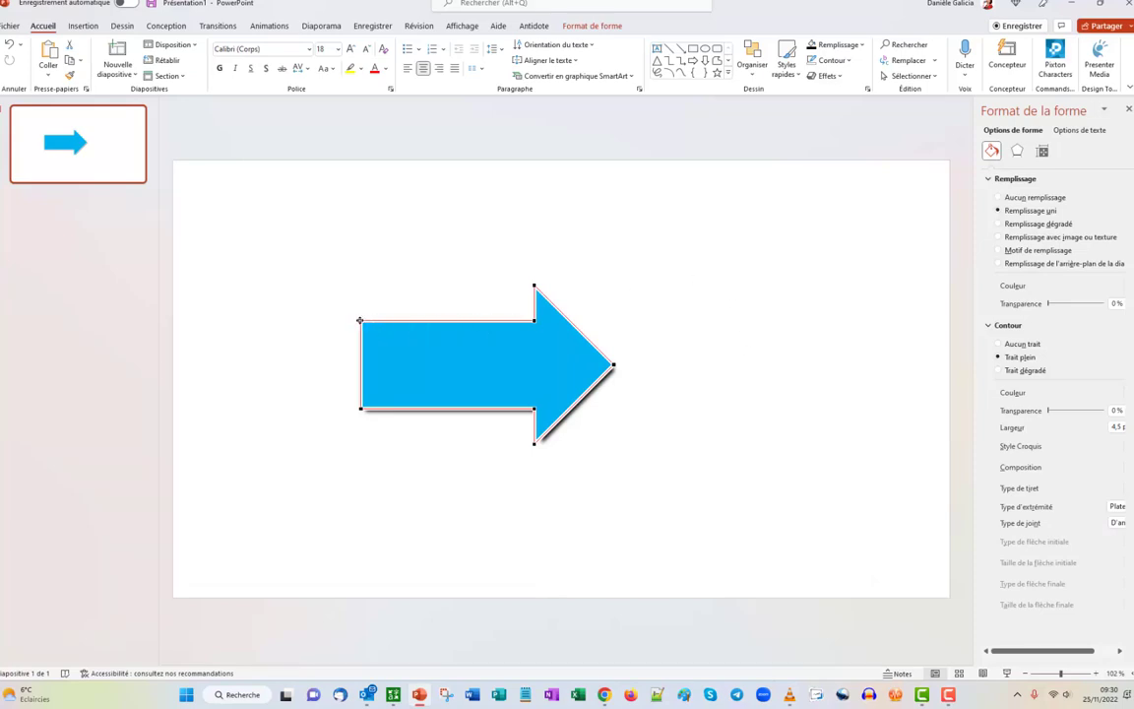
pyautogui.moveTo(359, 320); pyautogui.dragTo(361, 308)
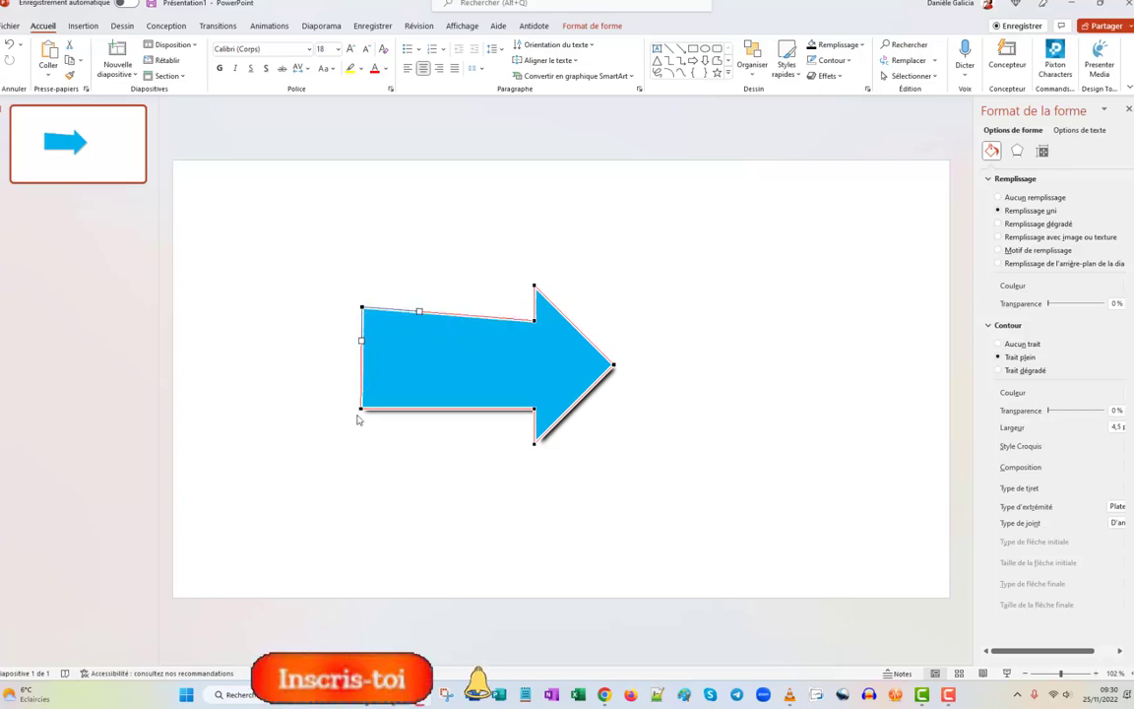
pyautogui.moveTo(361, 408); pyautogui.dragTo(360, 397)
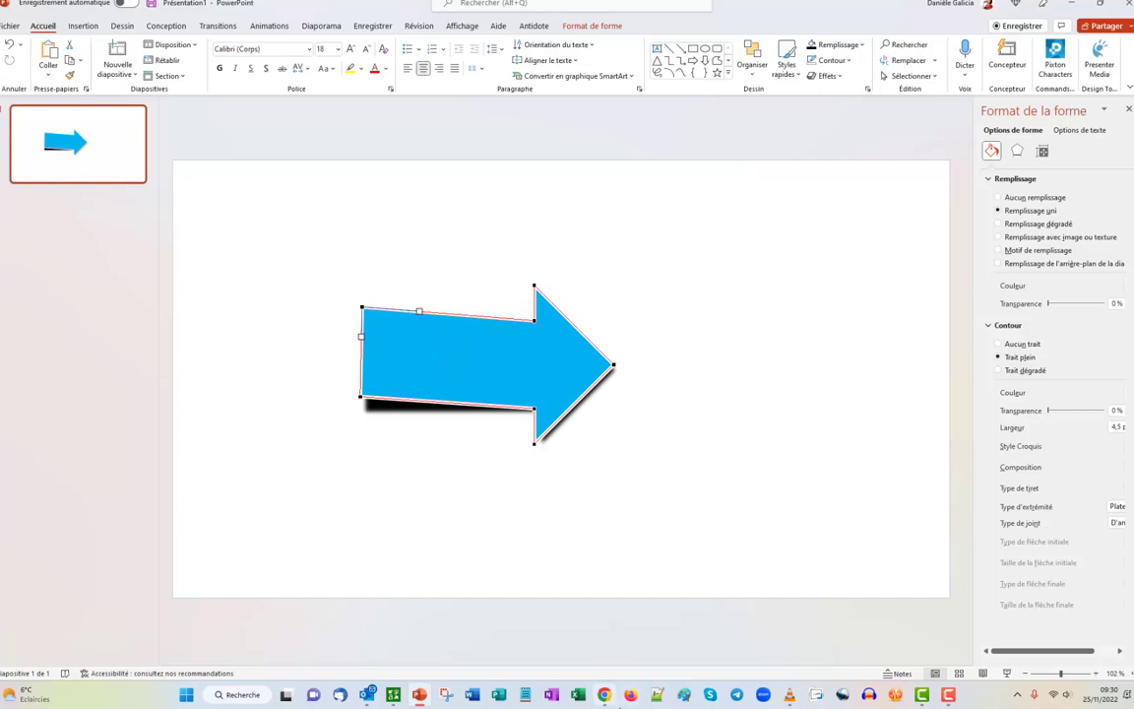
pyautogui.click(420, 311)
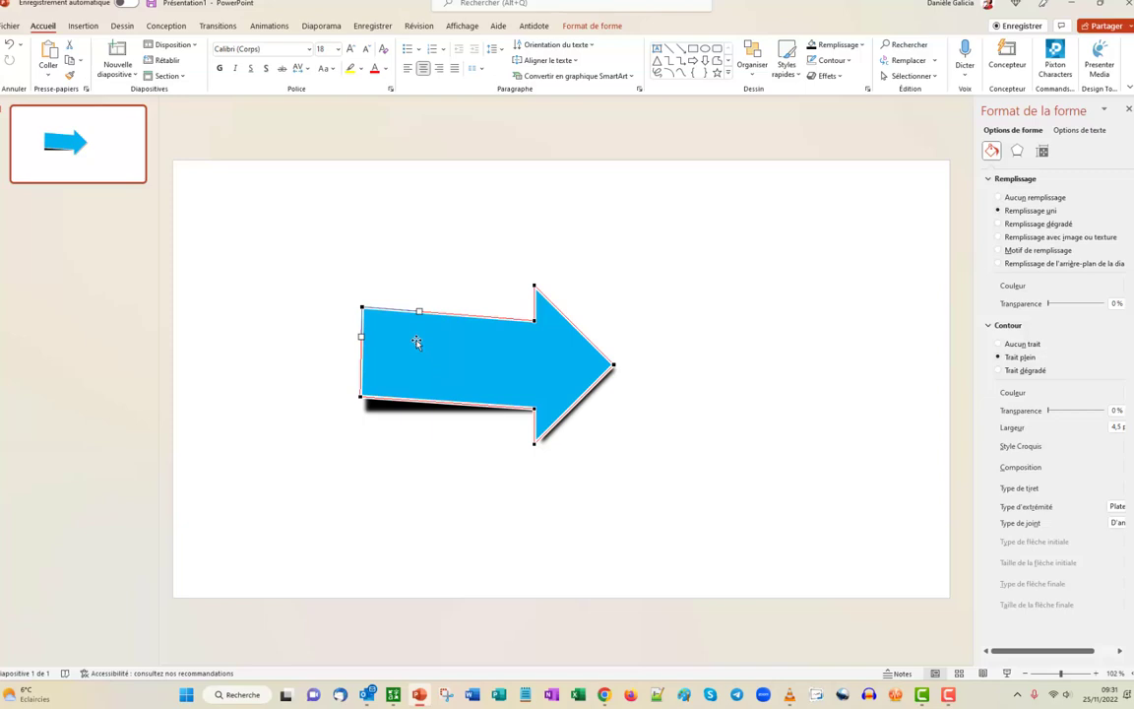
pyautogui.click(359, 397)
pyautogui.moveTo(418, 399); pyautogui.dragTo(425, 390)
pyautogui.moveTo(495, 378); pyautogui.dragTo(496, 377)
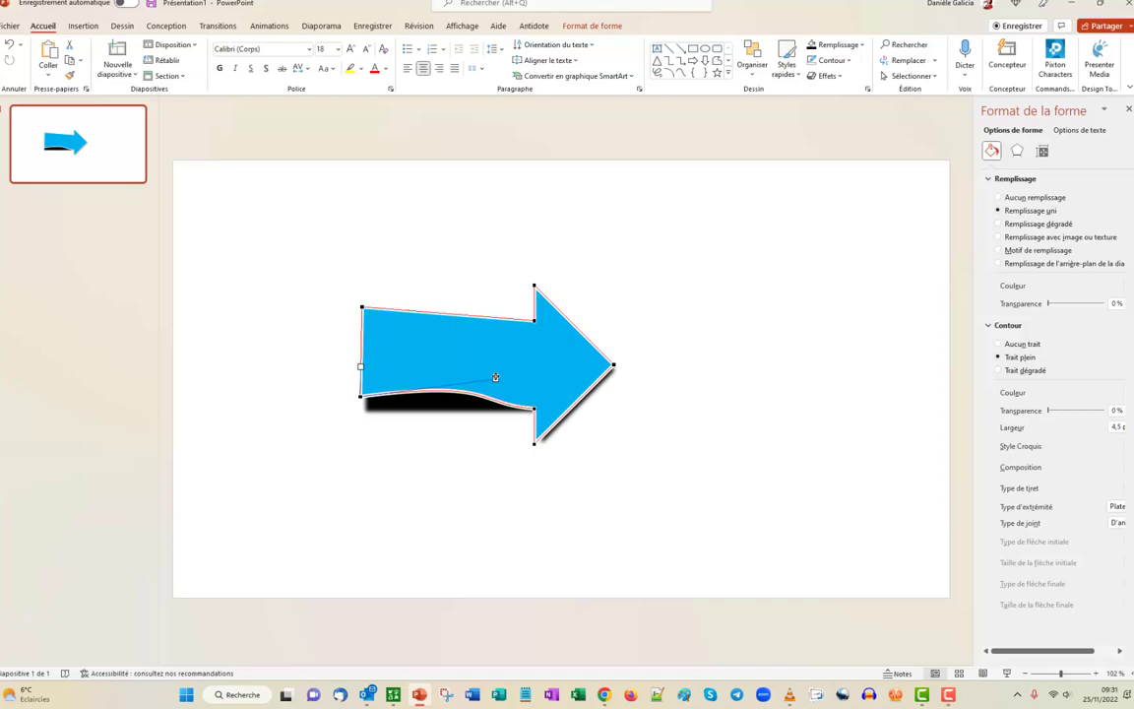
# - Curve the top edge of the blue arrow's shaft into a gentle wave
pyautogui.click(361, 308)
pyautogui.moveTo(420, 311); pyautogui.dragTo(488, 300)
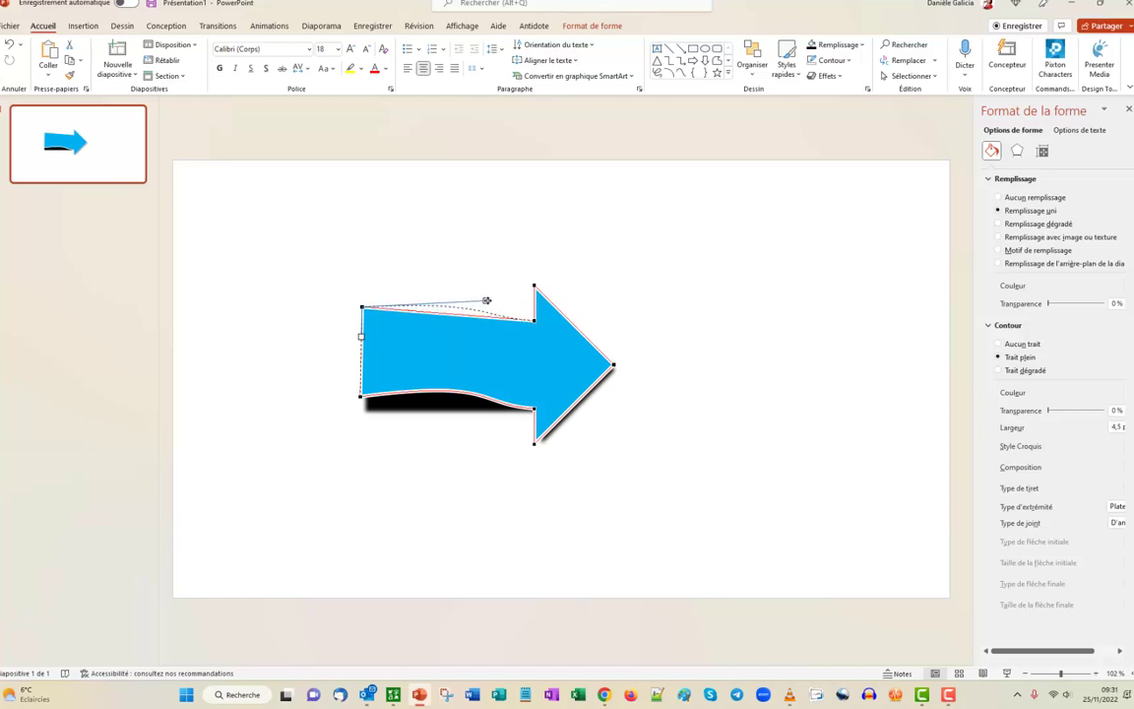
pyautogui.moveTo(487, 299); pyautogui.dragTo(485, 300)
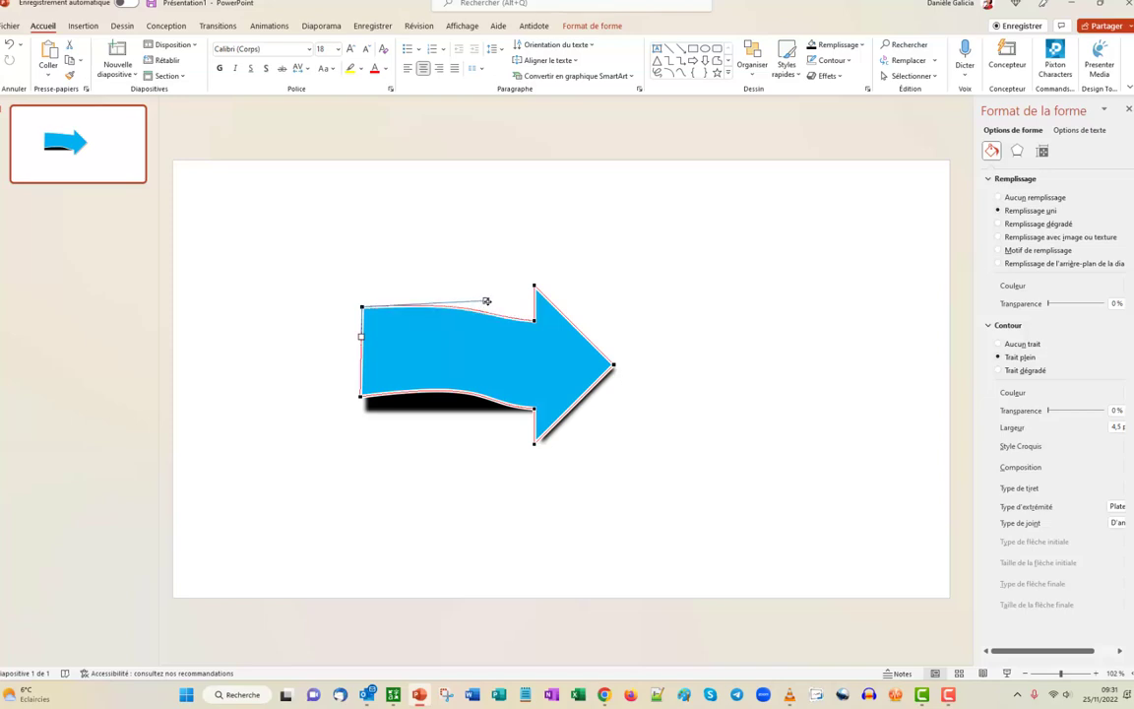
pyautogui.click(293, 418)
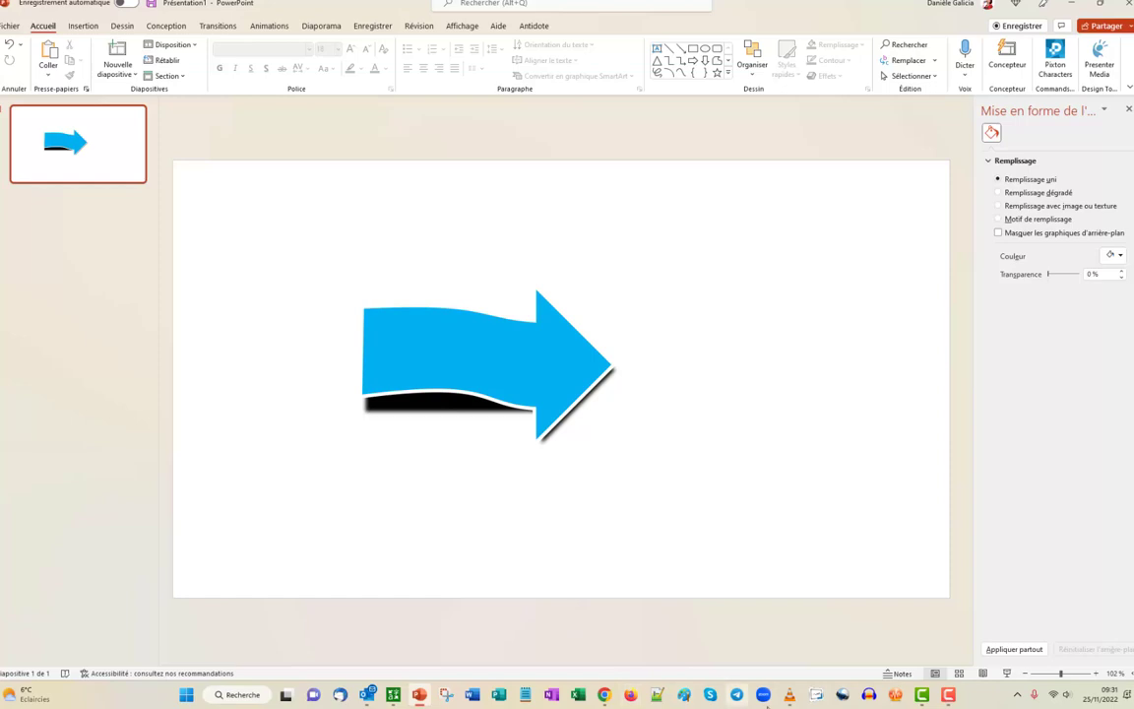
# - Recheck the blue arrow's points, then try moving the black shadow down and undo it
pyautogui.click(388, 337)
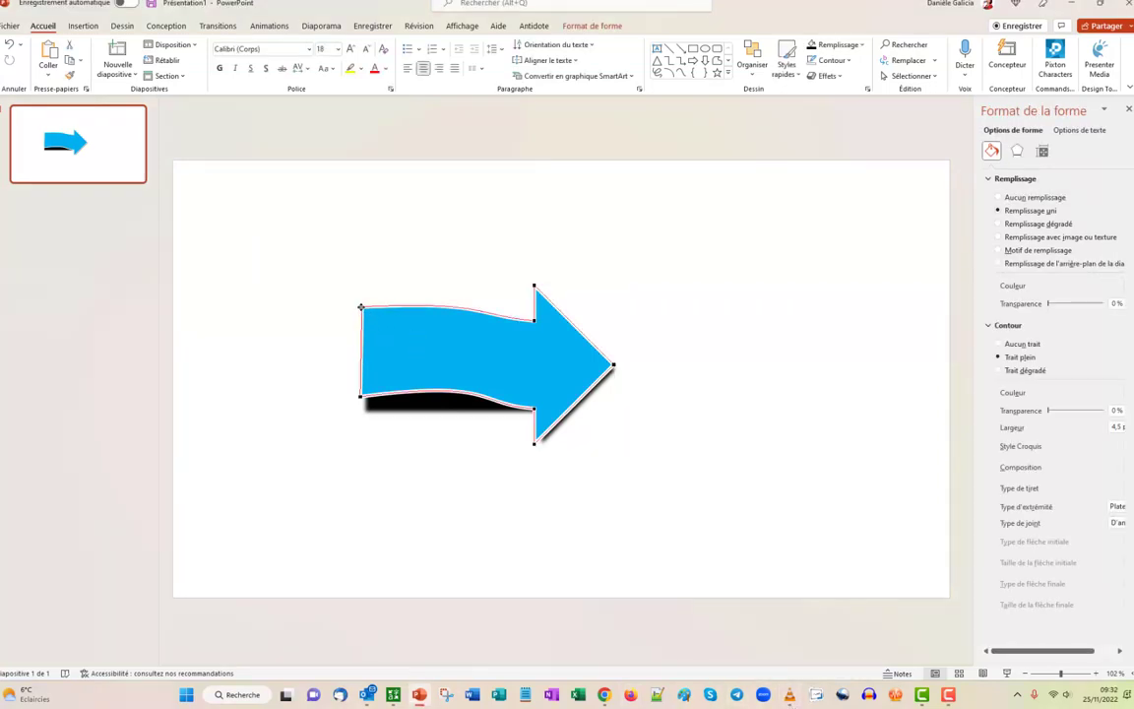
pyautogui.click(362, 306)
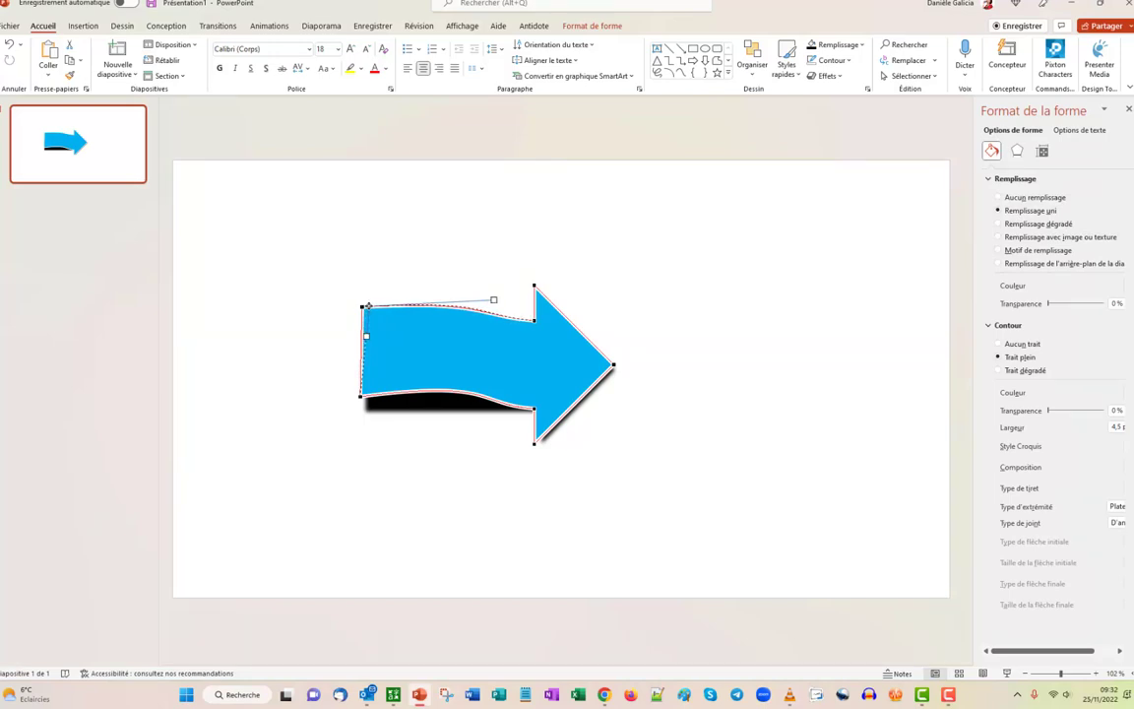
pyautogui.click(306, 352)
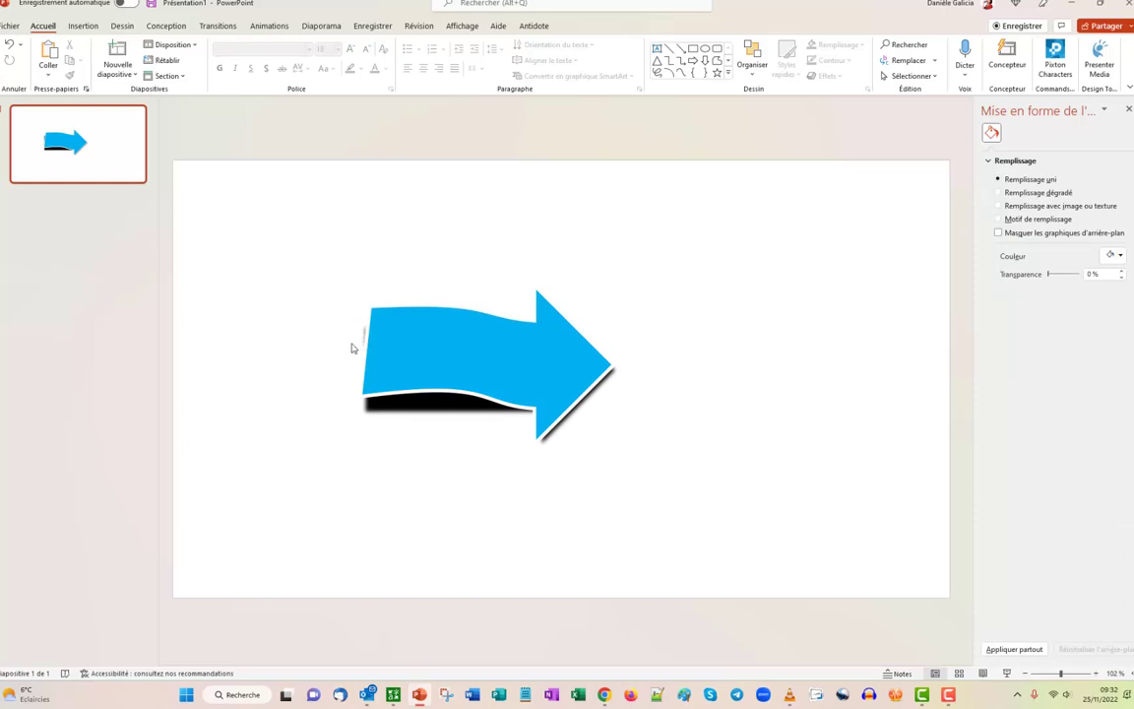
pyautogui.click(401, 419)
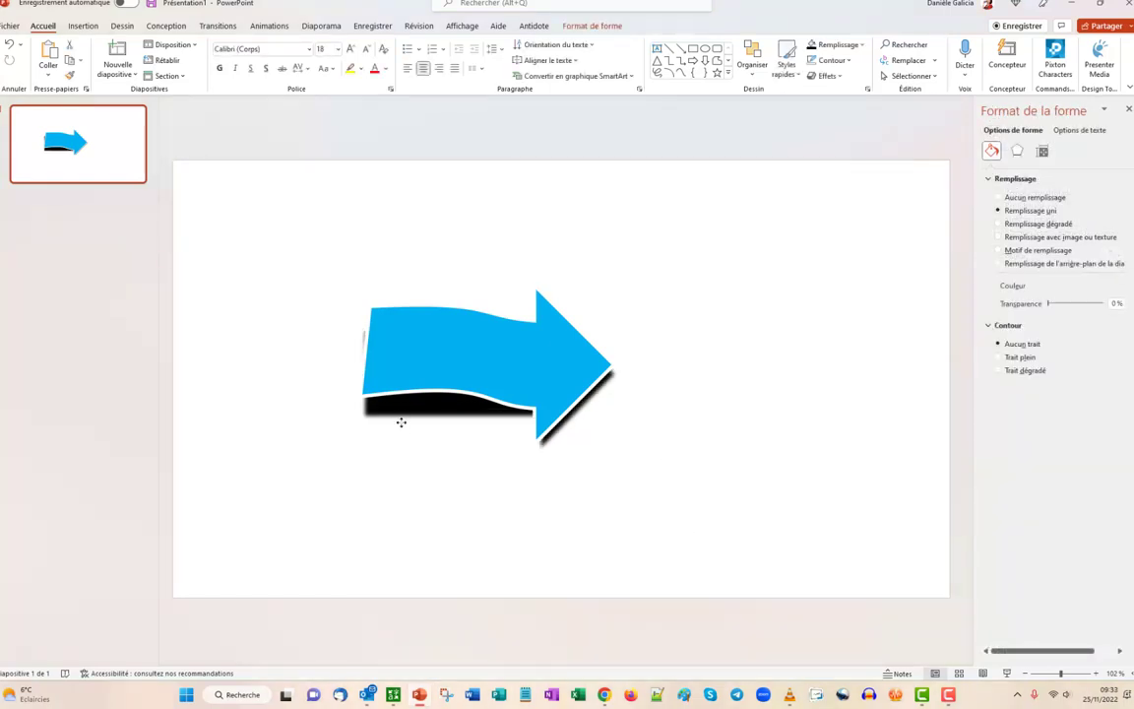
pyautogui.moveTo(401, 421); pyautogui.dragTo(407, 442)
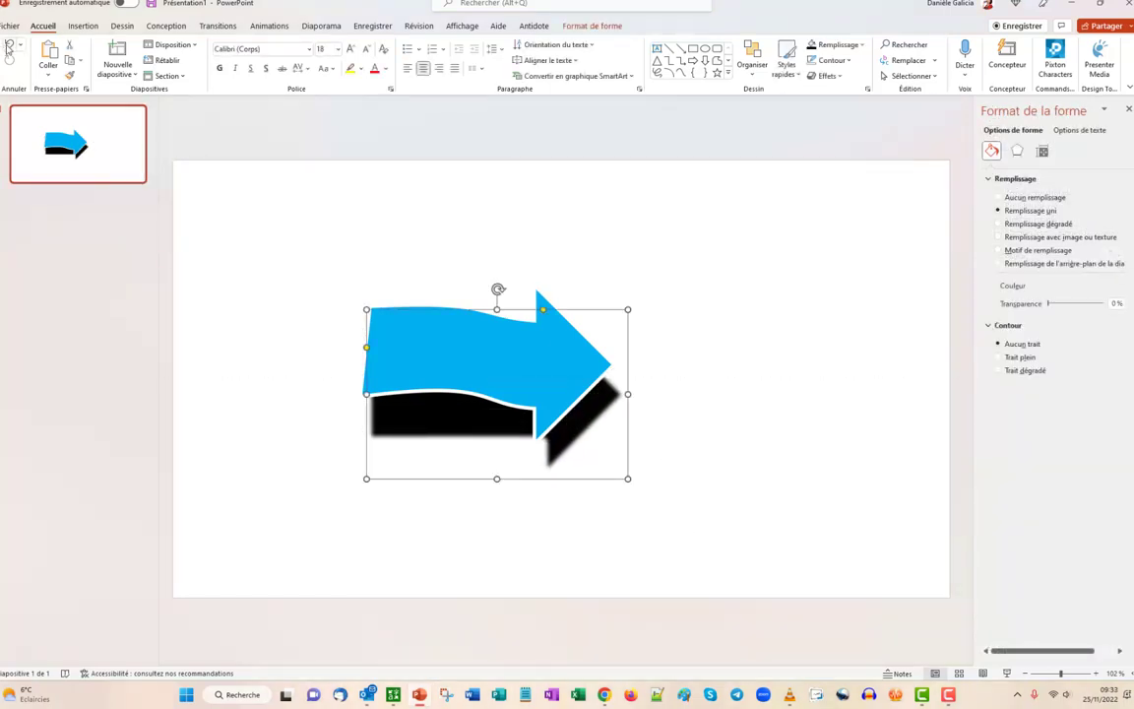
pyautogui.click(9, 47)
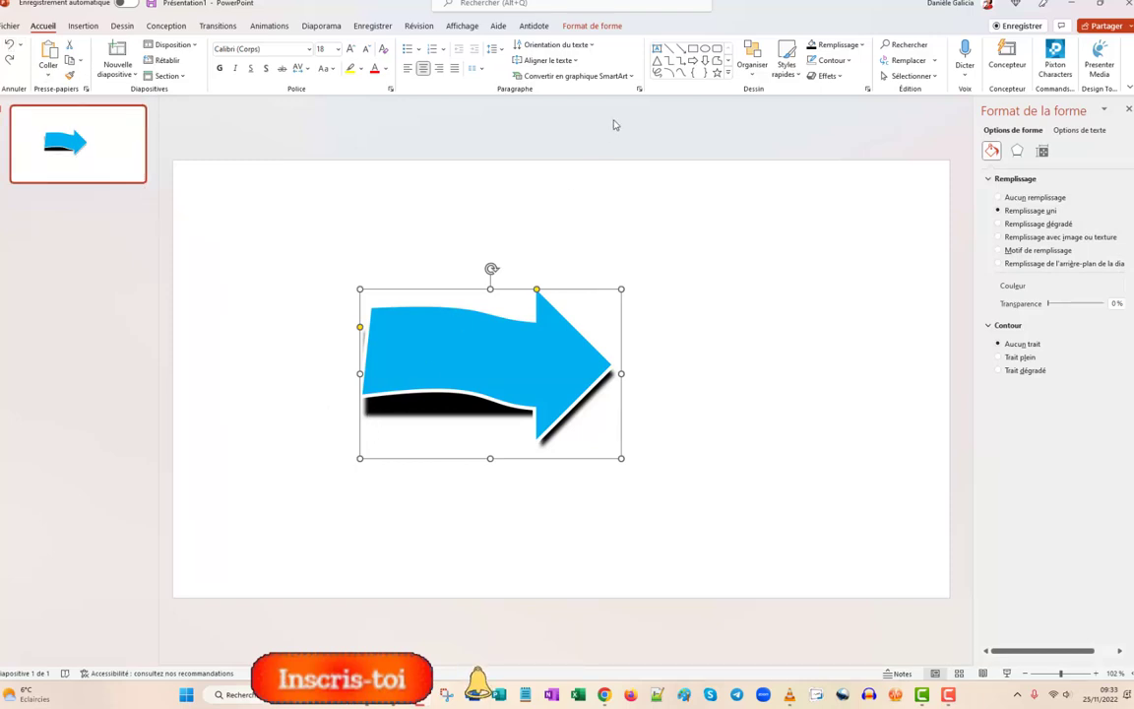
# - Edit the black shadow's points, dragging its edge up to follow the wavy shaft
pyautogui.rightClick(435, 430)
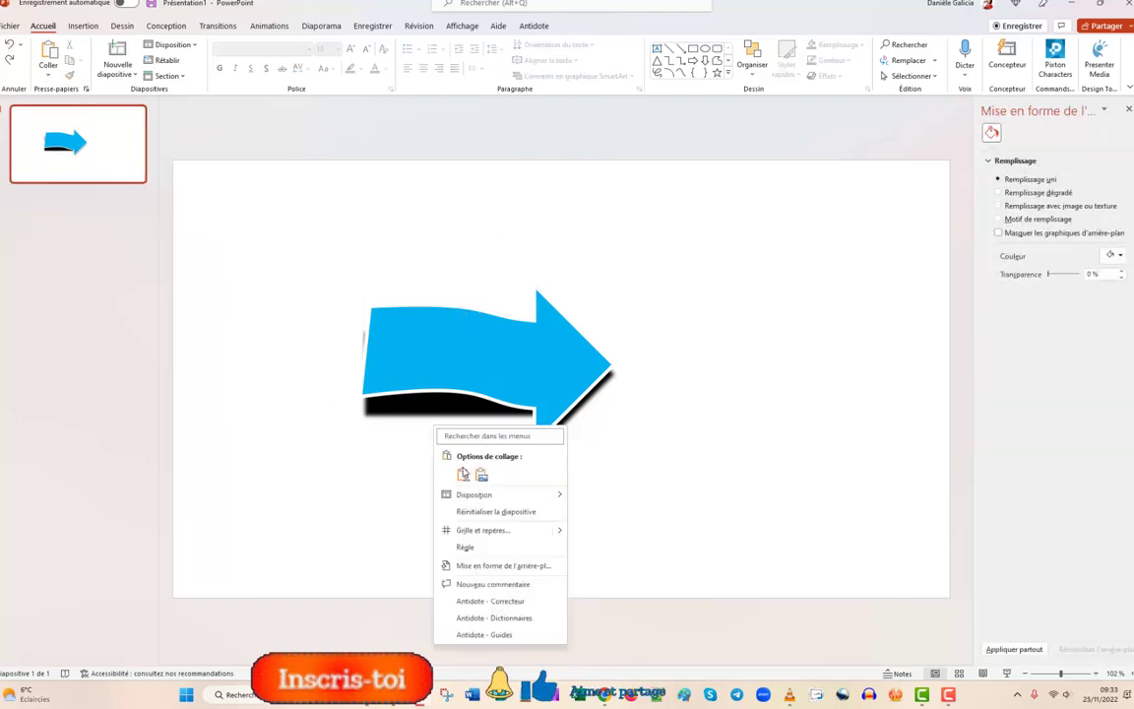
pyautogui.rightClick(433, 418)
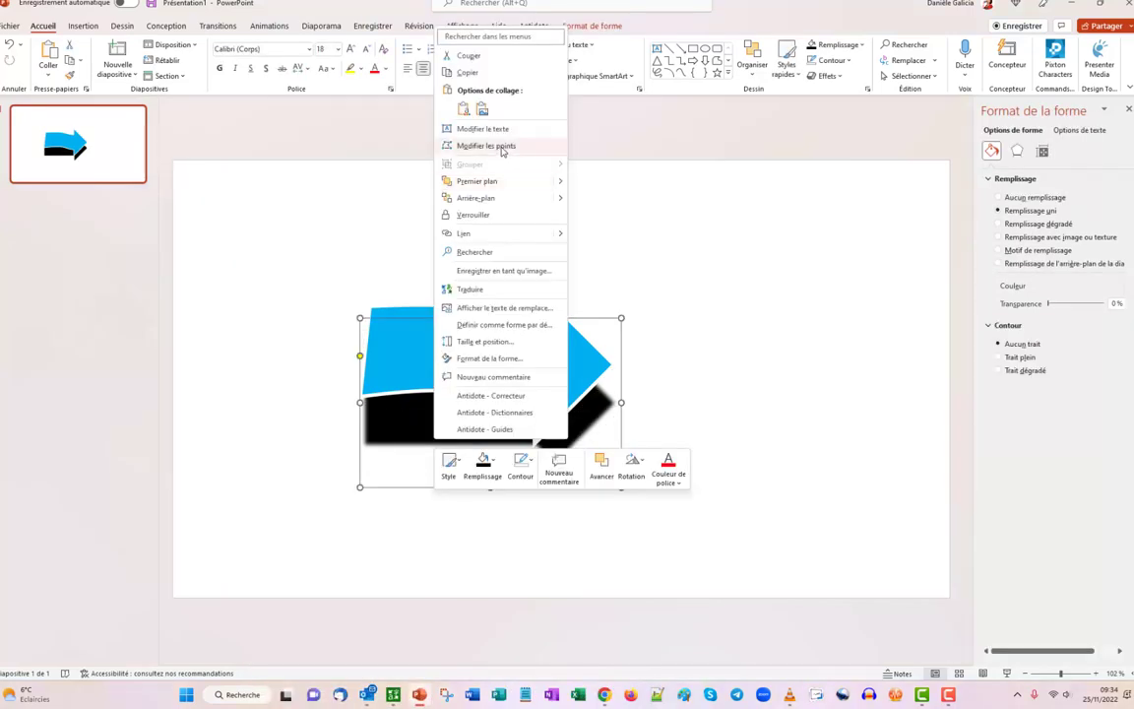
pyautogui.click(500, 145)
pyautogui.moveTo(481, 422); pyautogui.dragTo(493, 392)
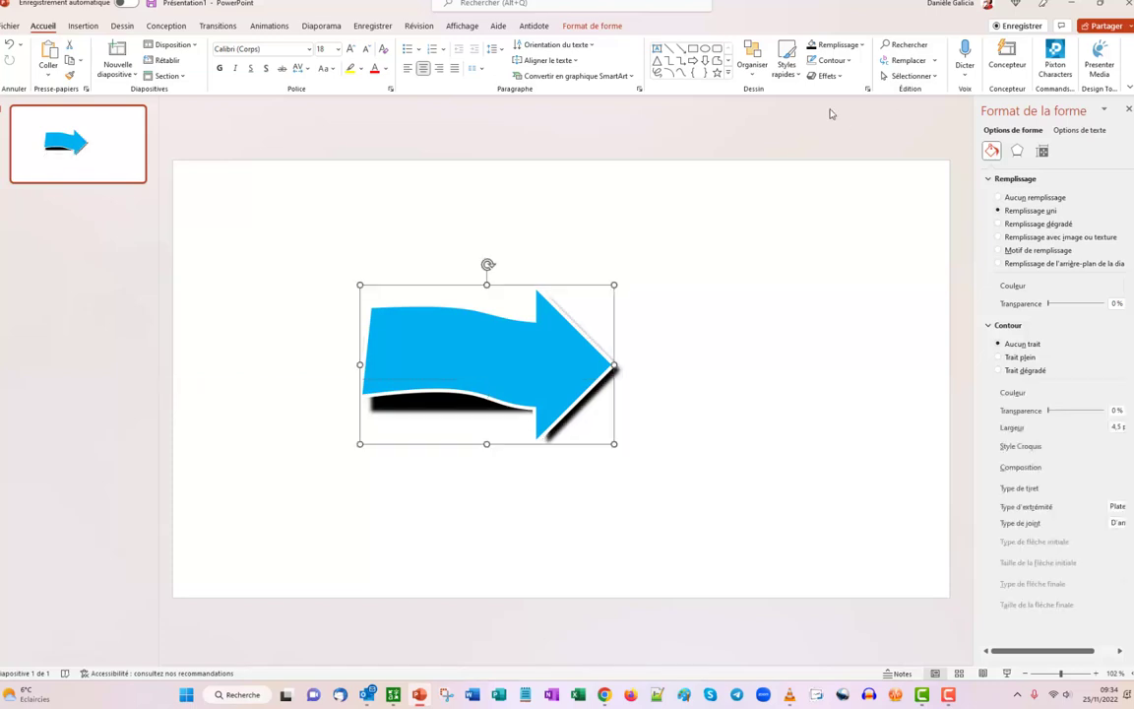
# - Hide the blue arrow in the Selection pane and select the black arrow
pyautogui.click(911, 75)
pyautogui.click(926, 125)
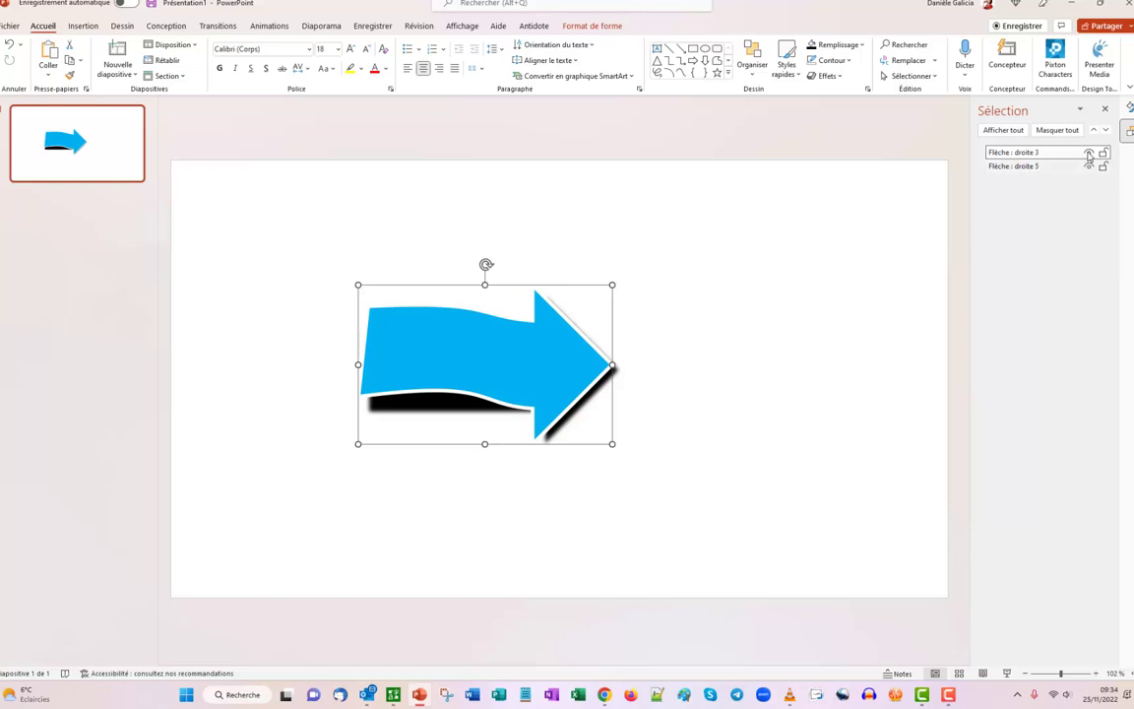
pyautogui.click(1089, 153)
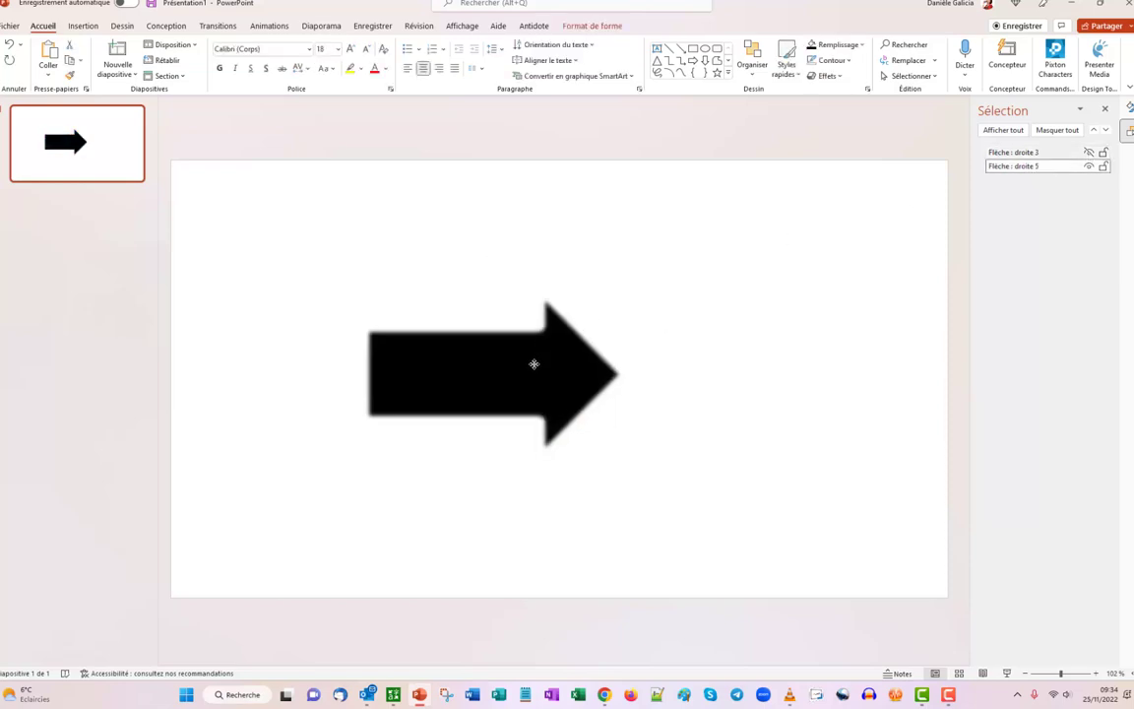
pyautogui.click(534, 364)
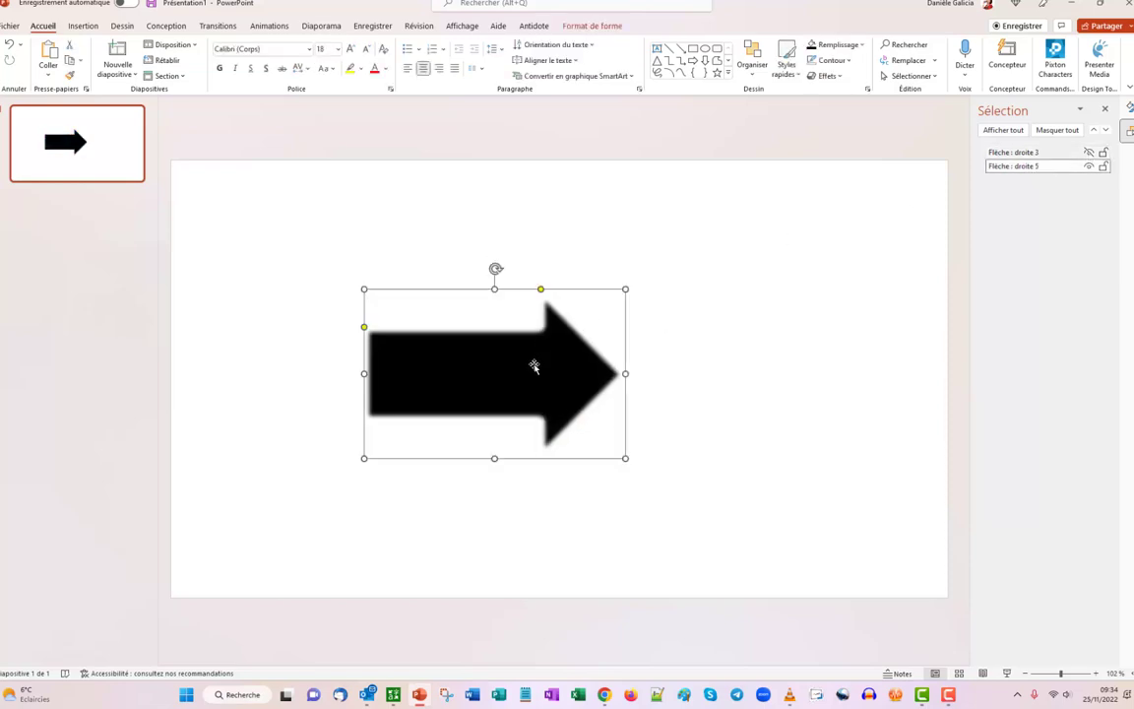
# - Edit the black arrow's points, nudging its bottom-left corner and shifting the arrowhead's lower tip right
pyautogui.rightClick(435, 382)
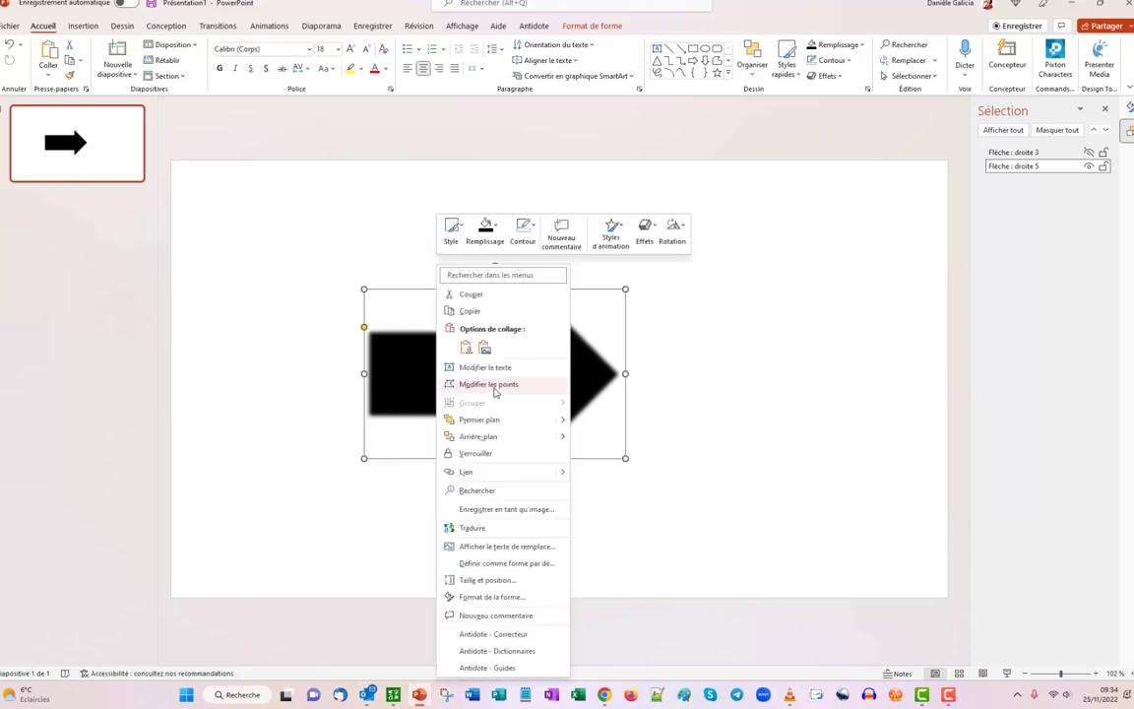
pyautogui.click(494, 387)
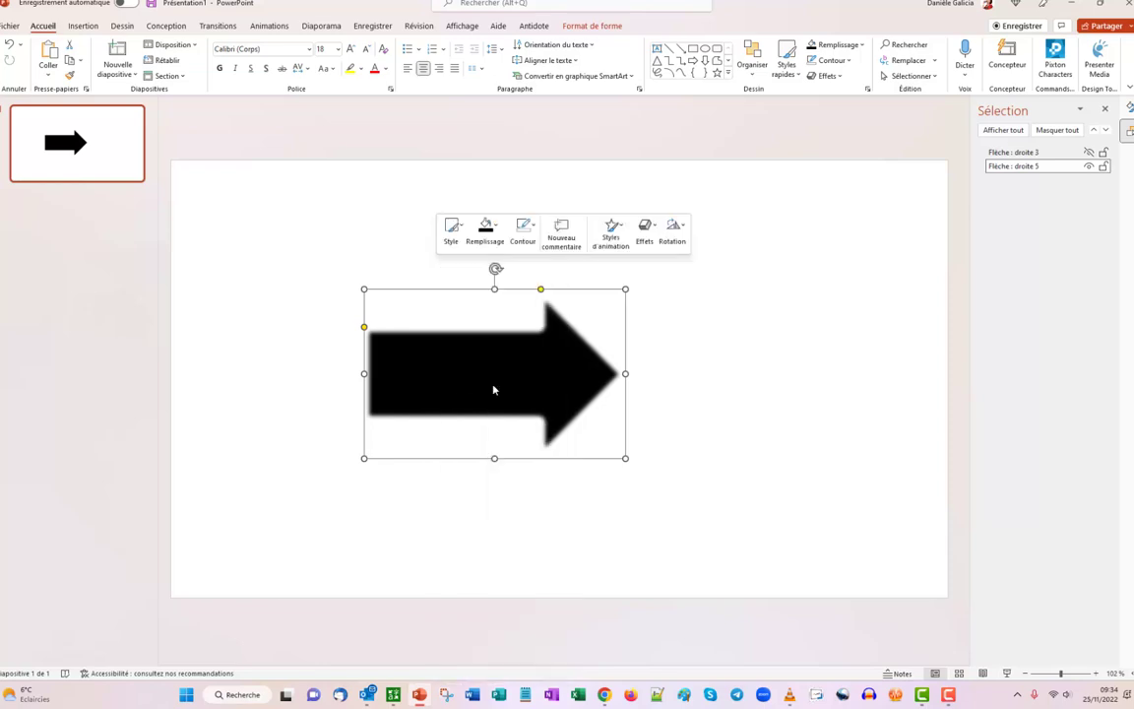
pyautogui.click(365, 422)
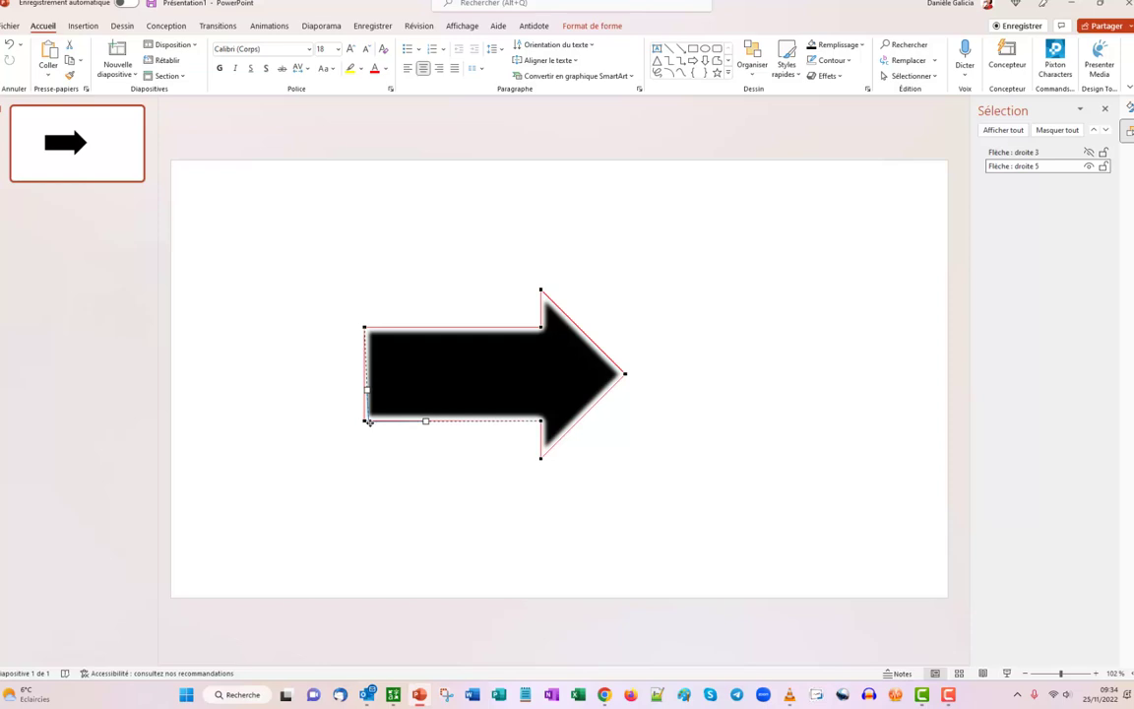
pyautogui.moveTo(370, 423); pyautogui.dragTo(371, 422)
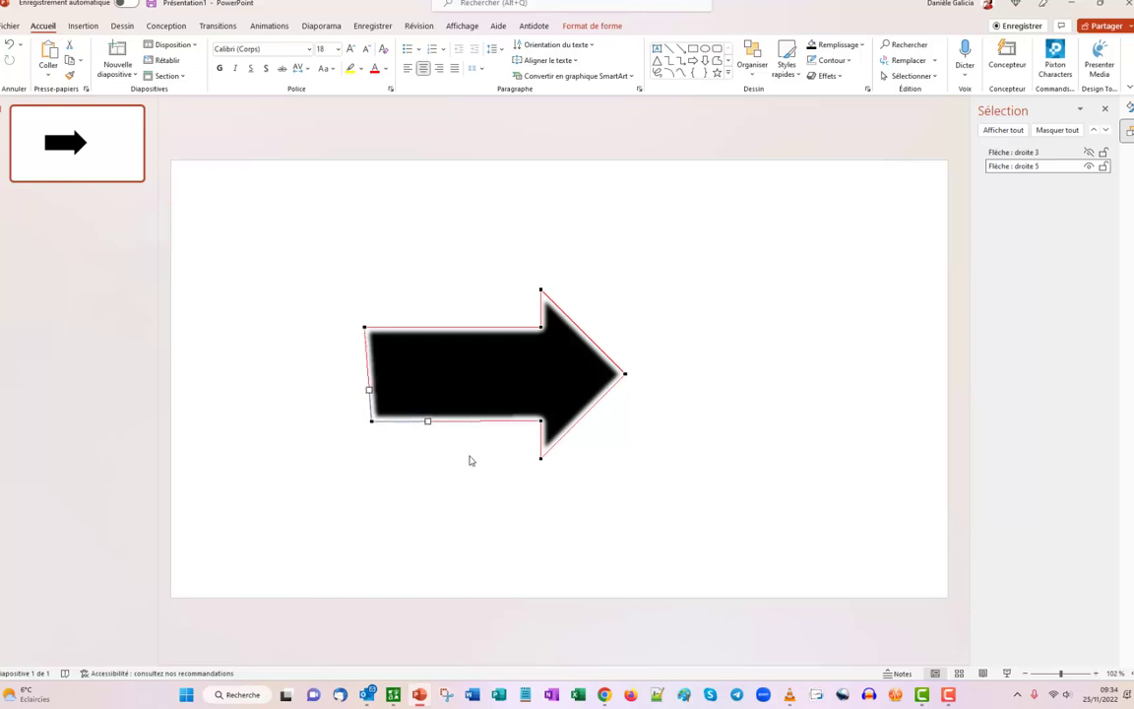
pyautogui.click(540, 459)
pyautogui.moveTo(542, 459); pyautogui.dragTo(549, 450)
pyautogui.click(621, 373)
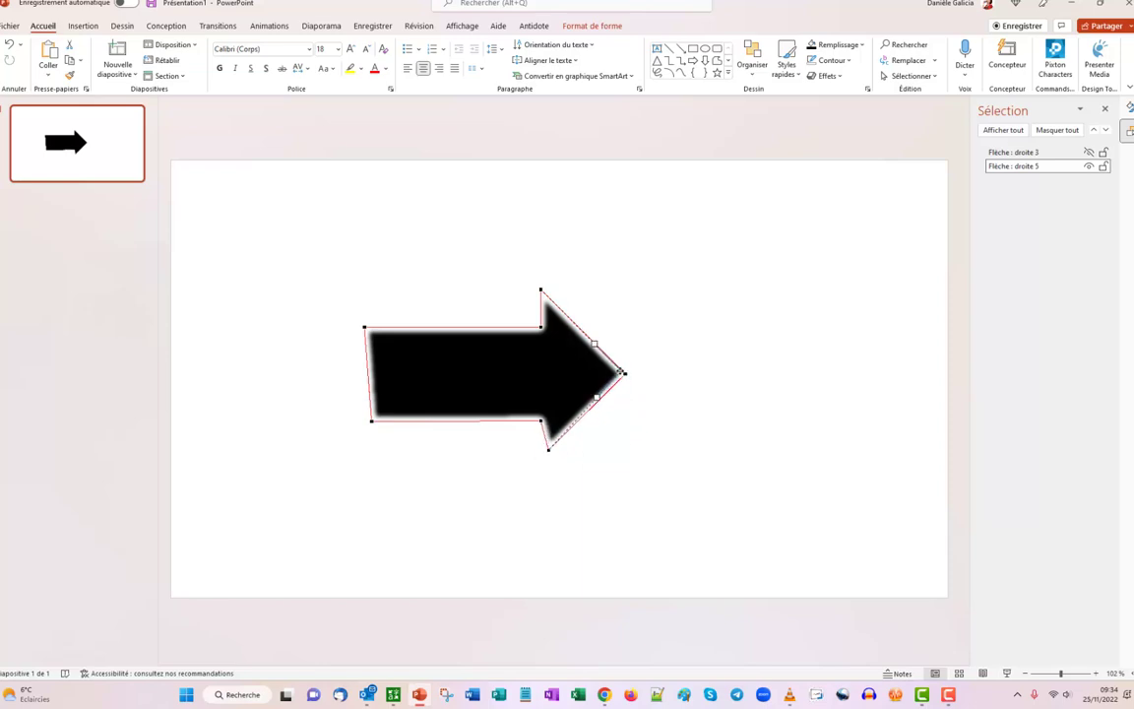
pyautogui.click(706, 444)
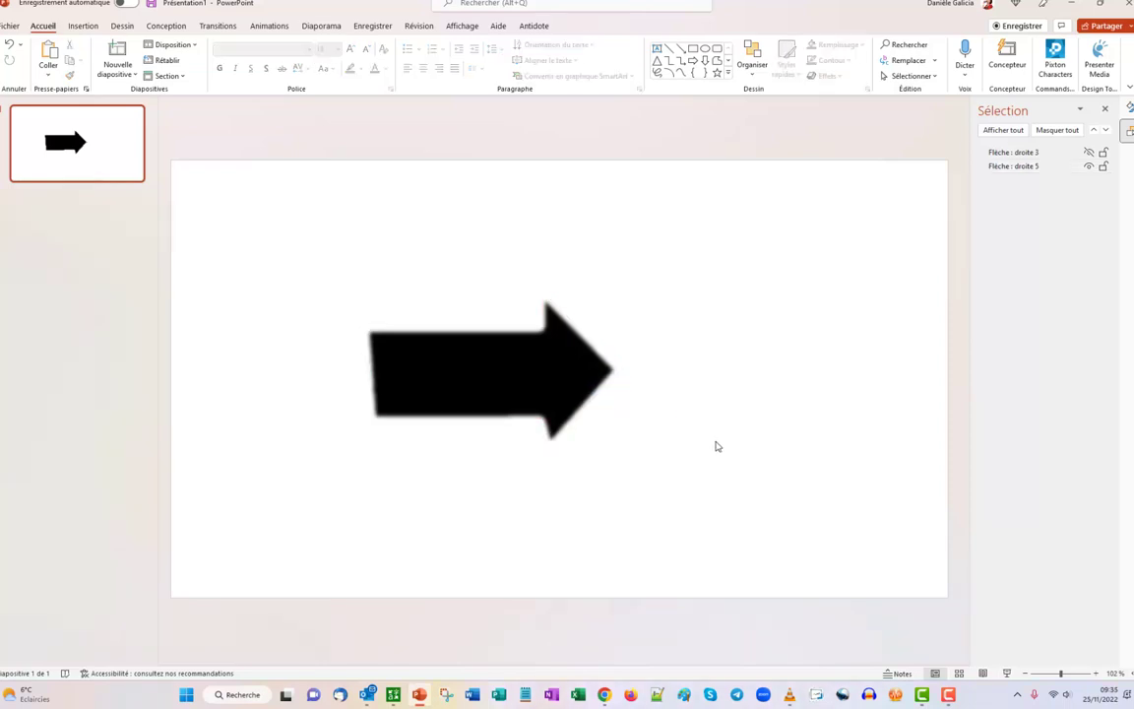
# - Hide the blue arrow and edit the black shadow's points at its bottom-left corner
pyautogui.click(1090, 152)
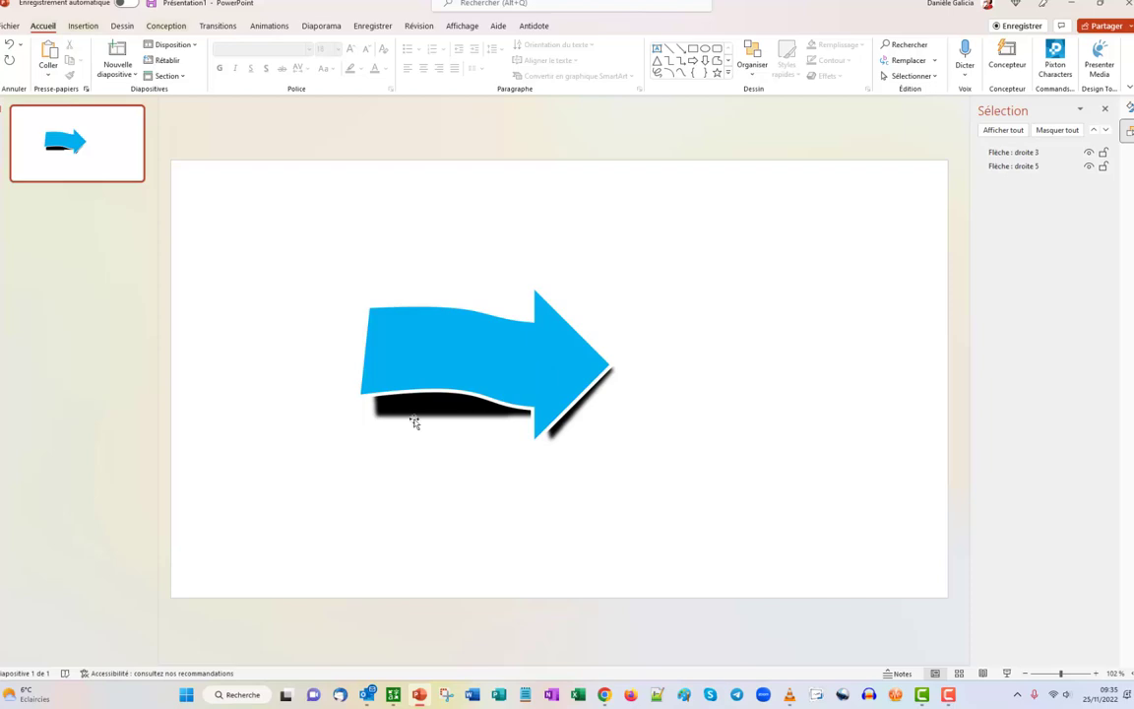
pyautogui.moveTo(413, 417); pyautogui.dragTo(401, 413)
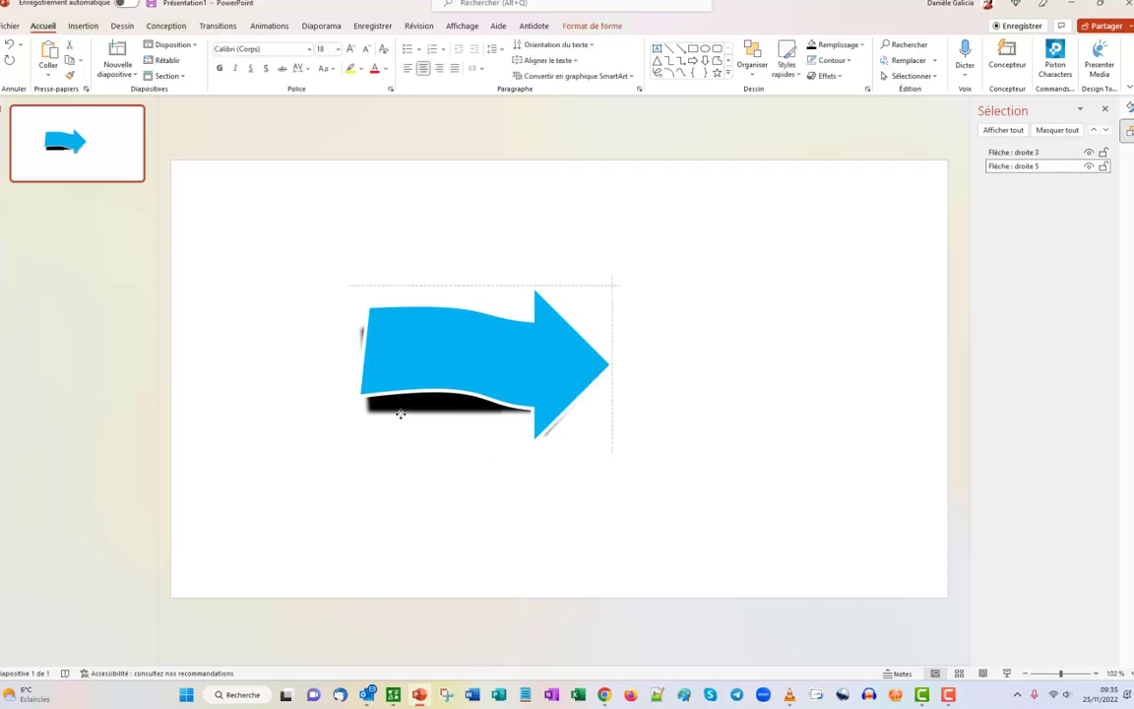
pyautogui.rightClick(469, 386)
pyautogui.click(514, 178)
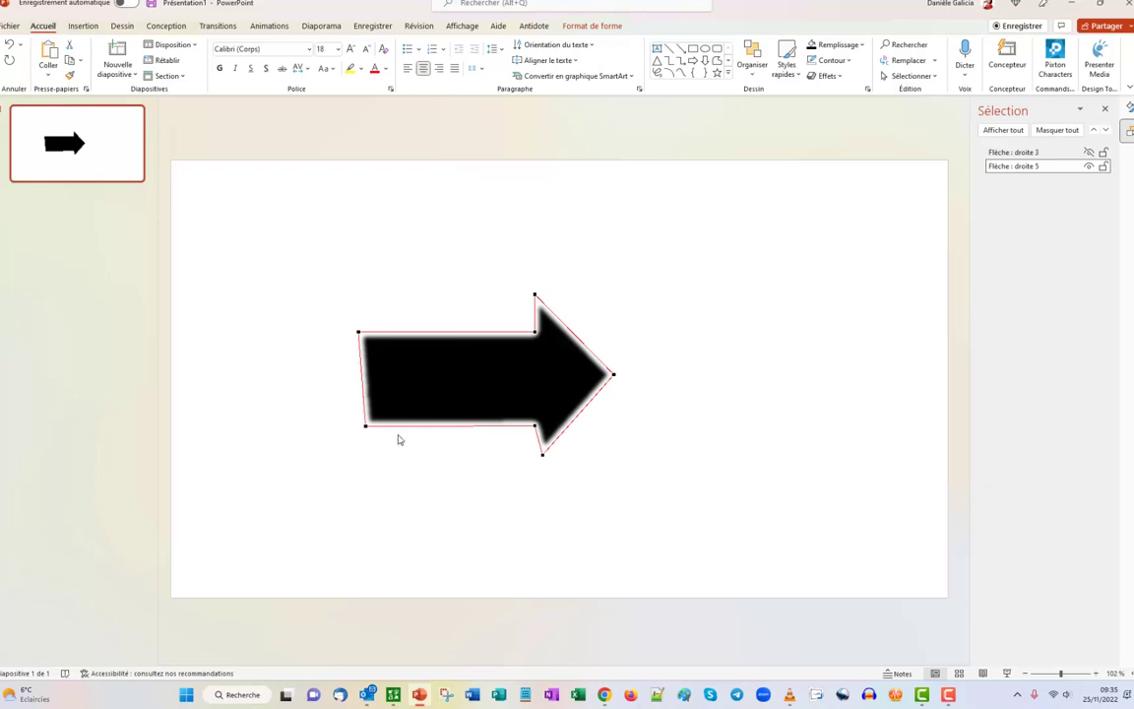
pyautogui.click(363, 425)
# - Bend the black shadow's bottom edge into a curve, then show the blue arrow again
pyautogui.moveTo(422, 426); pyautogui.dragTo(492, 403)
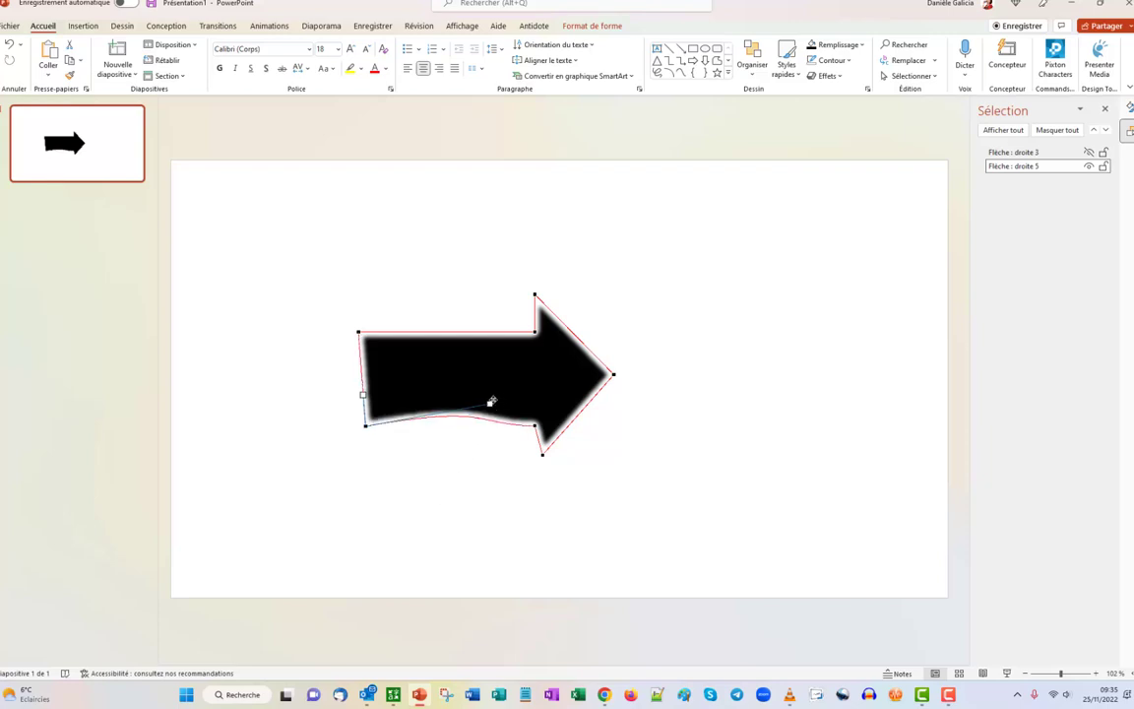
pyautogui.click(676, 527)
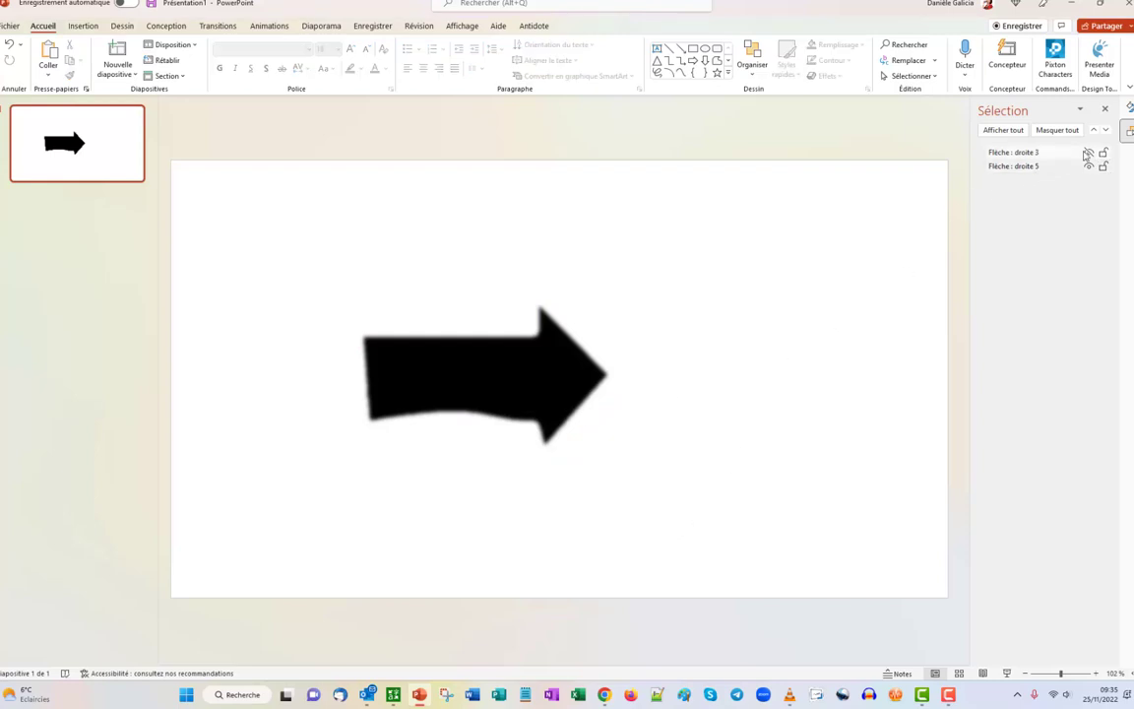
pyautogui.click(1088, 154)
# - Reshape the black shadow's lower curved edge by dragging its bottom-left point
pyautogui.click(479, 348)
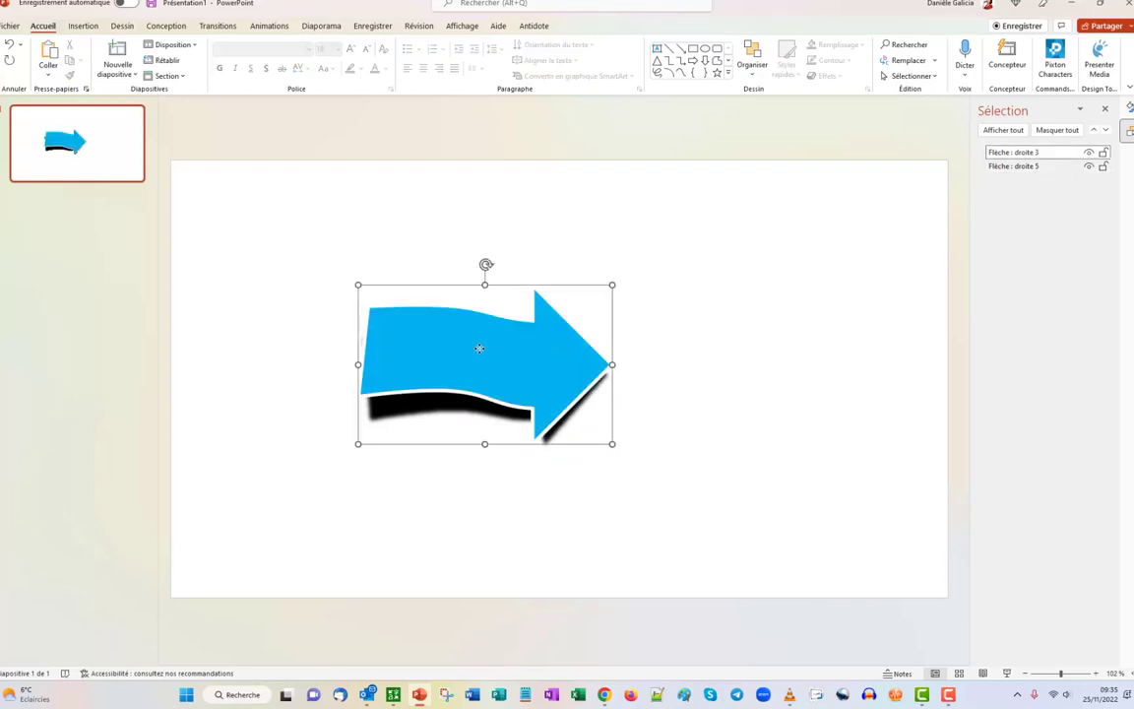
pyautogui.moveTo(479, 348); pyautogui.dragTo(480, 348)
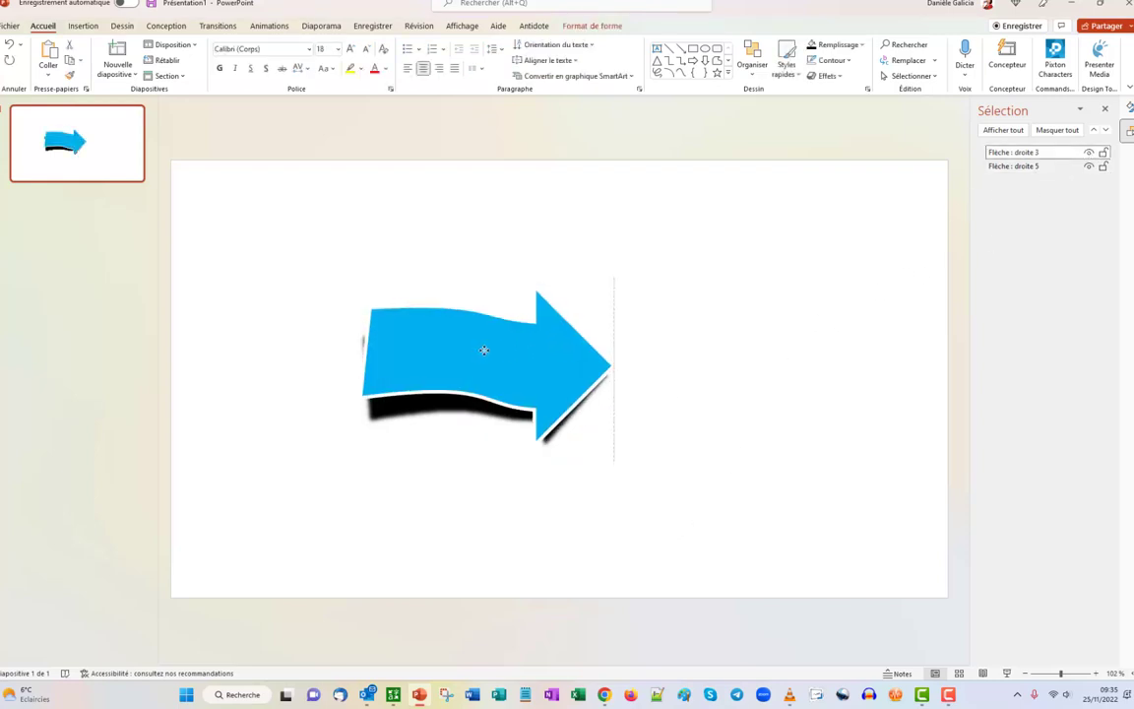
pyautogui.click(382, 417)
pyautogui.rightClick(408, 420)
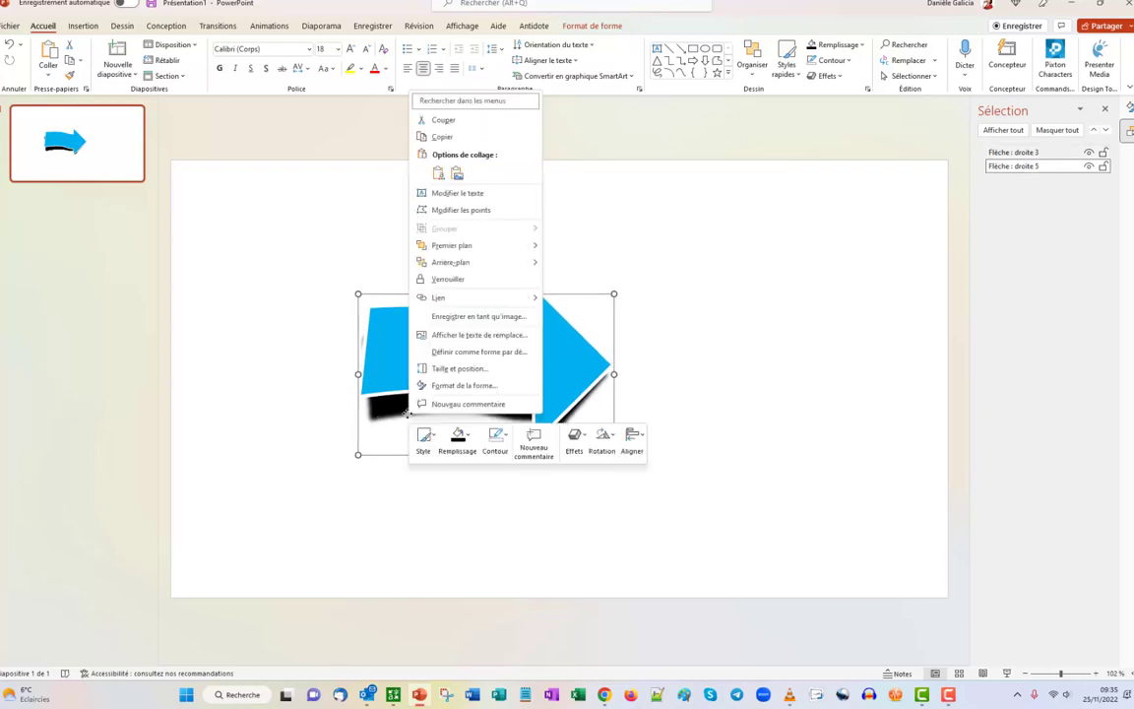
pyautogui.click(473, 211)
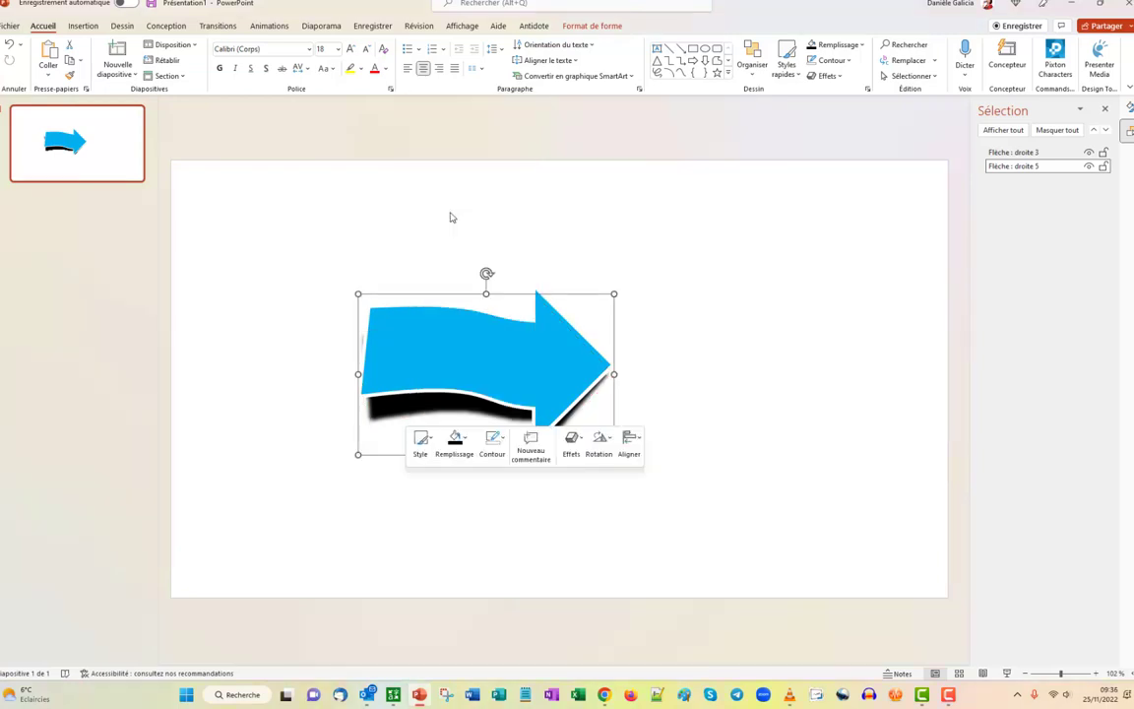
pyautogui.click(365, 427)
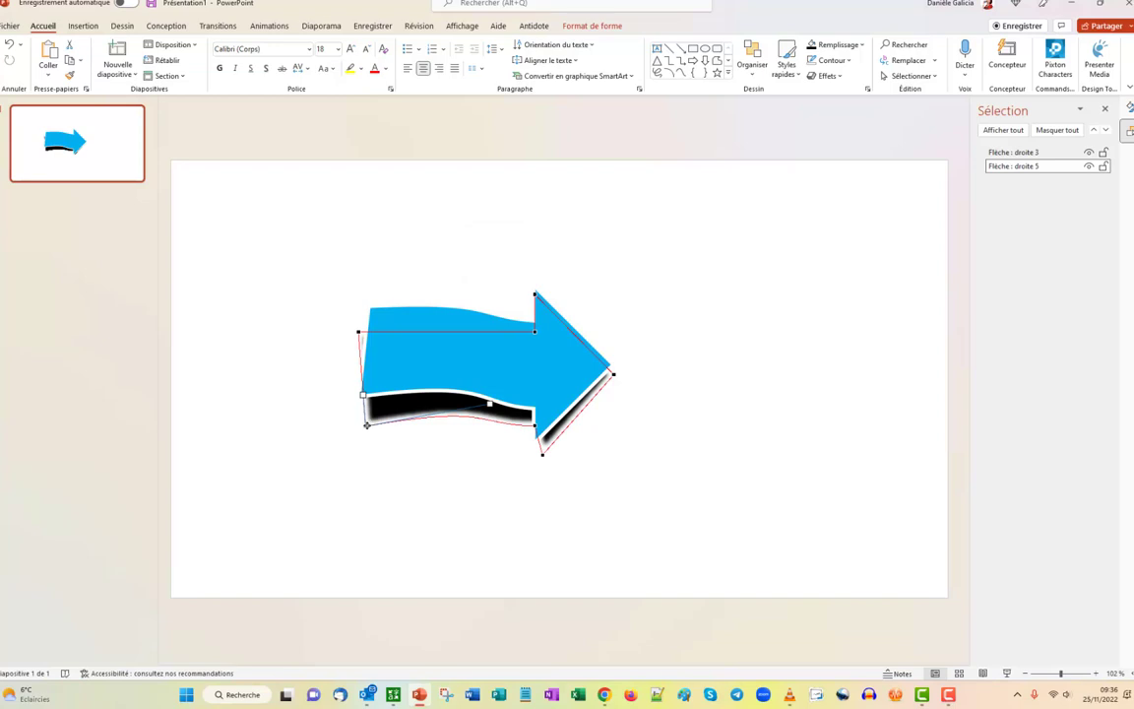
pyautogui.moveTo(362, 394); pyautogui.dragTo(356, 411)
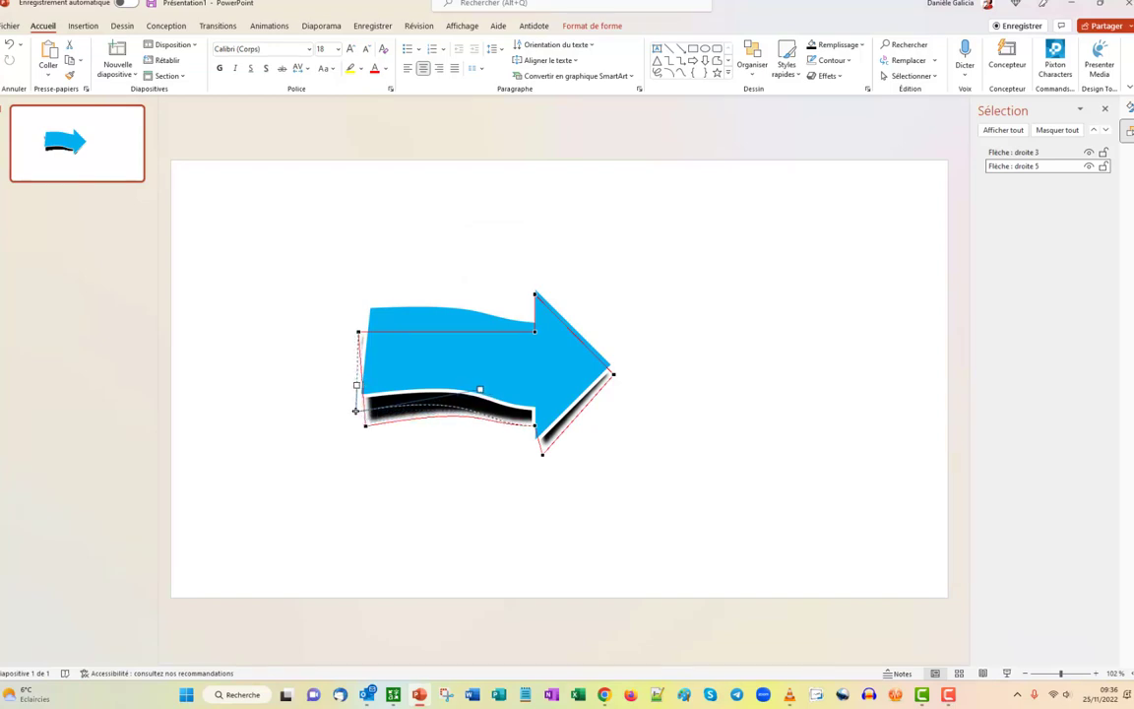
pyautogui.moveTo(355, 411); pyautogui.dragTo(356, 410)
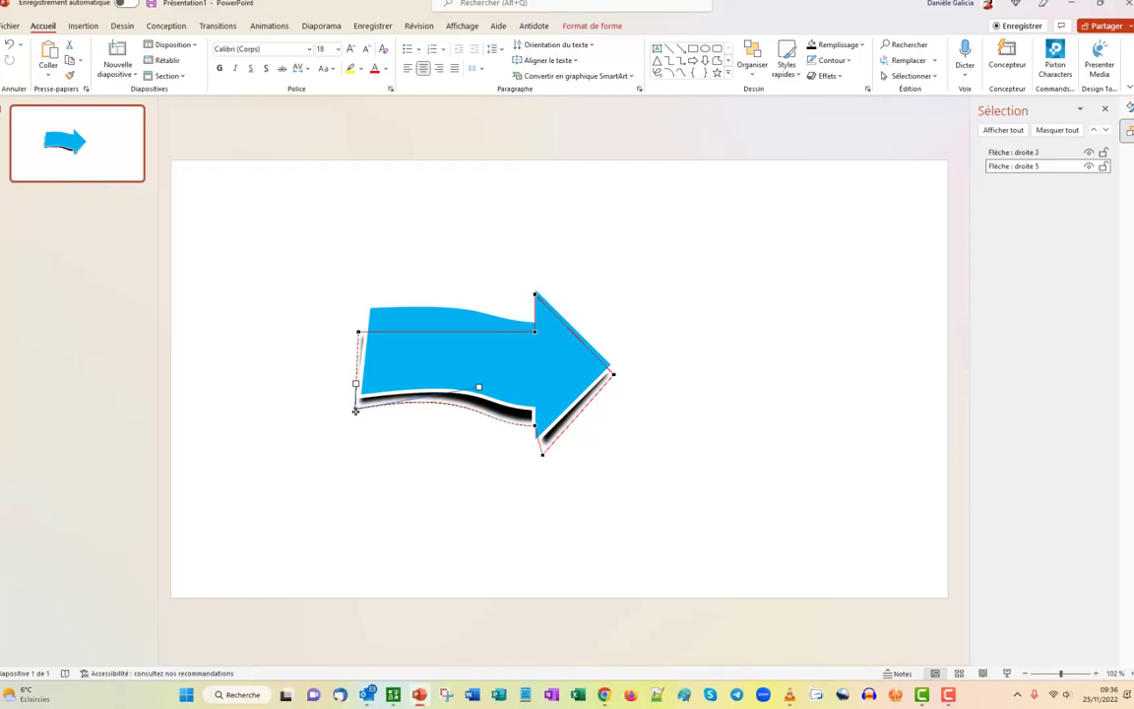
pyautogui.moveTo(356, 409); pyautogui.dragTo(356, 412)
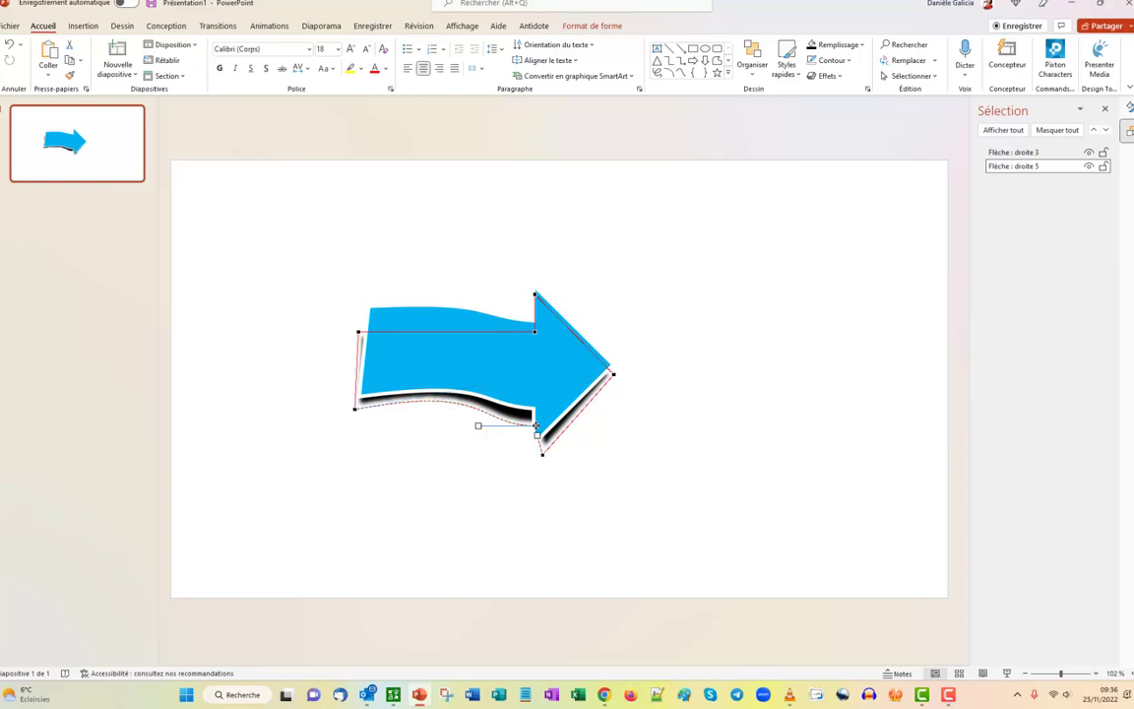
pyautogui.click(536, 424)
pyautogui.click(480, 486)
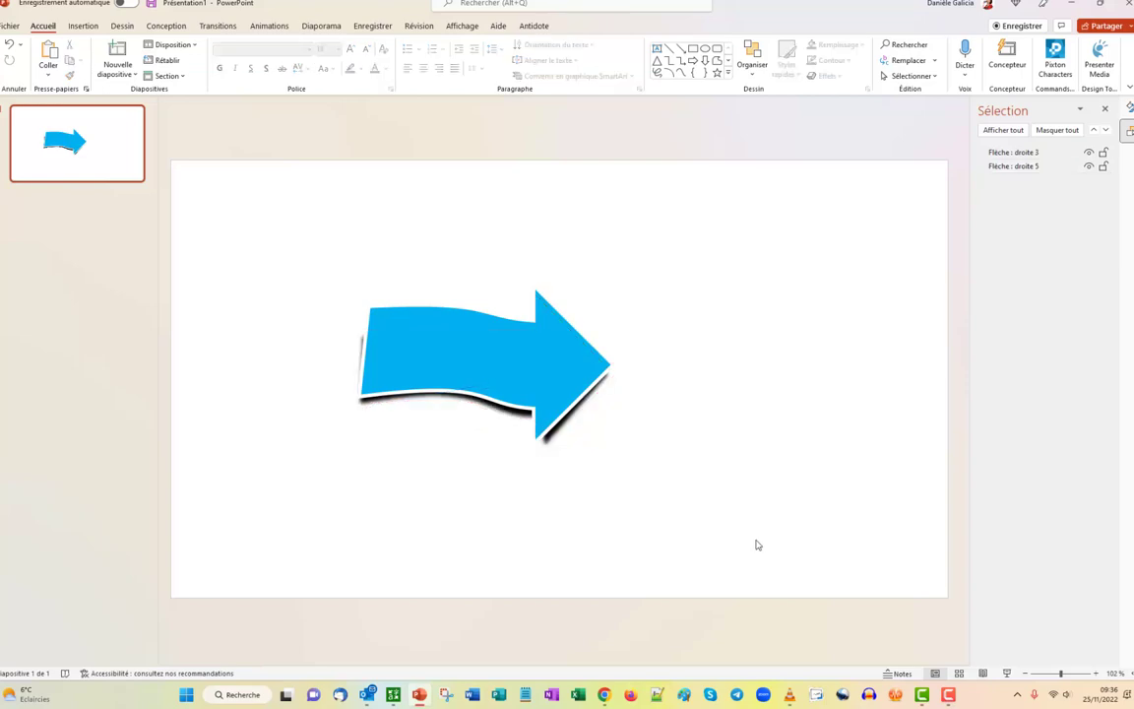
# - Pull the black shadow's lower edge curve further to the right
pyautogui.click(426, 402)
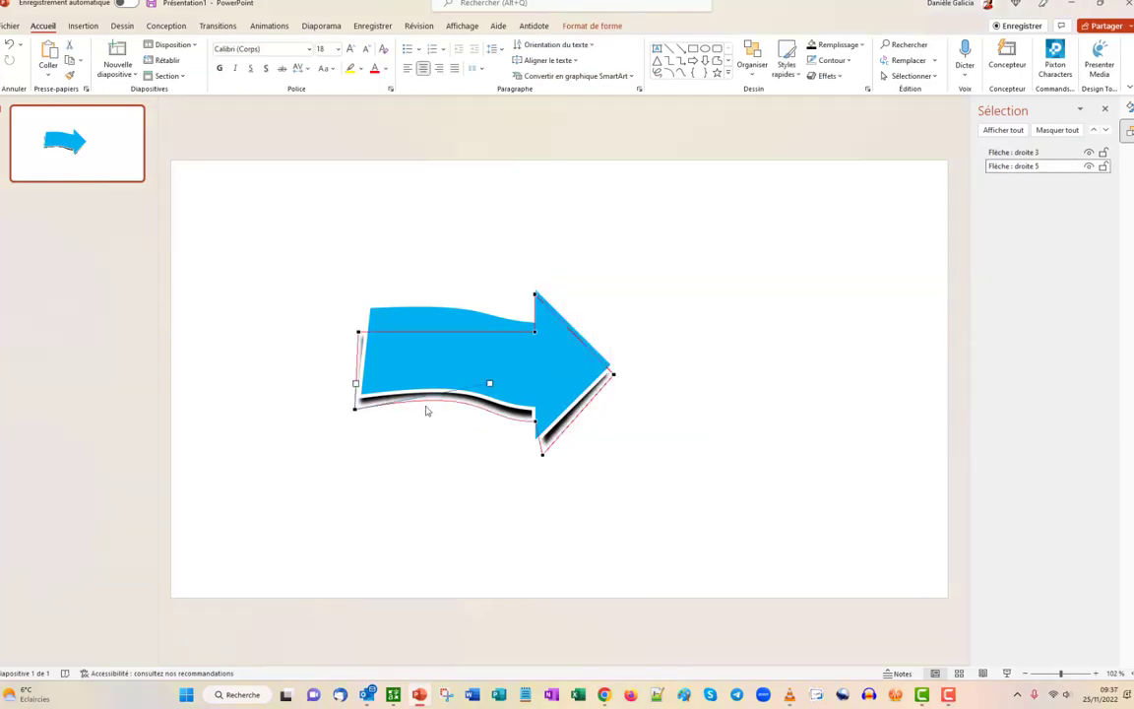
pyautogui.click(482, 384)
pyautogui.moveTo(467, 384); pyautogui.dragTo(466, 384)
pyautogui.click(419, 471)
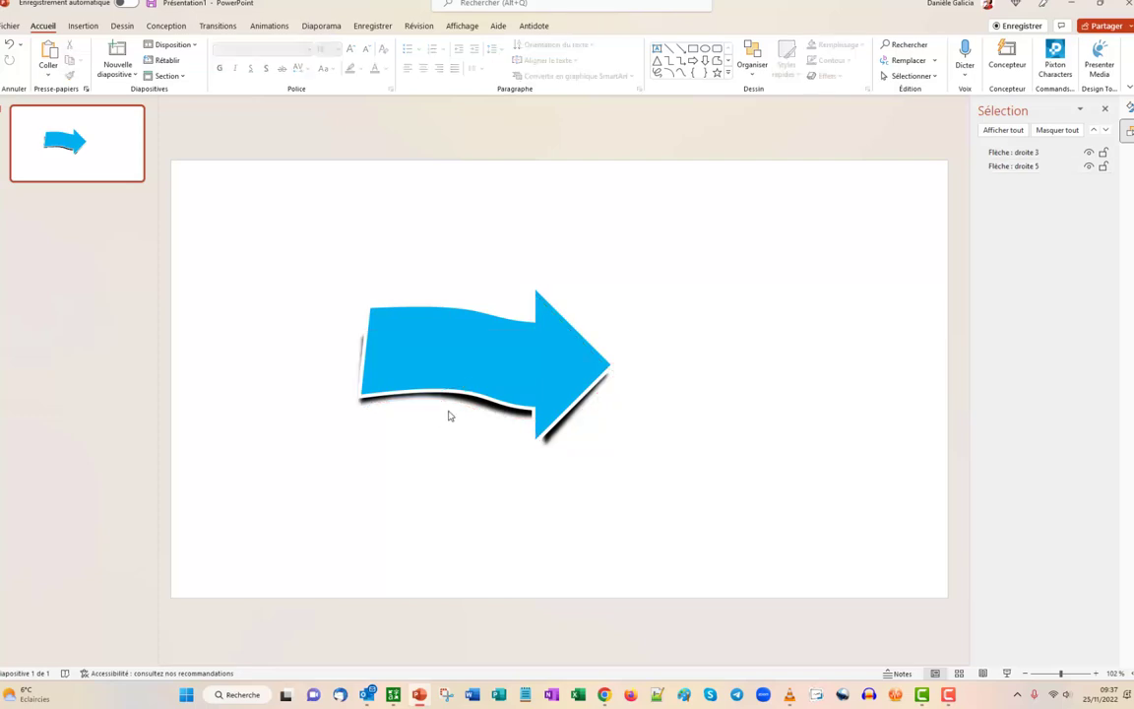
pyautogui.click(454, 399)
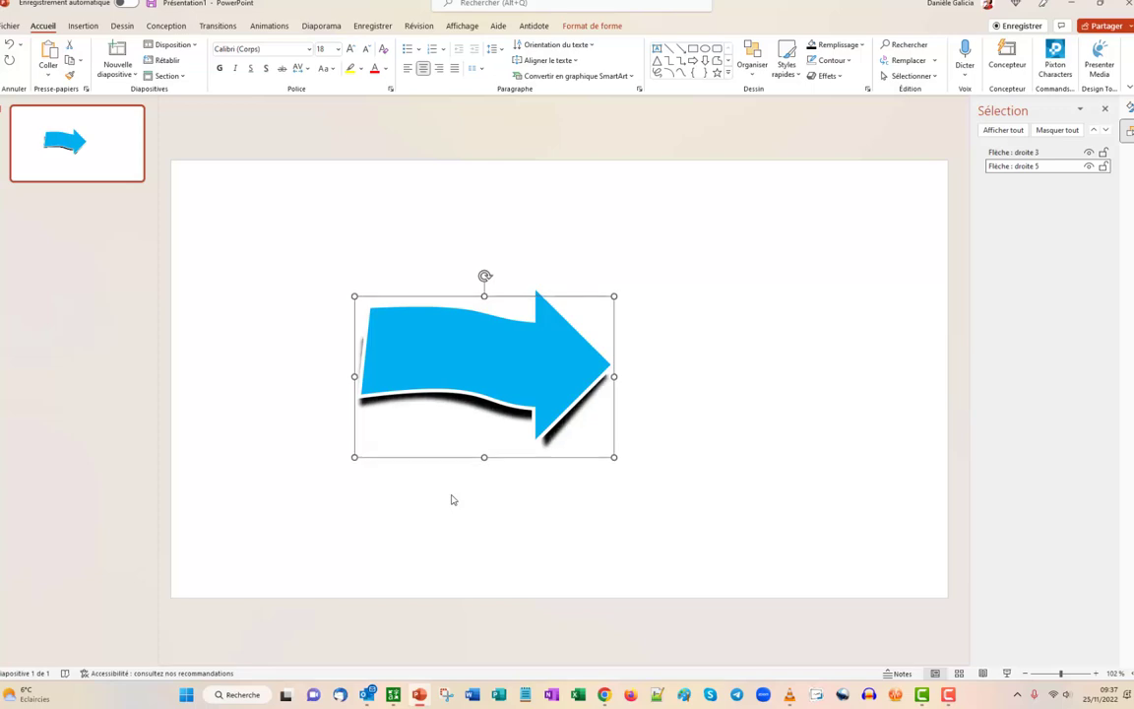
pyautogui.rightClick(591, 441)
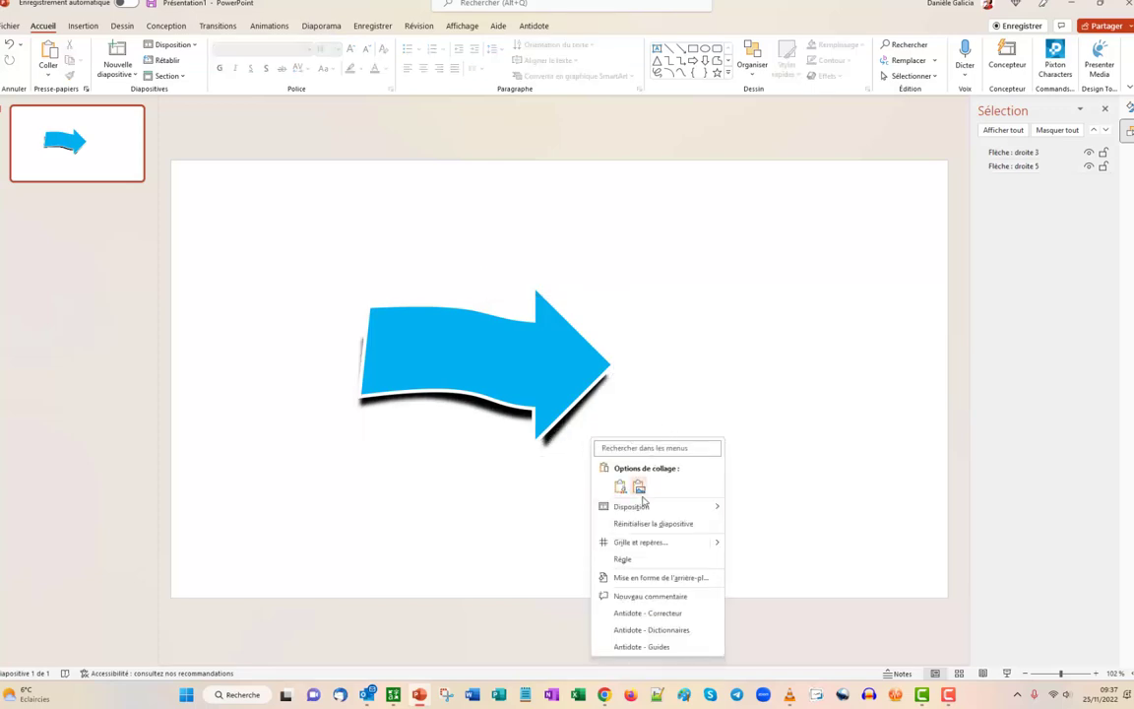
pyautogui.click(459, 411)
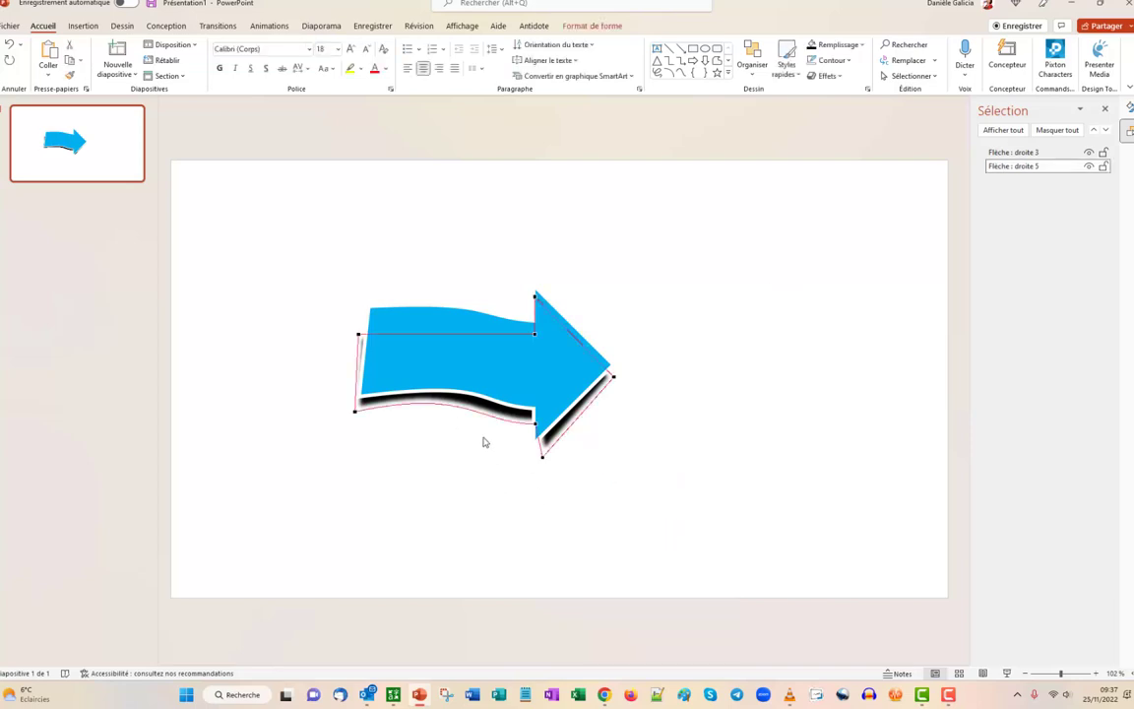
pyautogui.click(355, 411)
pyautogui.moveTo(469, 388); pyautogui.dragTo(483, 385)
pyautogui.click(457, 490)
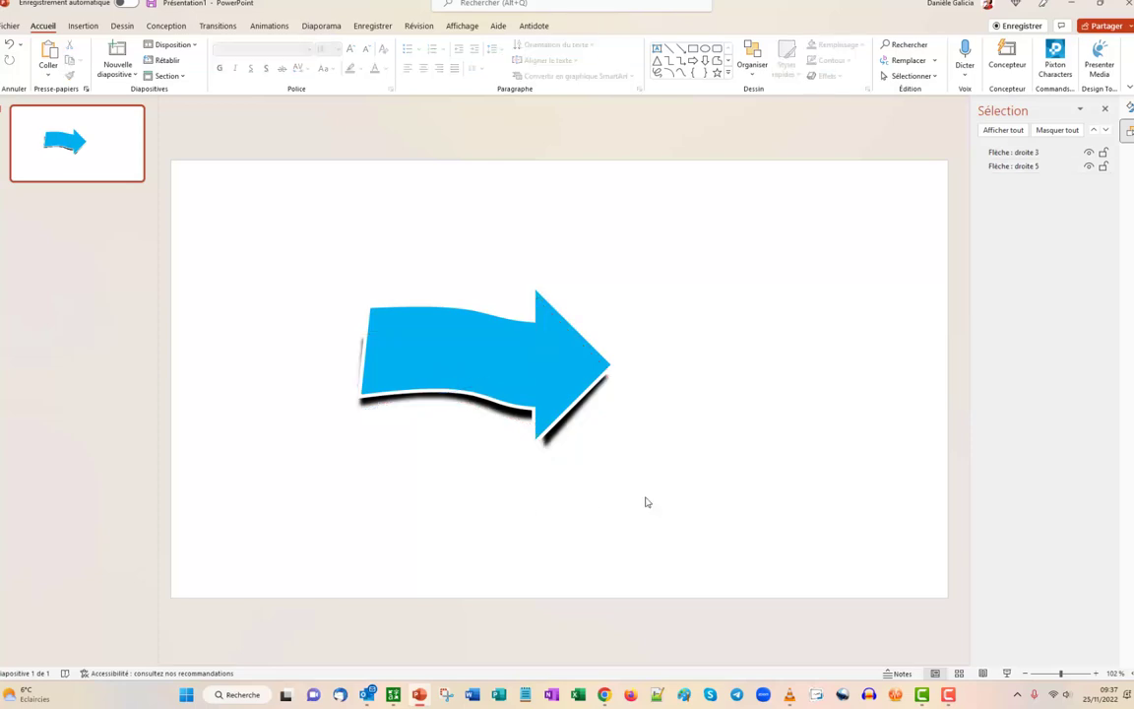
# - Adjust the arrowhead points, nudging the tip up-right and the bottom point slightly up
pyautogui.click(550, 440)
pyautogui.rightClick(583, 444)
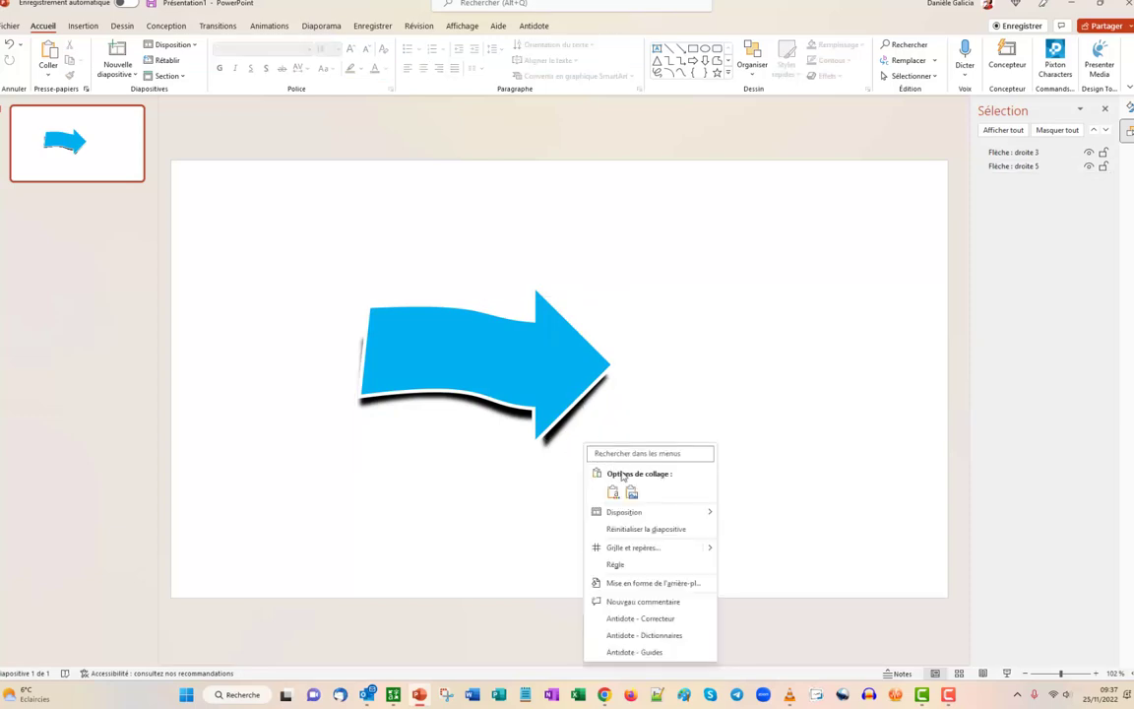
pyautogui.click(810, 519)
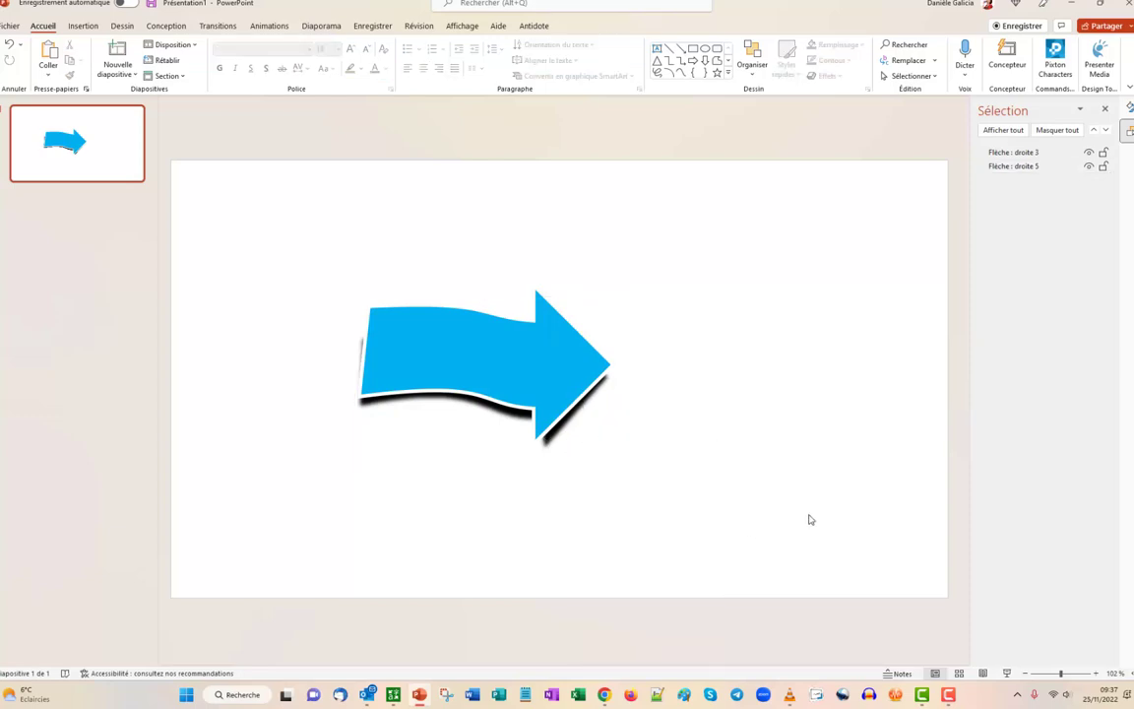
pyautogui.rightClick(551, 445)
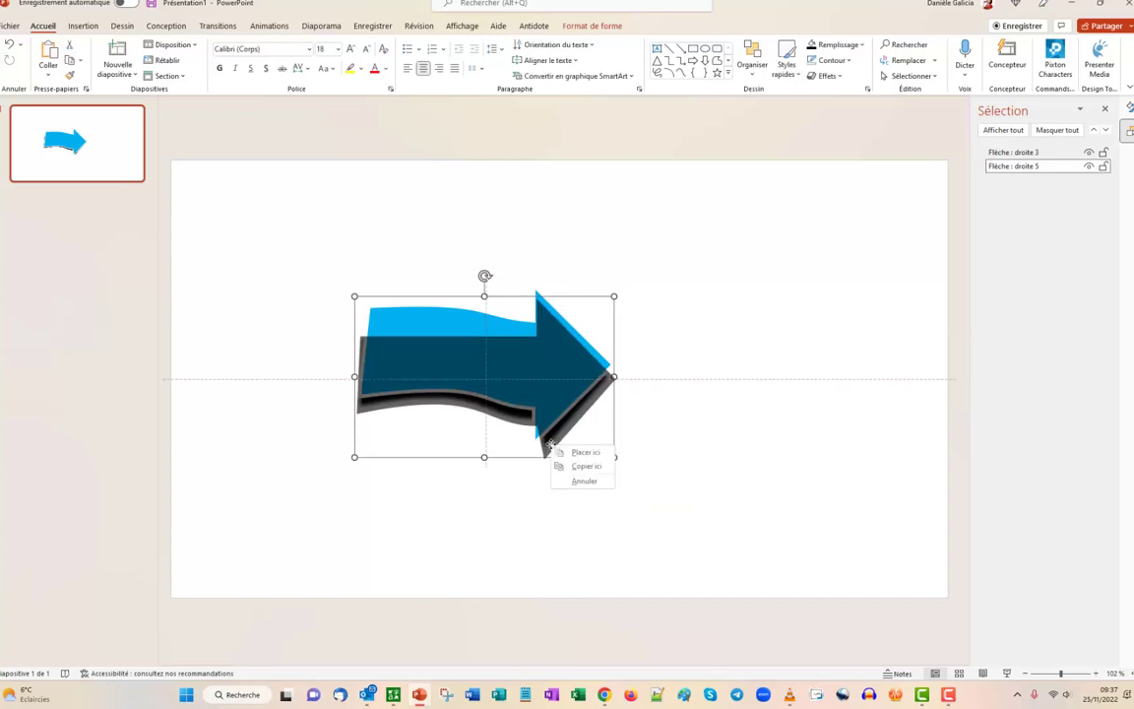
pyautogui.click(471, 508)
pyautogui.click(506, 423)
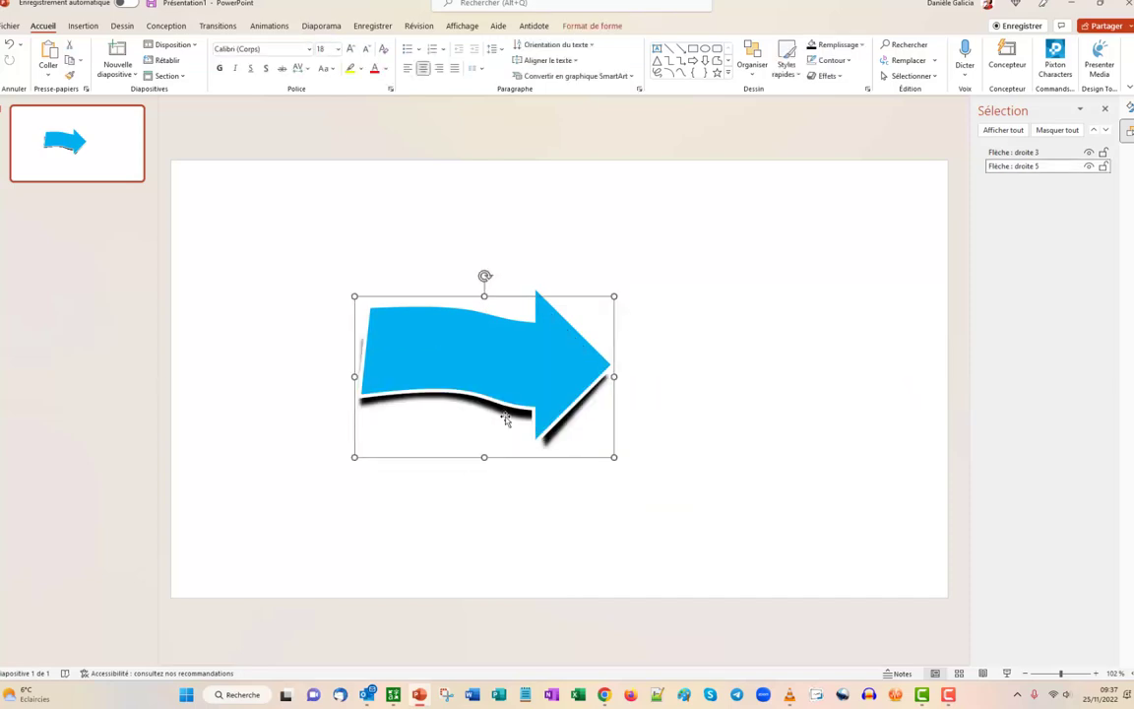
pyautogui.rightClick(505, 419)
pyautogui.press('Escape')
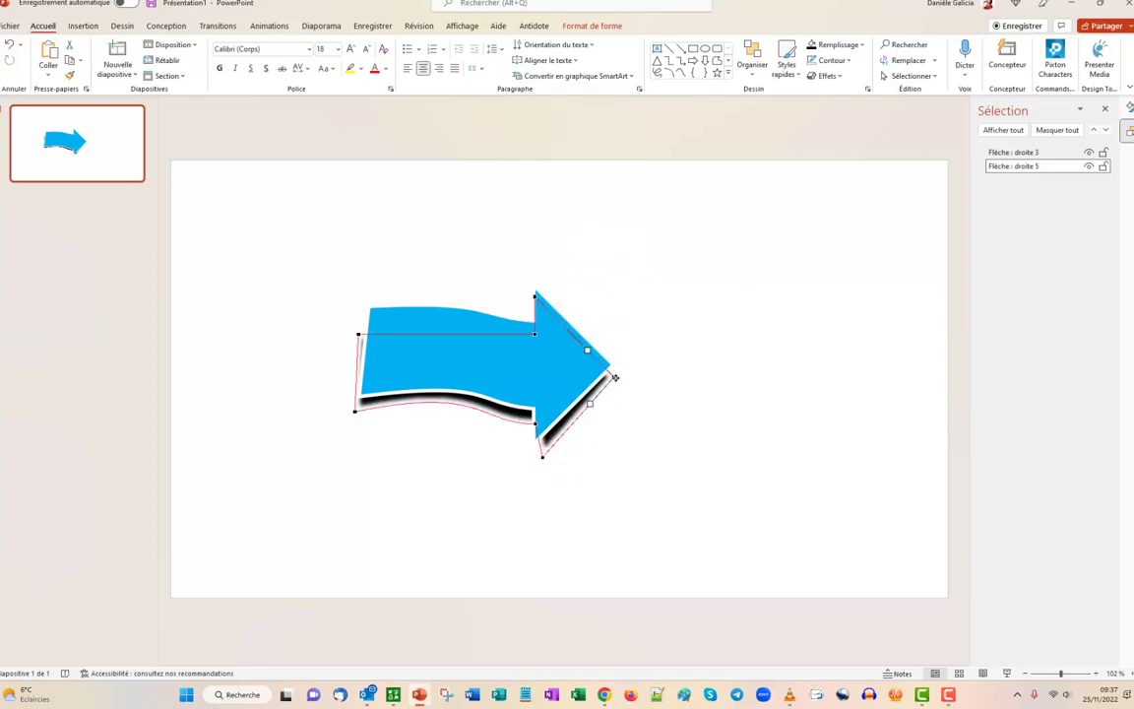
pyautogui.moveTo(615, 377); pyautogui.dragTo(616, 371)
pyautogui.moveTo(541, 459); pyautogui.dragTo(544, 456)
pyautogui.click(773, 524)
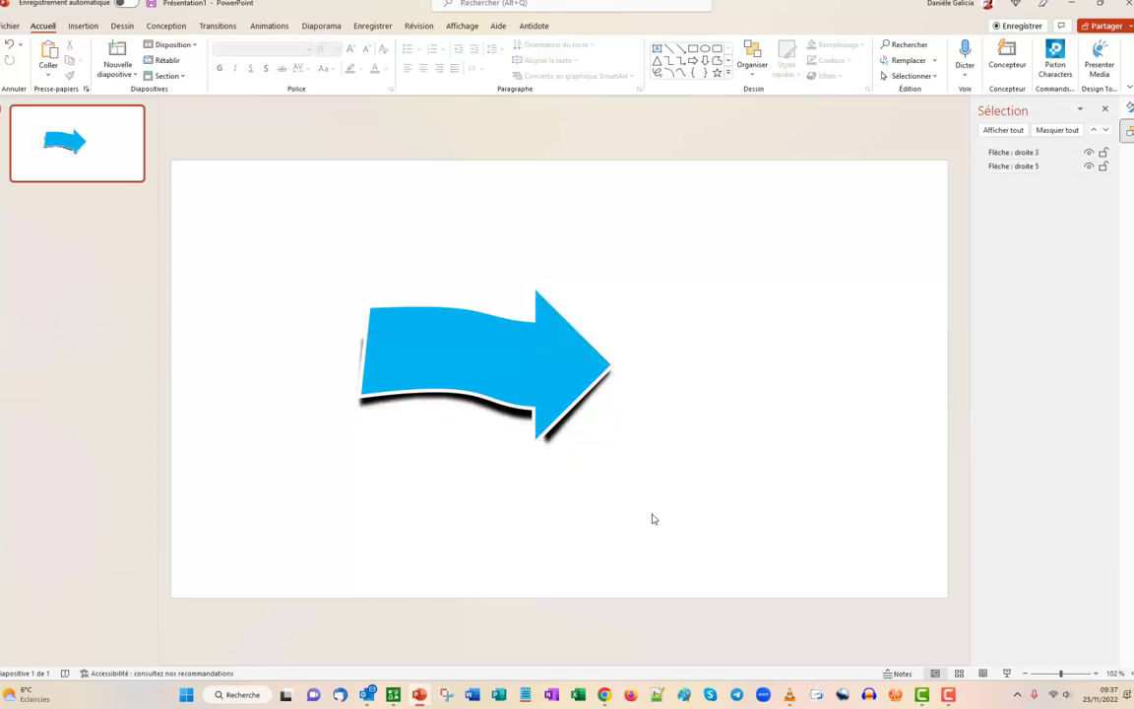
# - Undo the last change, then group the blue arrow and its black shadow
pyautogui.hotkey('ctrl', 'z')
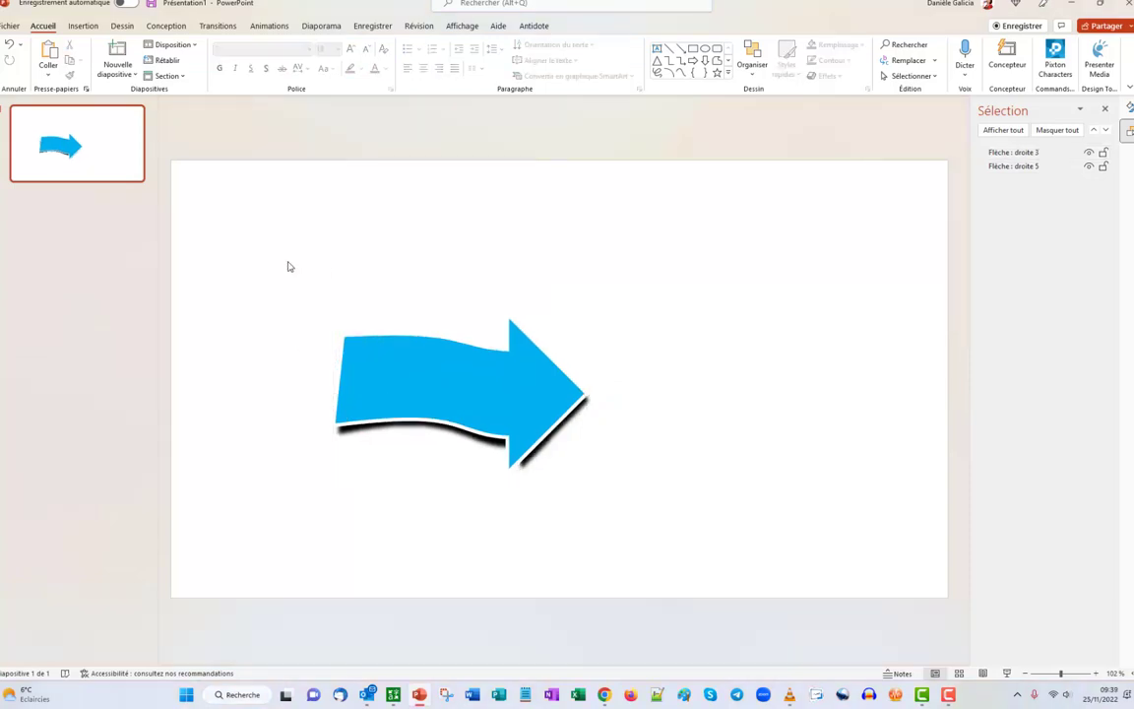
pyautogui.moveTo(288, 266); pyautogui.dragTo(635, 497)
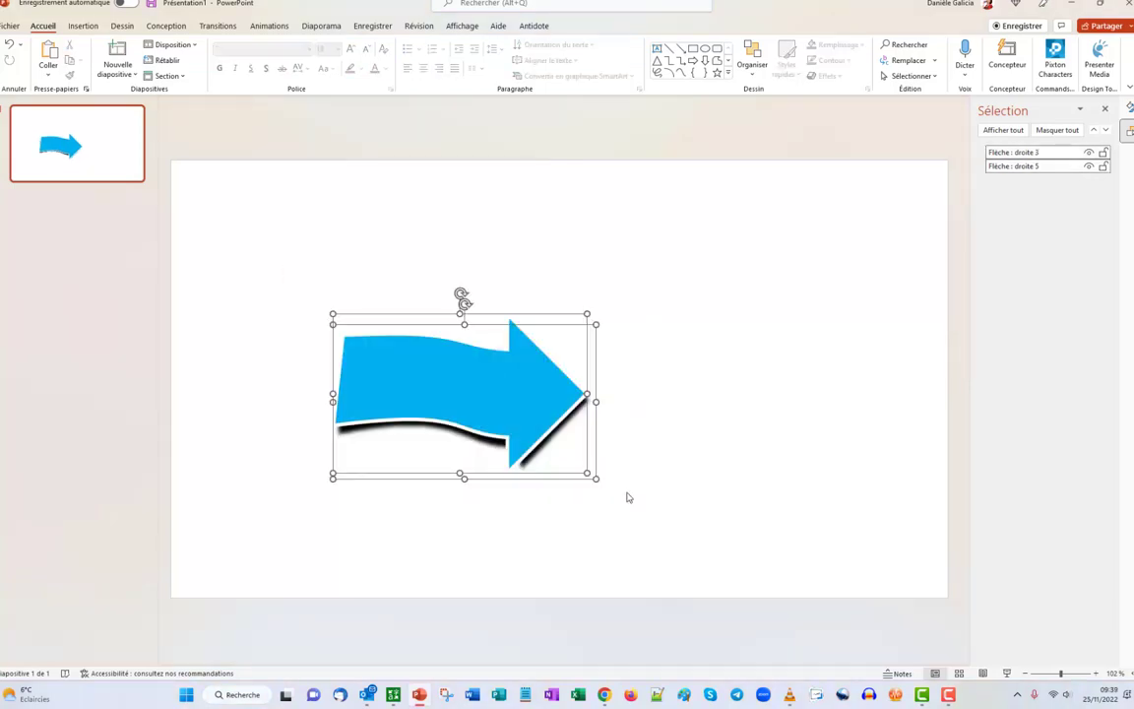
pyautogui.rightClick(483, 379)
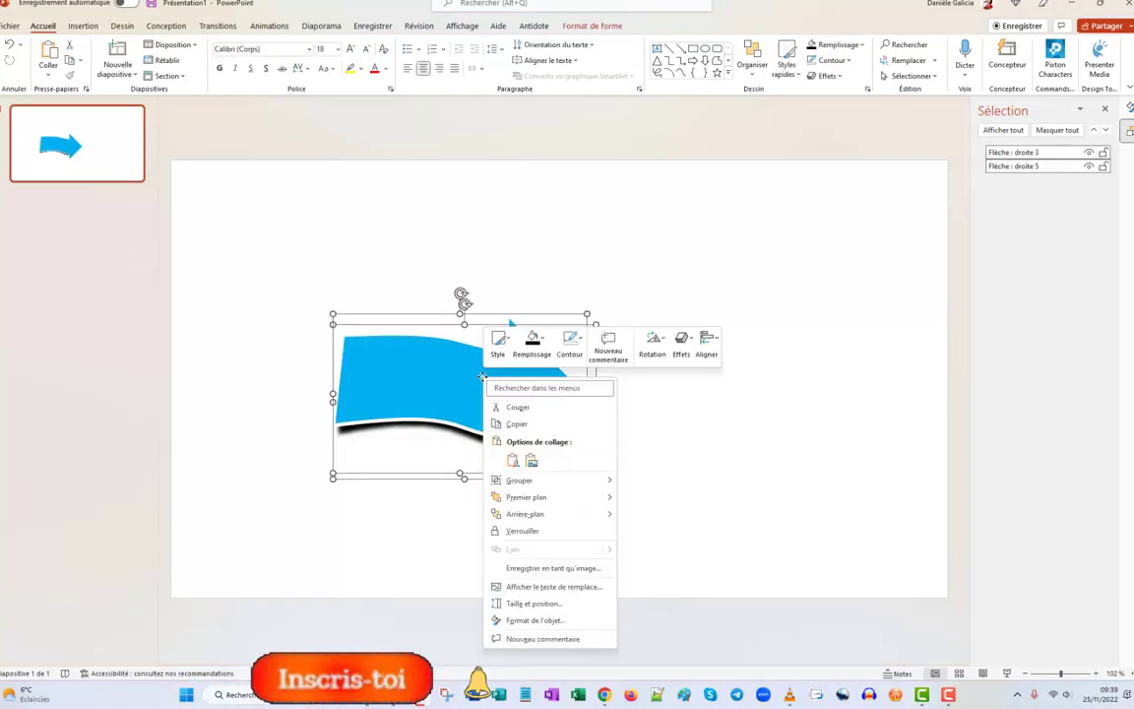
pyautogui.moveTo(596, 480)
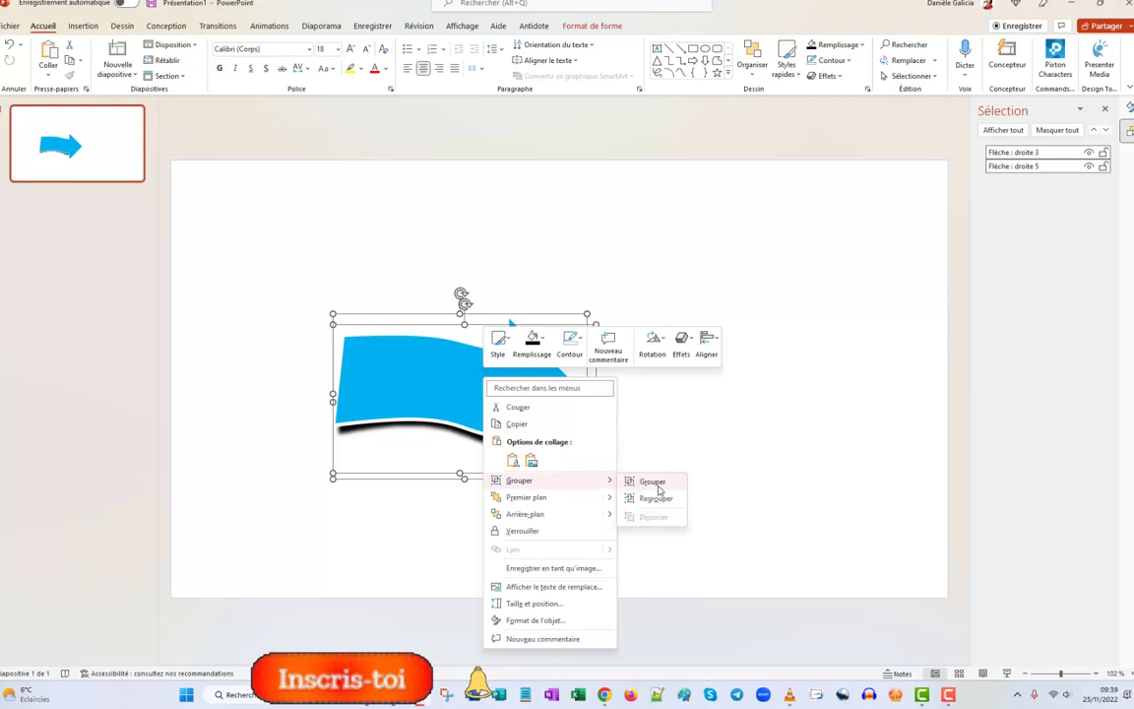
pyautogui.click(656, 483)
# - Copy the grouped arrow and bring up paste options on the empty slide
pyautogui.rightClick(487, 390)
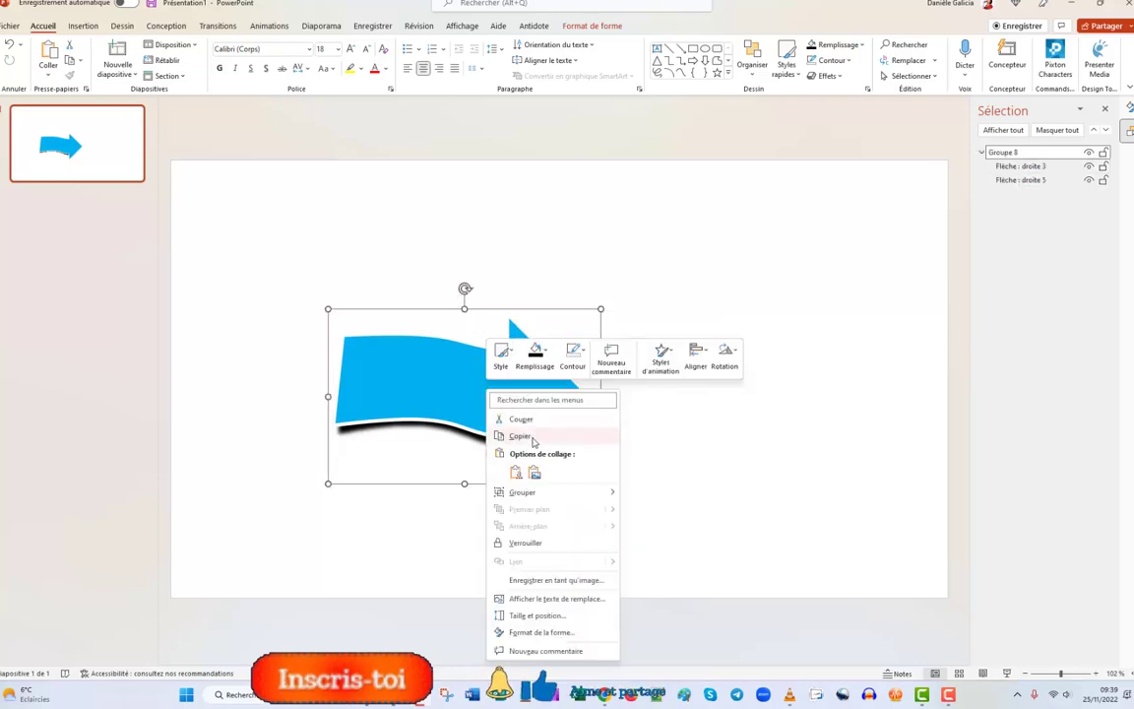
pyautogui.click(521, 436)
pyautogui.rightClick(667, 315)
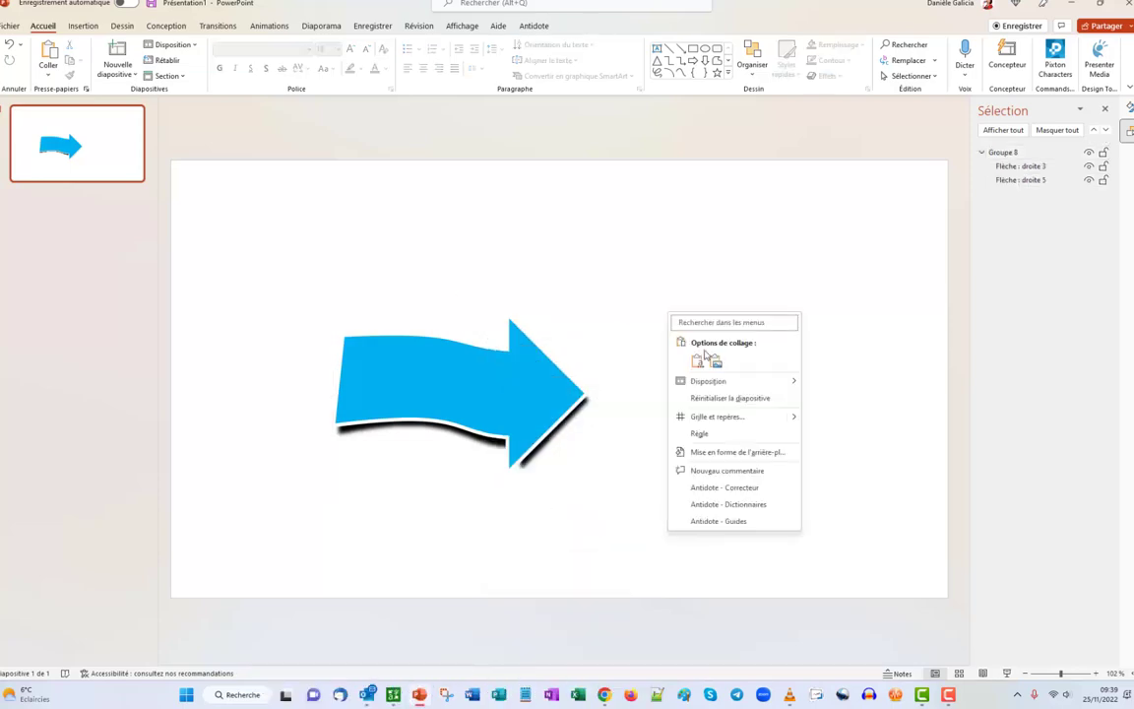
# - Paste the arrow as a picture, move it up-right, then shrink, flatten and lengthen it
pyautogui.click(696, 362)
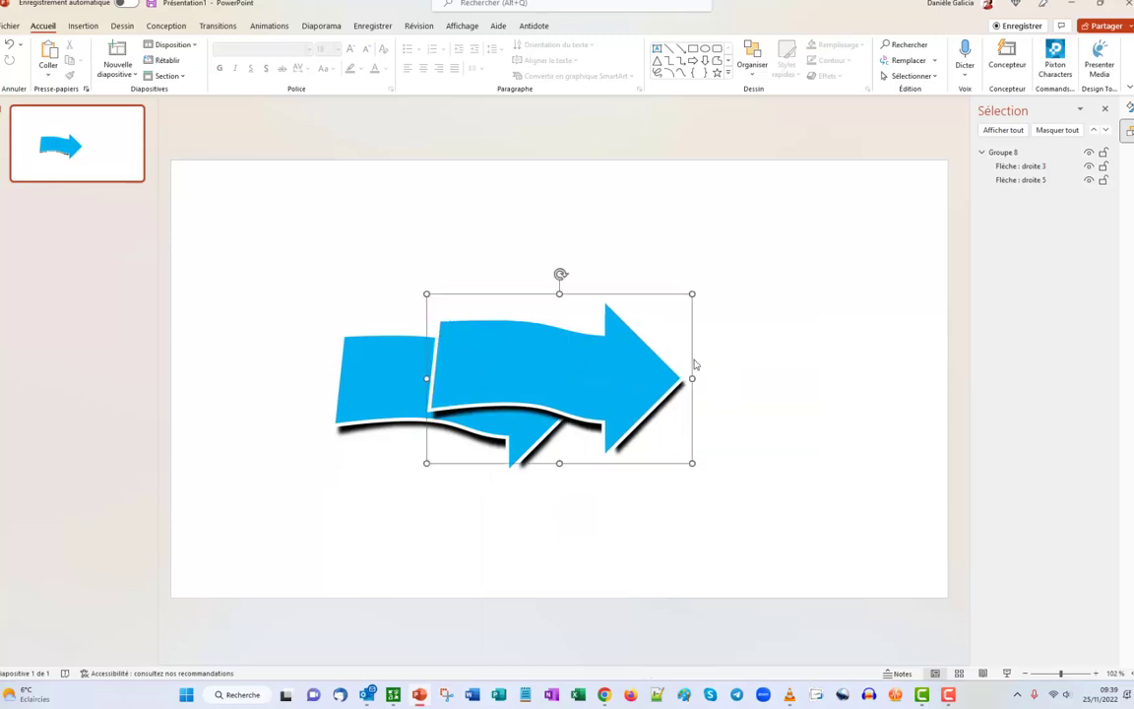
pyautogui.moveTo(633, 372); pyautogui.dragTo(784, 300)
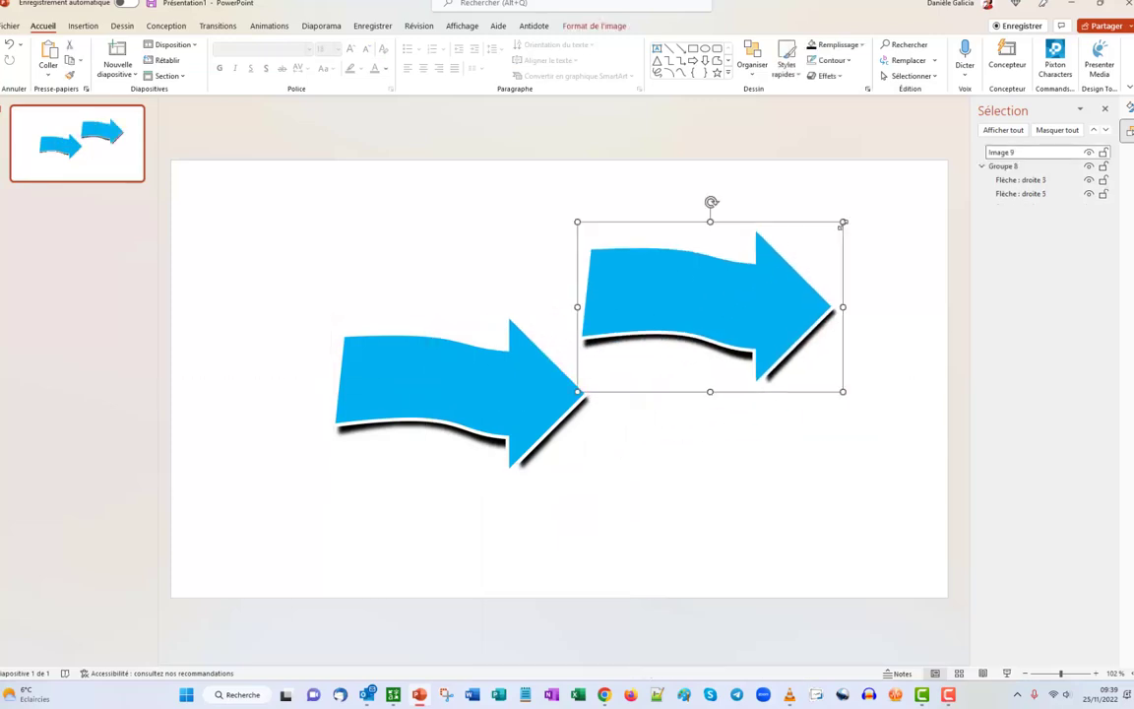
pyautogui.moveTo(840, 227); pyautogui.dragTo(716, 325)
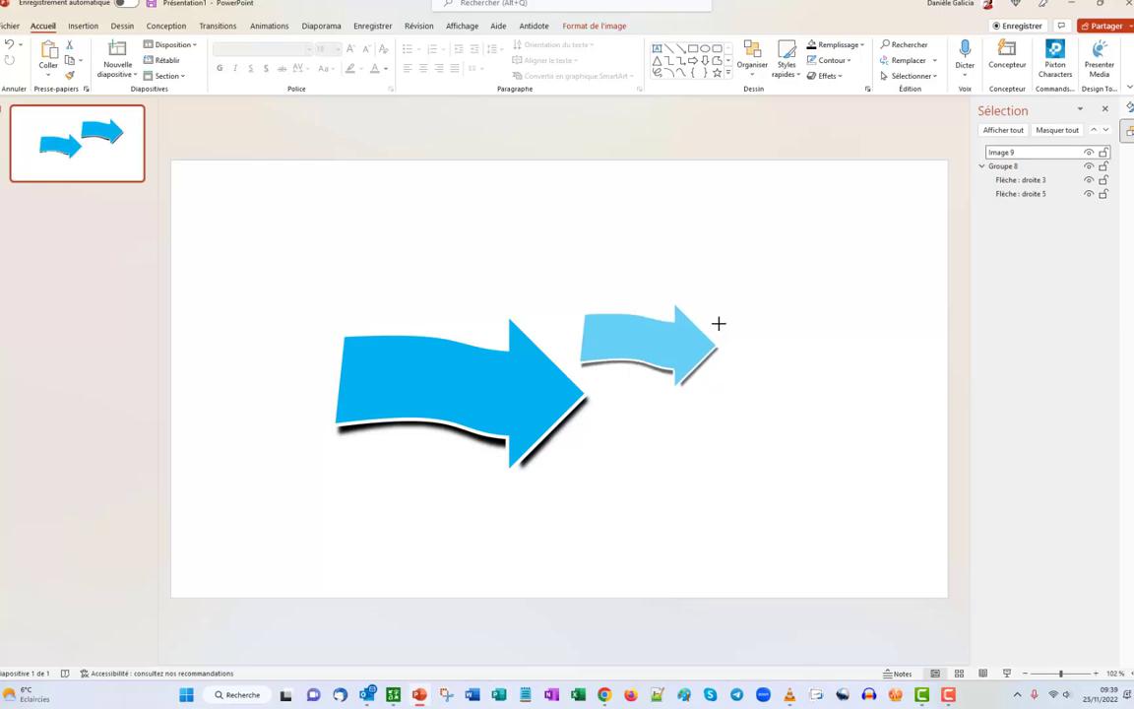
pyautogui.moveTo(715, 325); pyautogui.dragTo(767, 272)
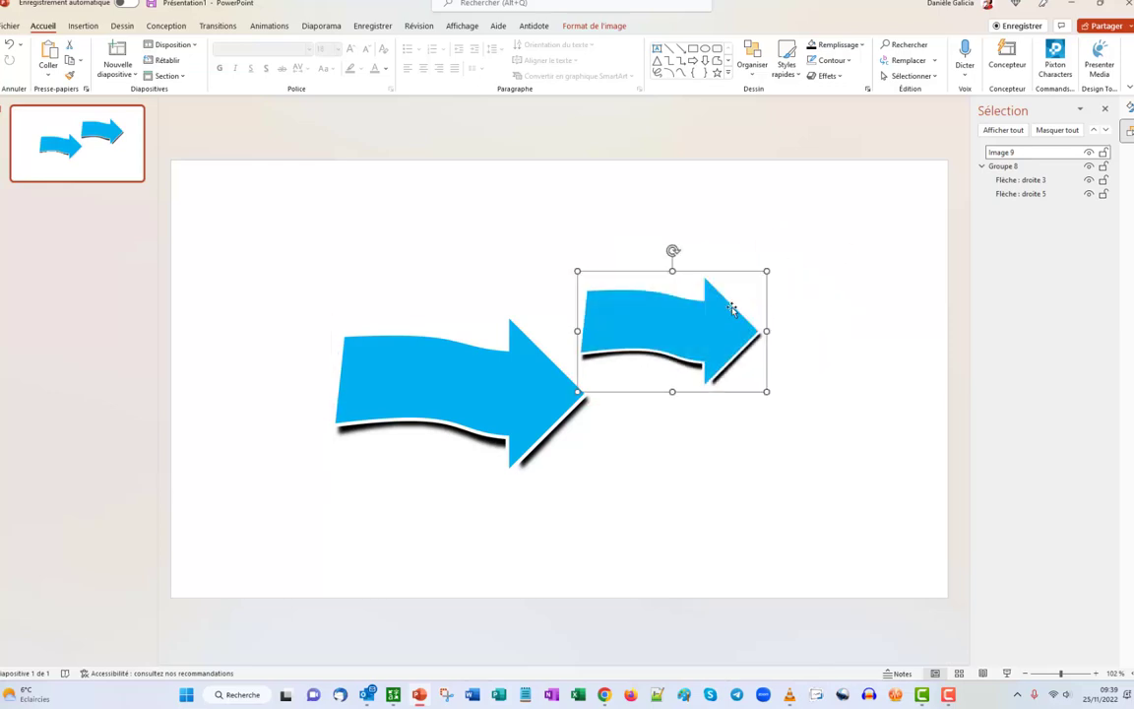
pyautogui.moveTo(670, 280); pyautogui.dragTo(670, 320)
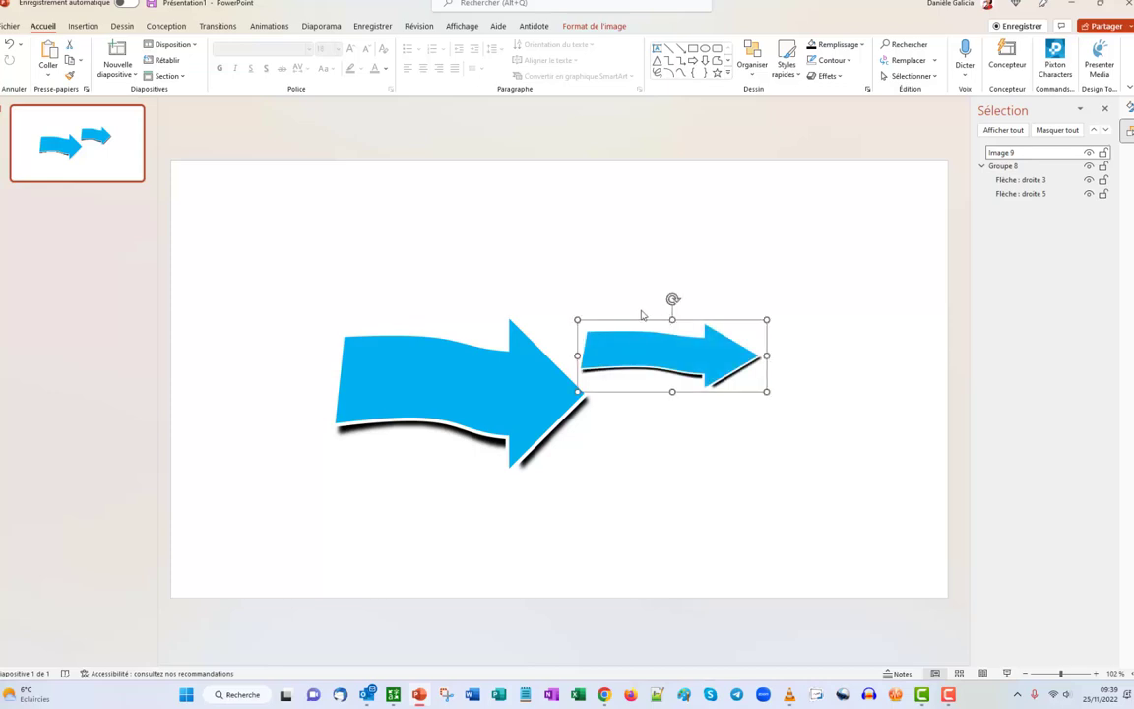
pyautogui.moveTo(767, 355); pyautogui.dragTo(832, 356)
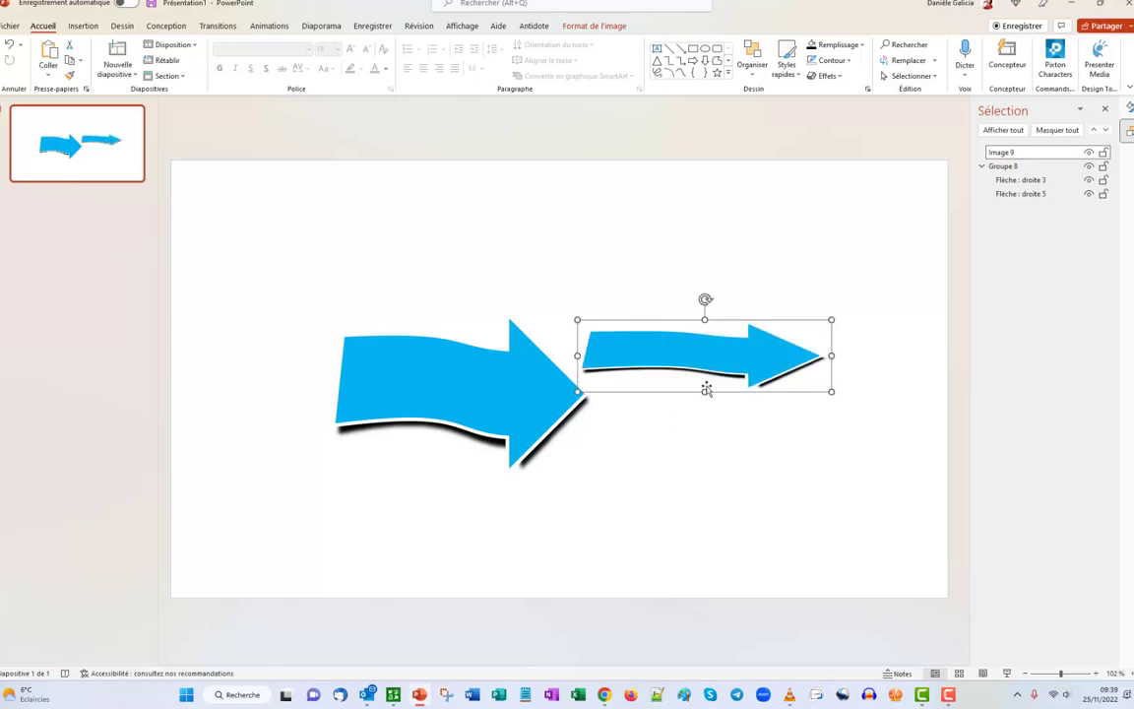
pyautogui.click(703, 440)
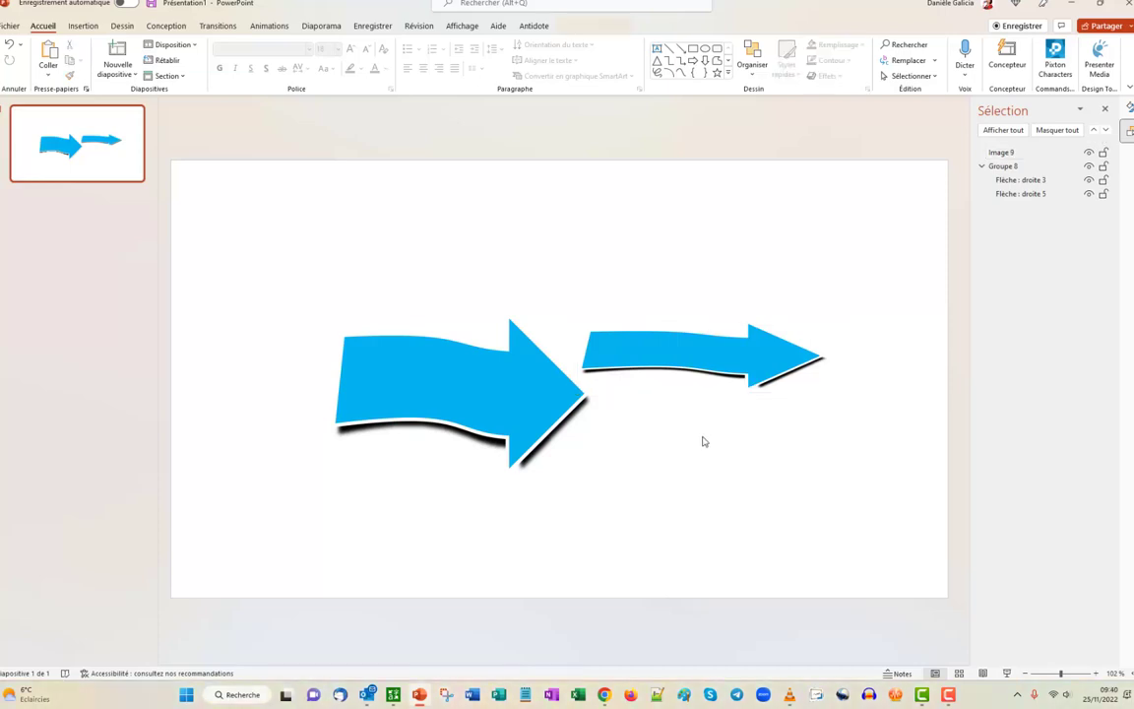
# - Drag the large arrow group up-left, ungroup it, and select only the main arrow shape
pyautogui.moveTo(499, 383); pyautogui.dragTo(420, 341)
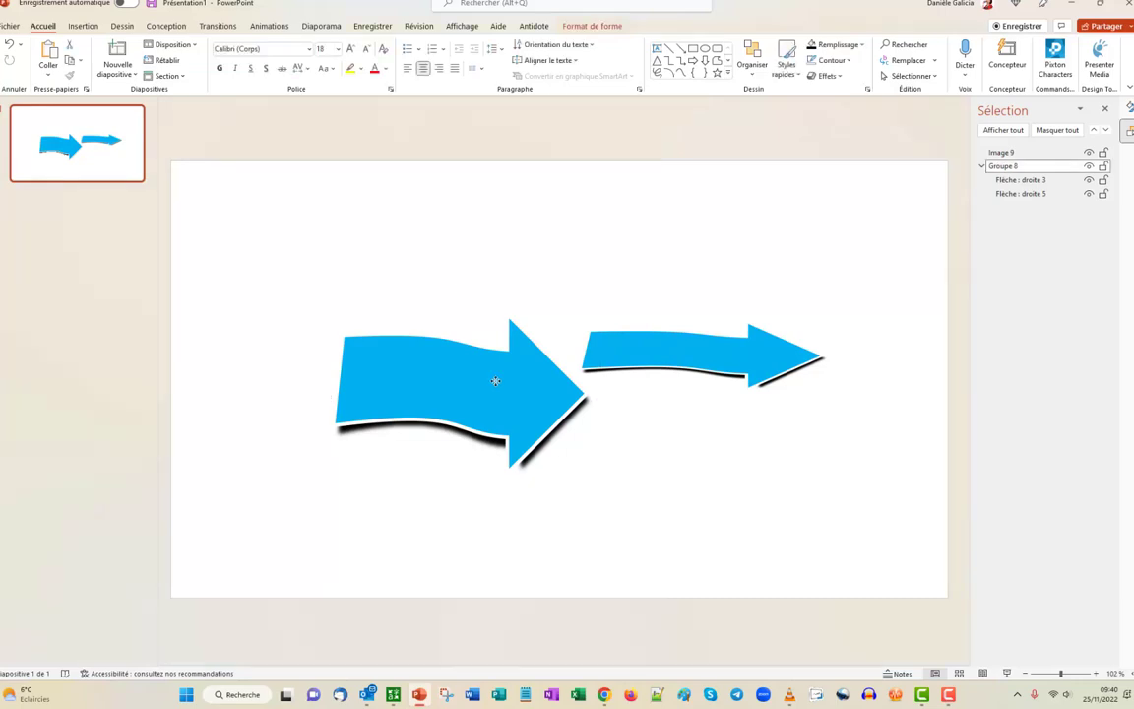
pyautogui.click(400, 347)
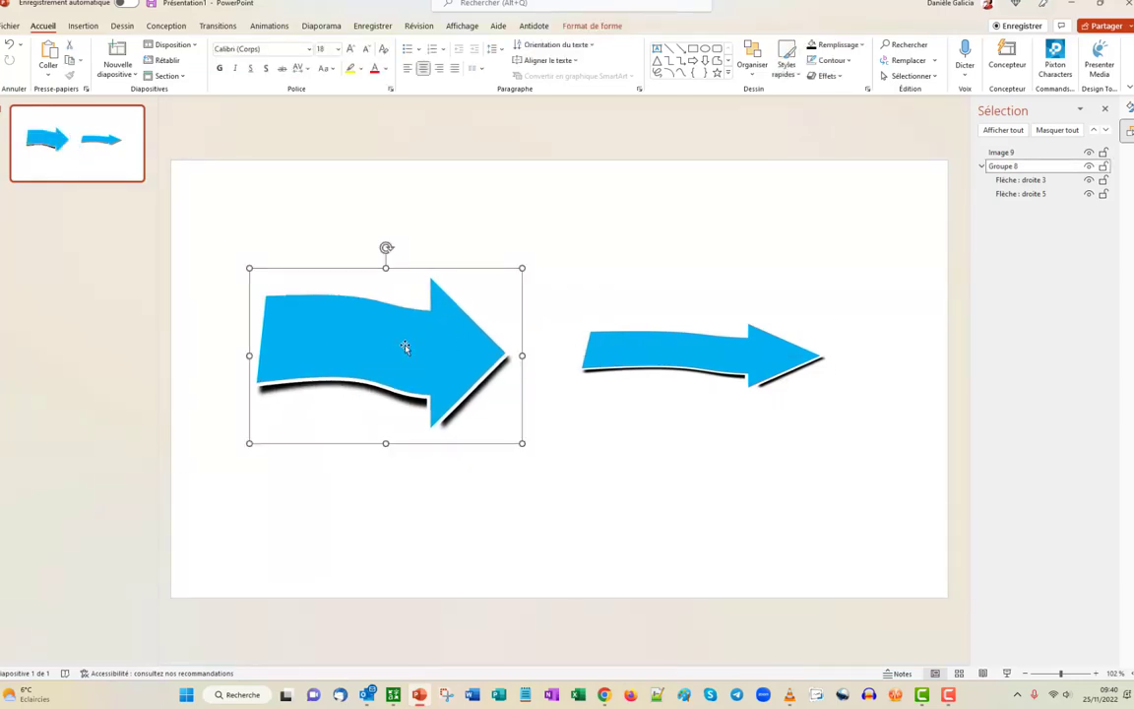
pyautogui.rightClick(404, 346)
pyautogui.moveTo(463, 448)
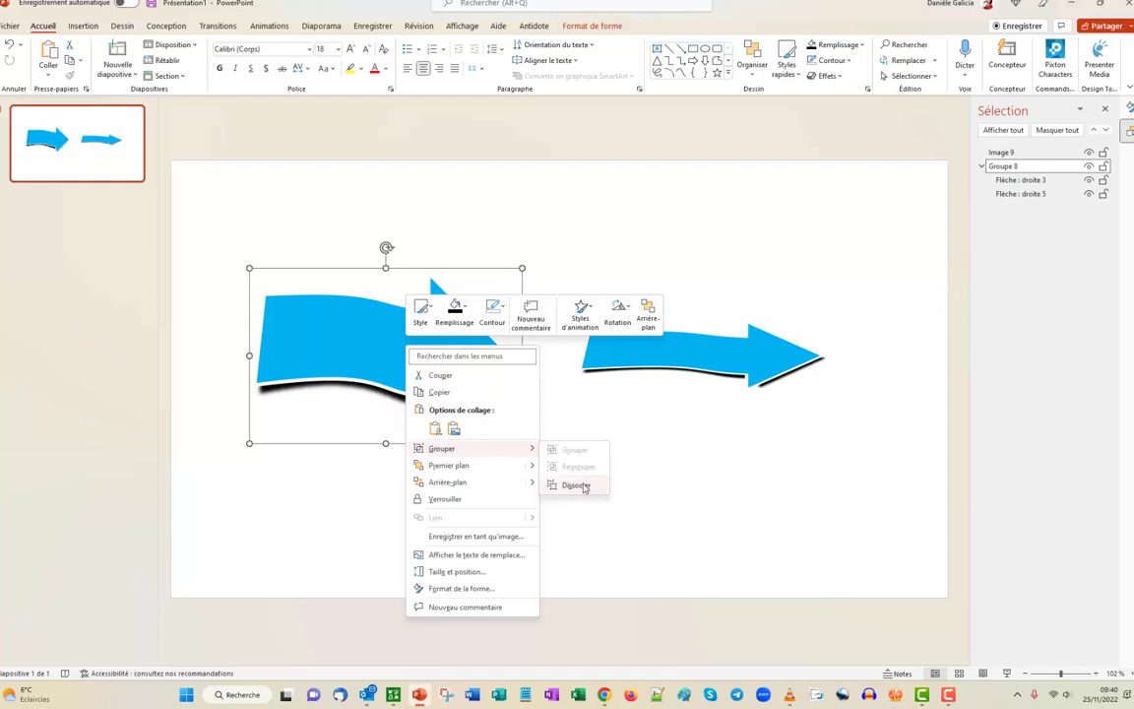
pyautogui.click(579, 485)
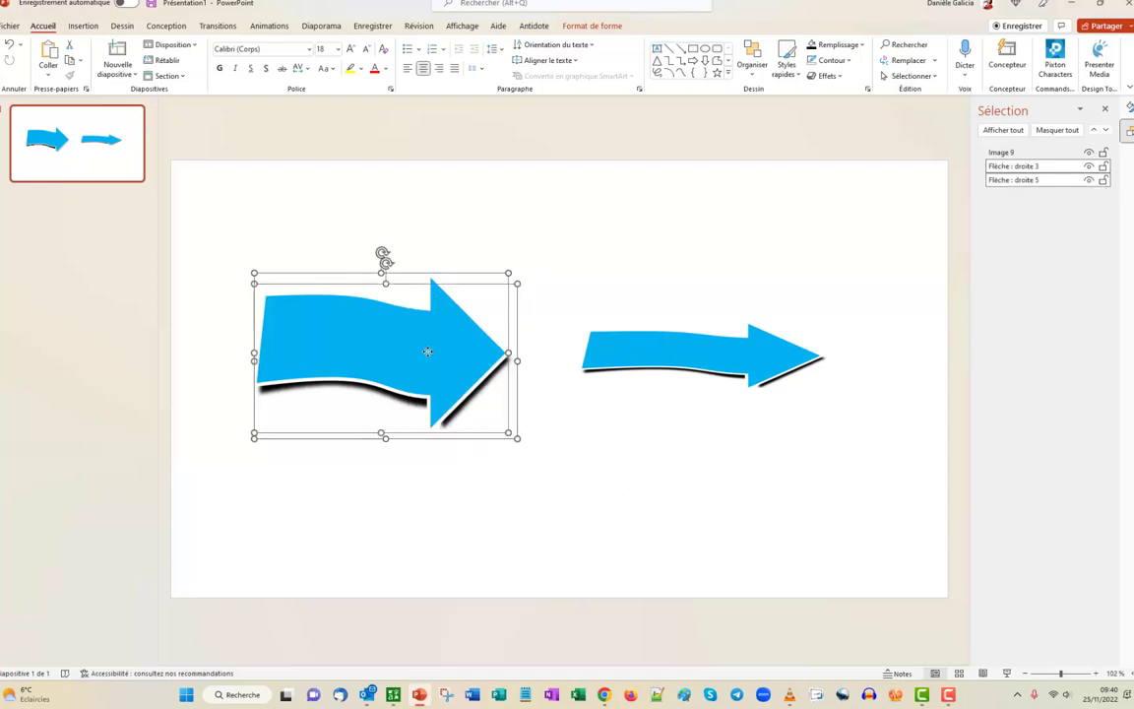
pyautogui.click(584, 461)
pyautogui.click(365, 290)
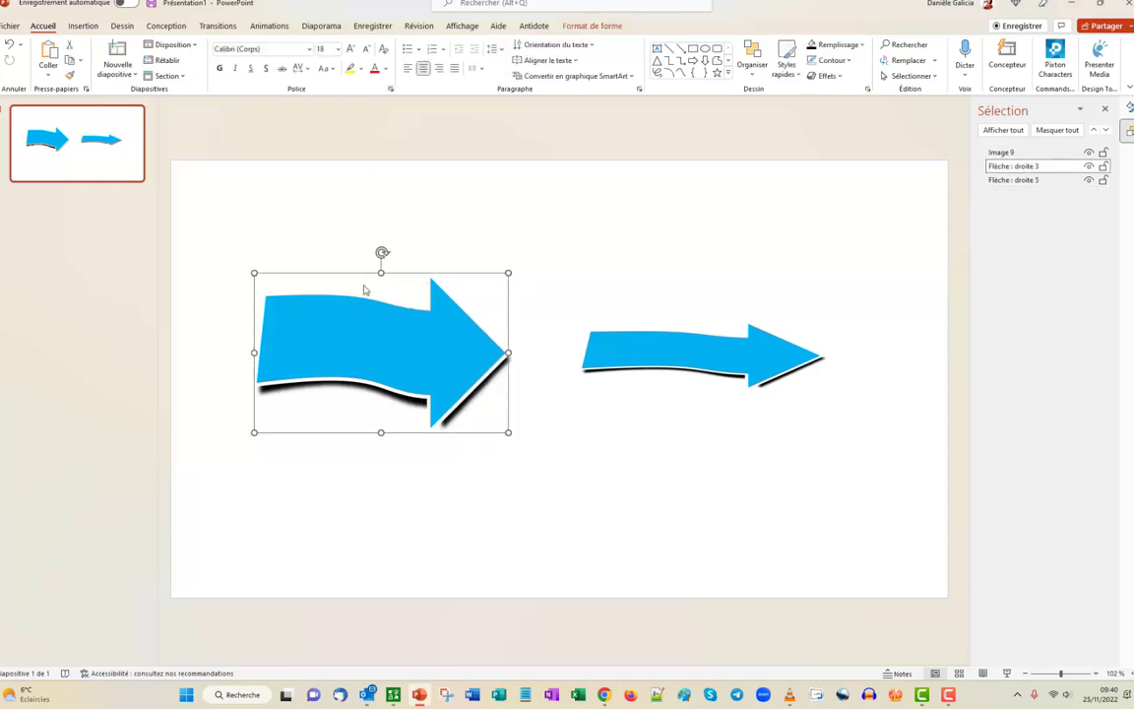
# - Fill the large arrow with standard red and trim its height to 6,72 cm
pyautogui.click(591, 26)
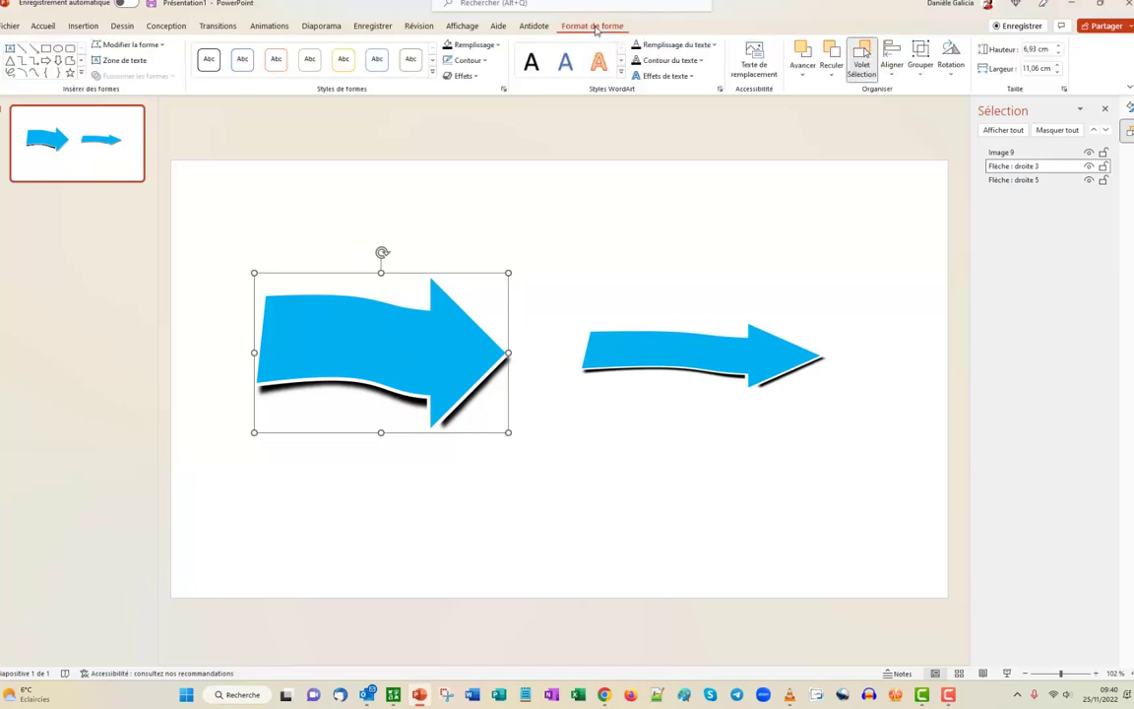
pyautogui.click(499, 47)
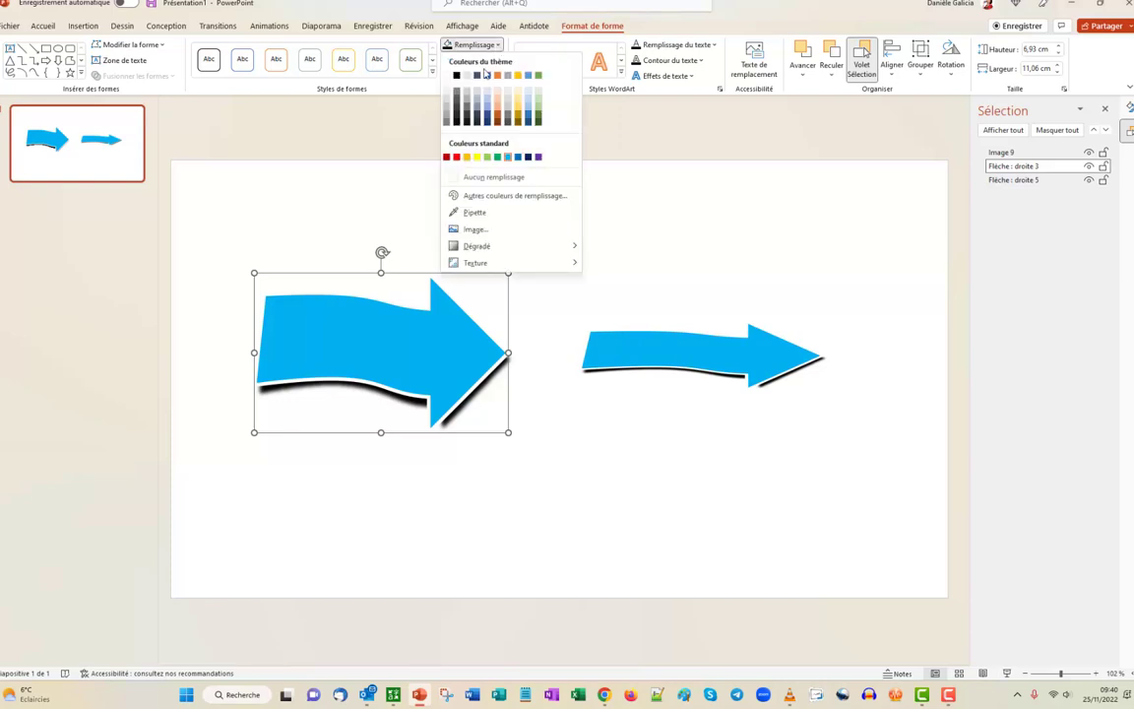
pyautogui.click(457, 157)
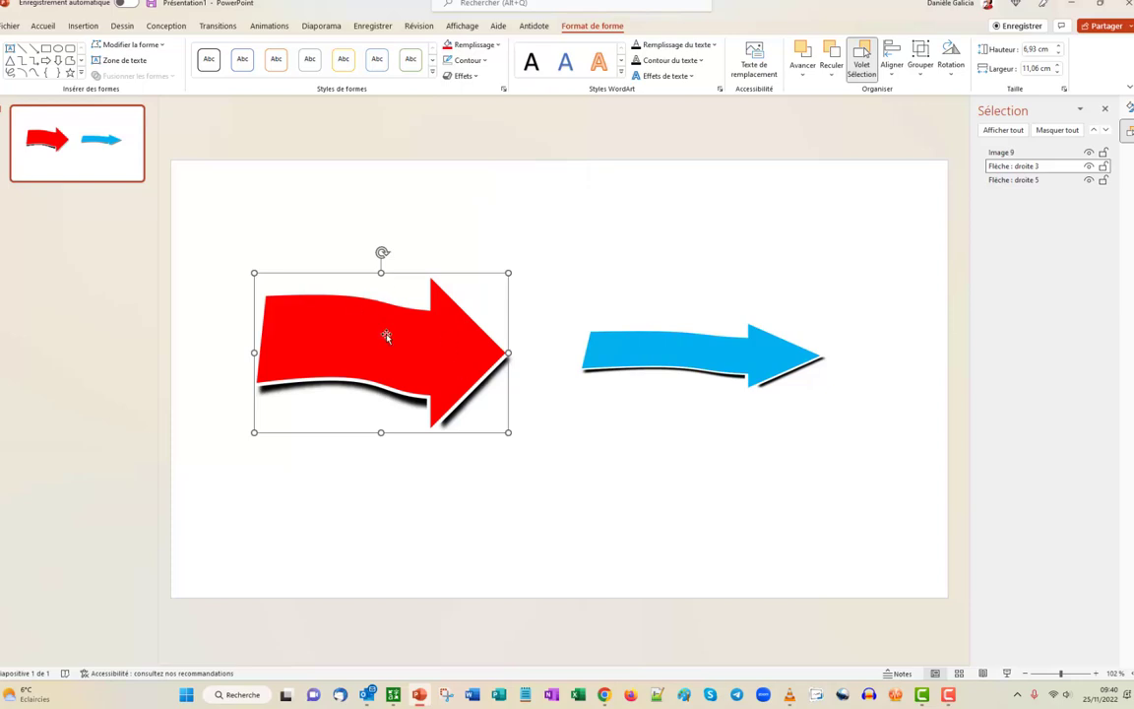
pyautogui.moveTo(380, 273); pyautogui.dragTo(381, 277)
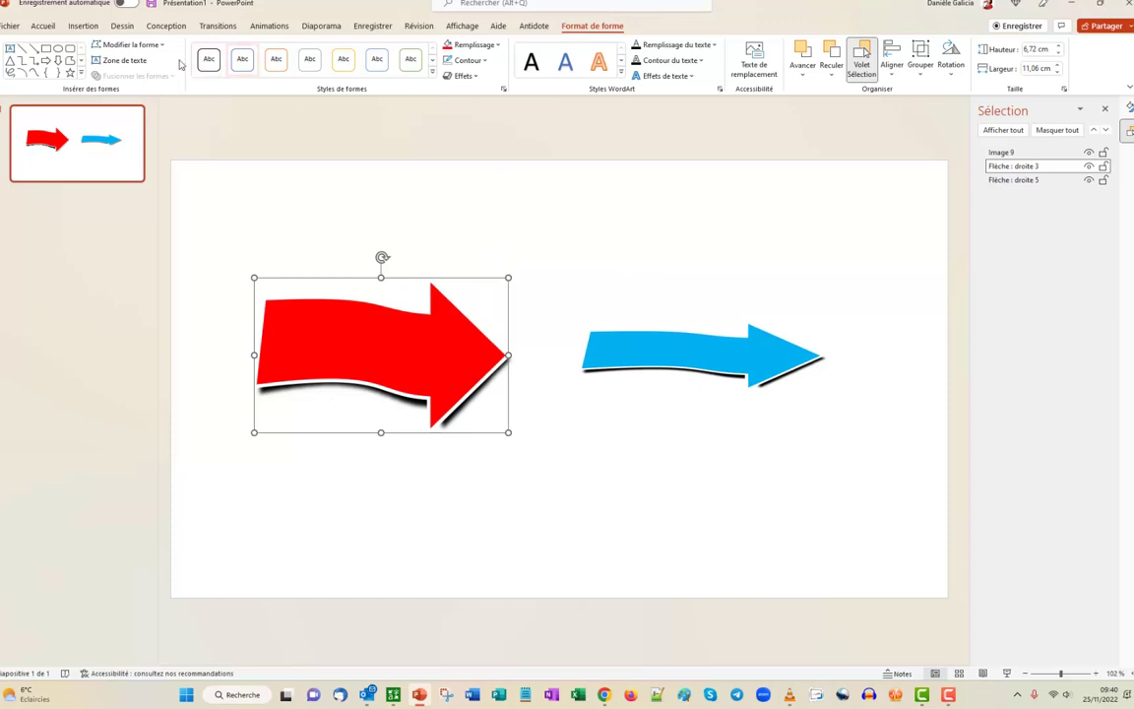
pyautogui.click(43, 26)
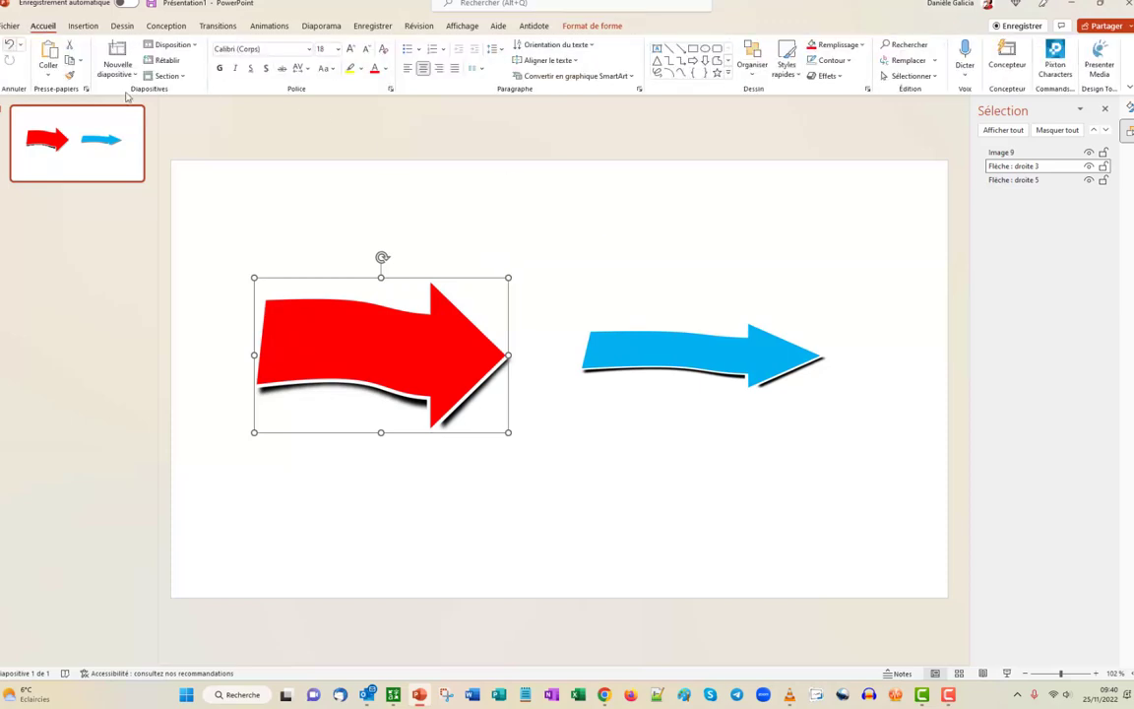
# - Deselect the red arrow and clear the selection on the slide
pyautogui.click(657, 530)
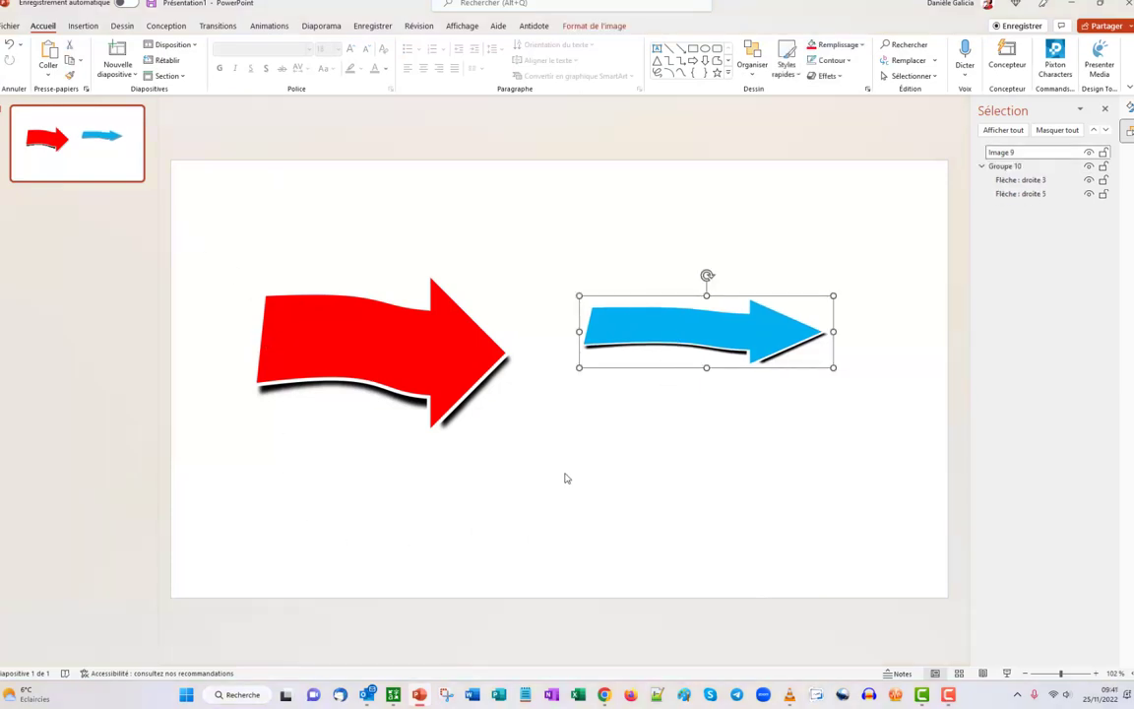
pyautogui.click(493, 477)
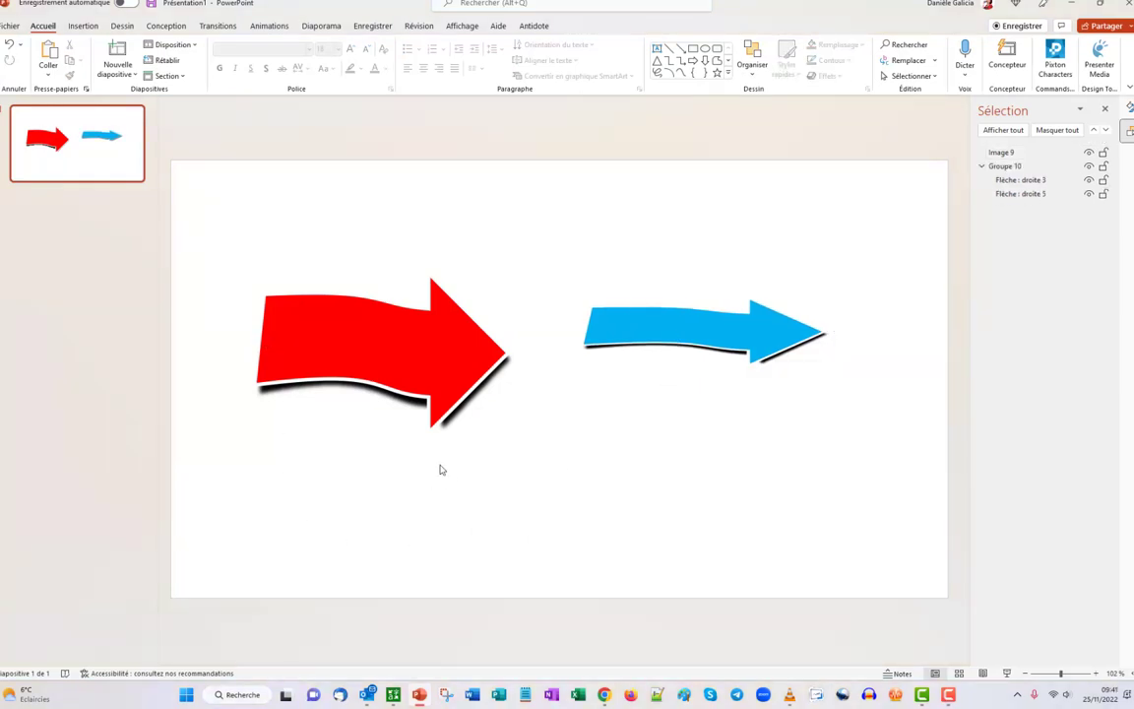